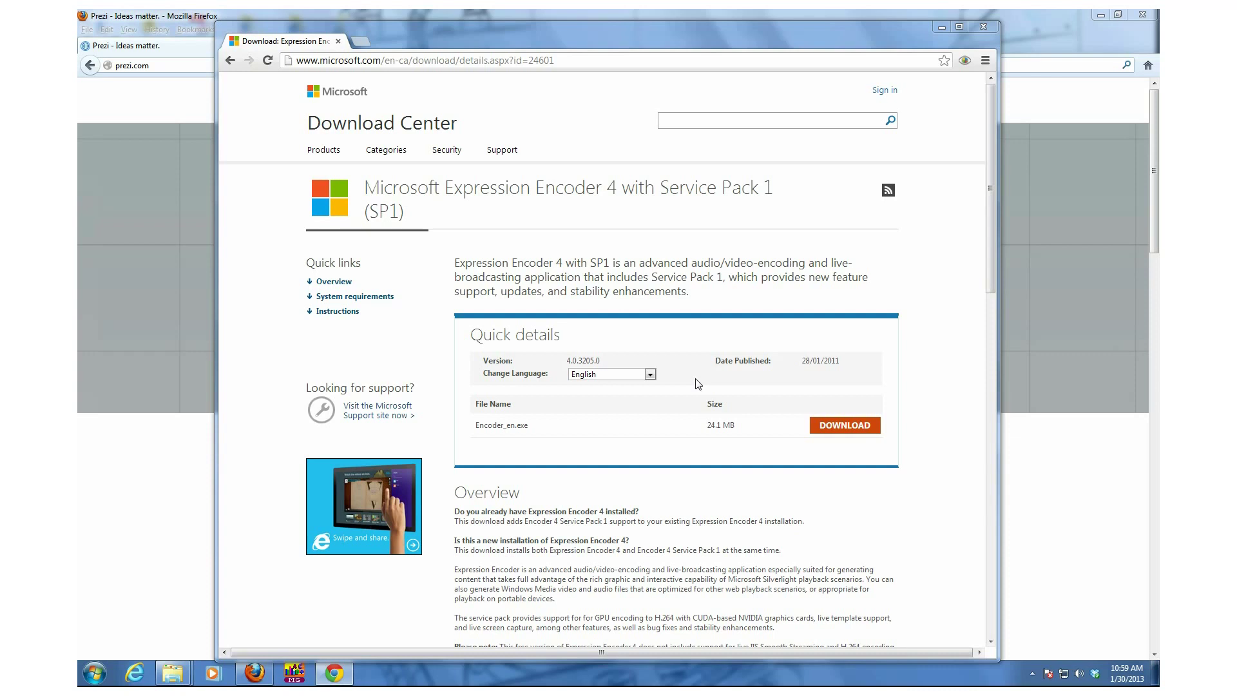
# Highlight the download page address, the service pack number and the Encoder_en.exe file name
pyautogui.moveTo(577, 60); pyautogui.dragTo(374, 62)
pyautogui.doubleClick(771, 187)
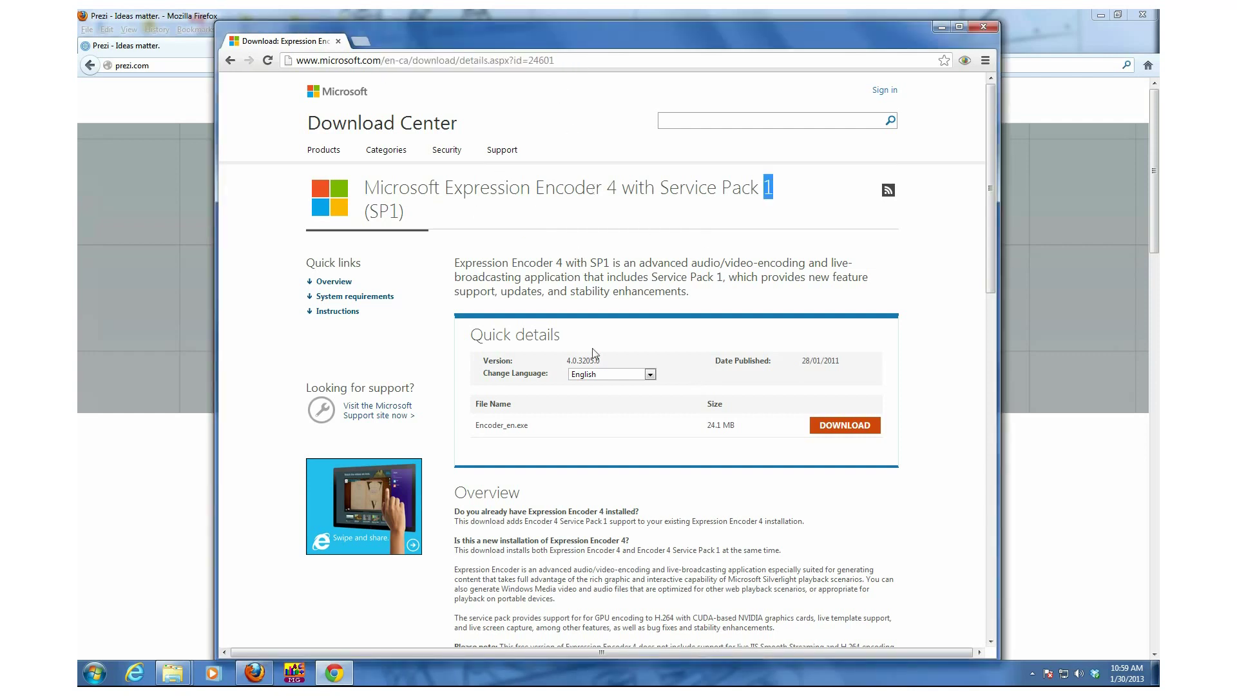
pyautogui.moveTo(529, 427); pyautogui.dragTo(480, 433)
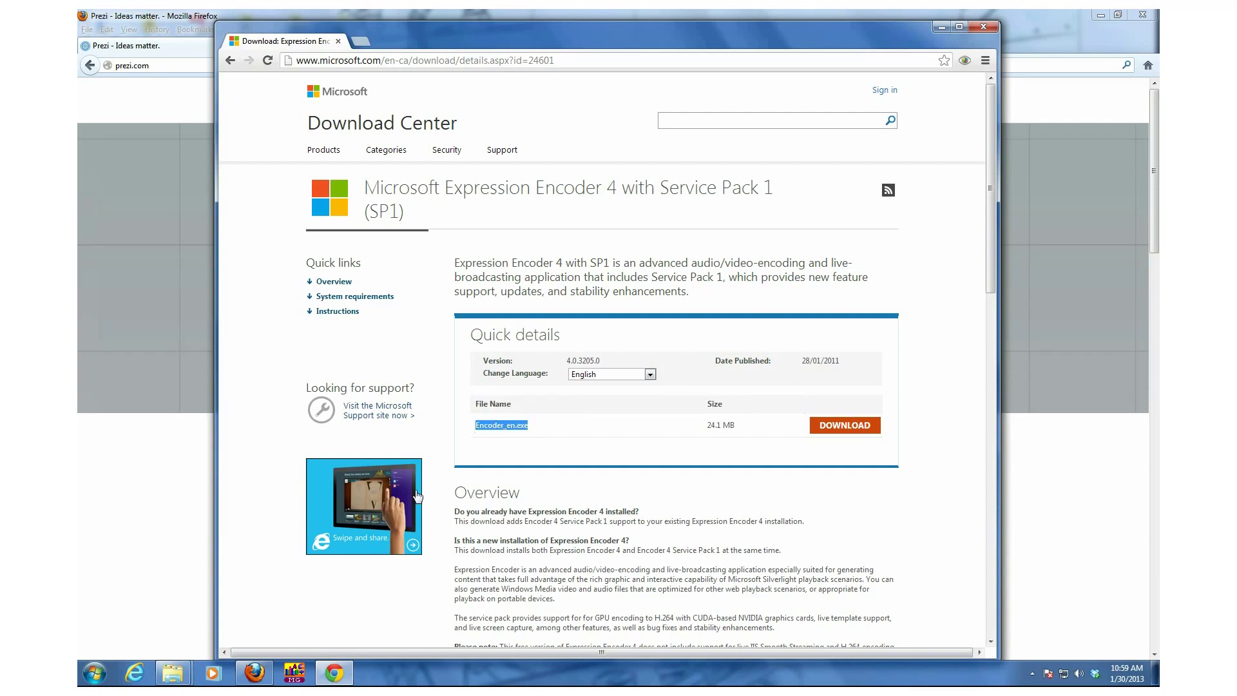
# Browse the Microsoft Expression programs in the Start menu, then minimize the download page
pyautogui.click(94, 674)
pyautogui.click(113, 616)
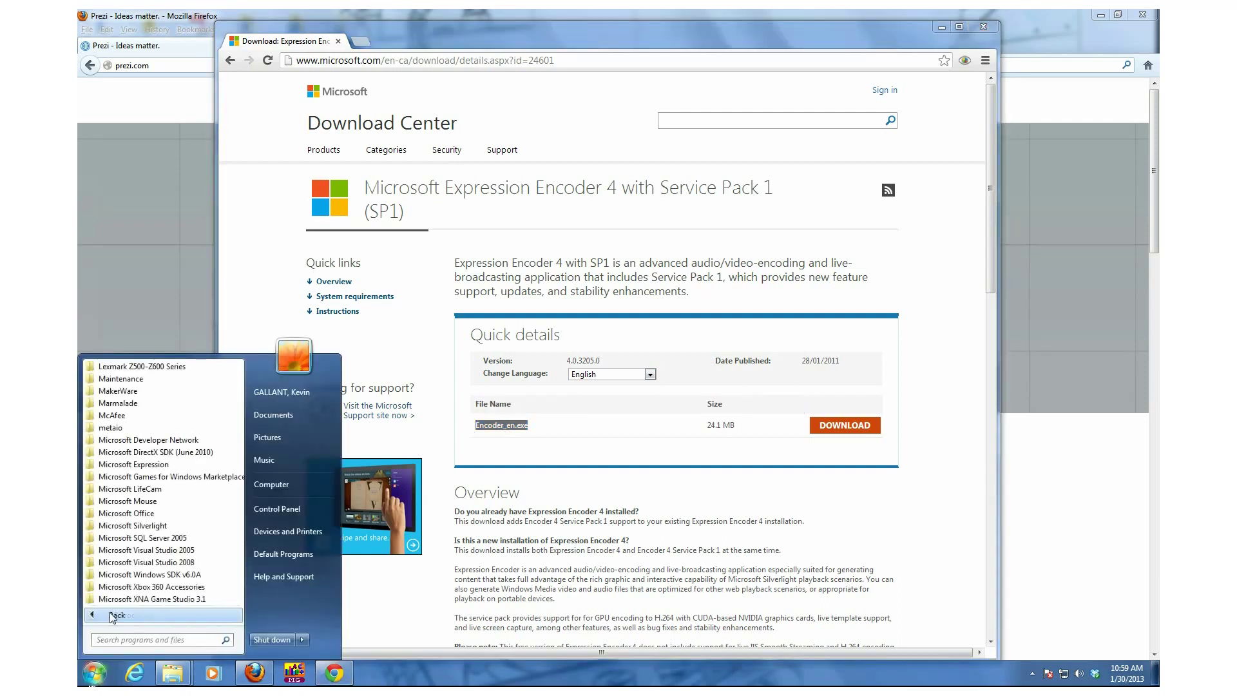
pyautogui.click(137, 465)
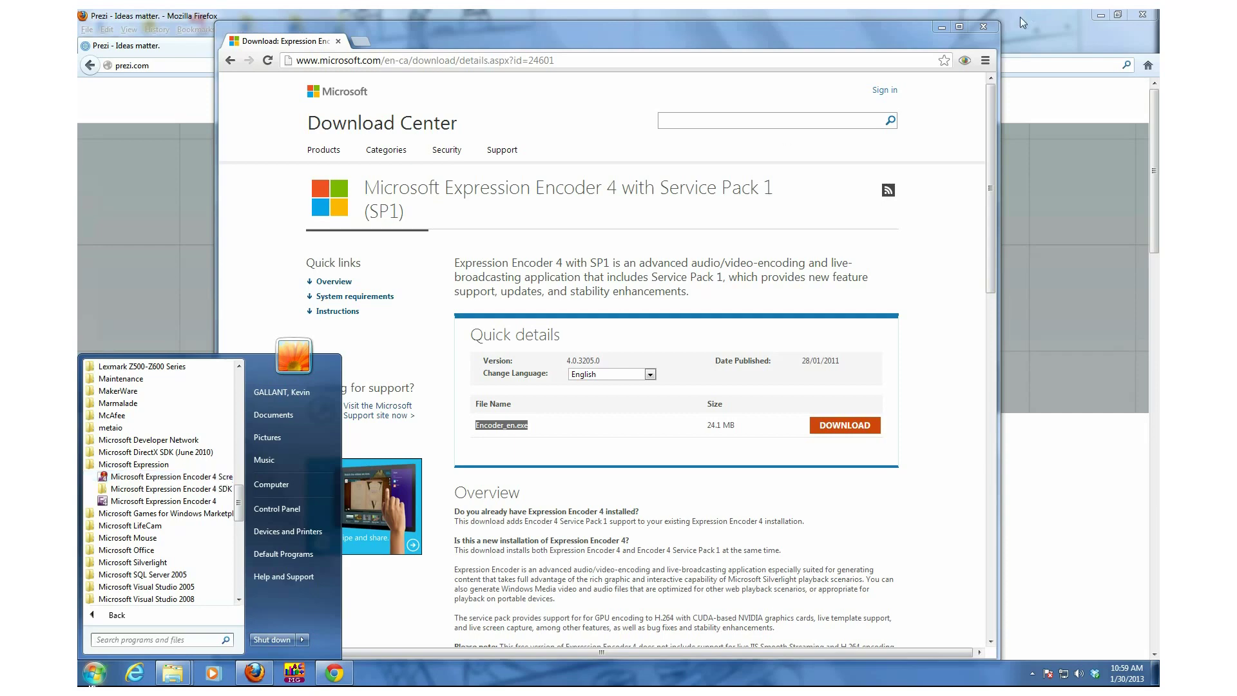
pyautogui.click(944, 25)
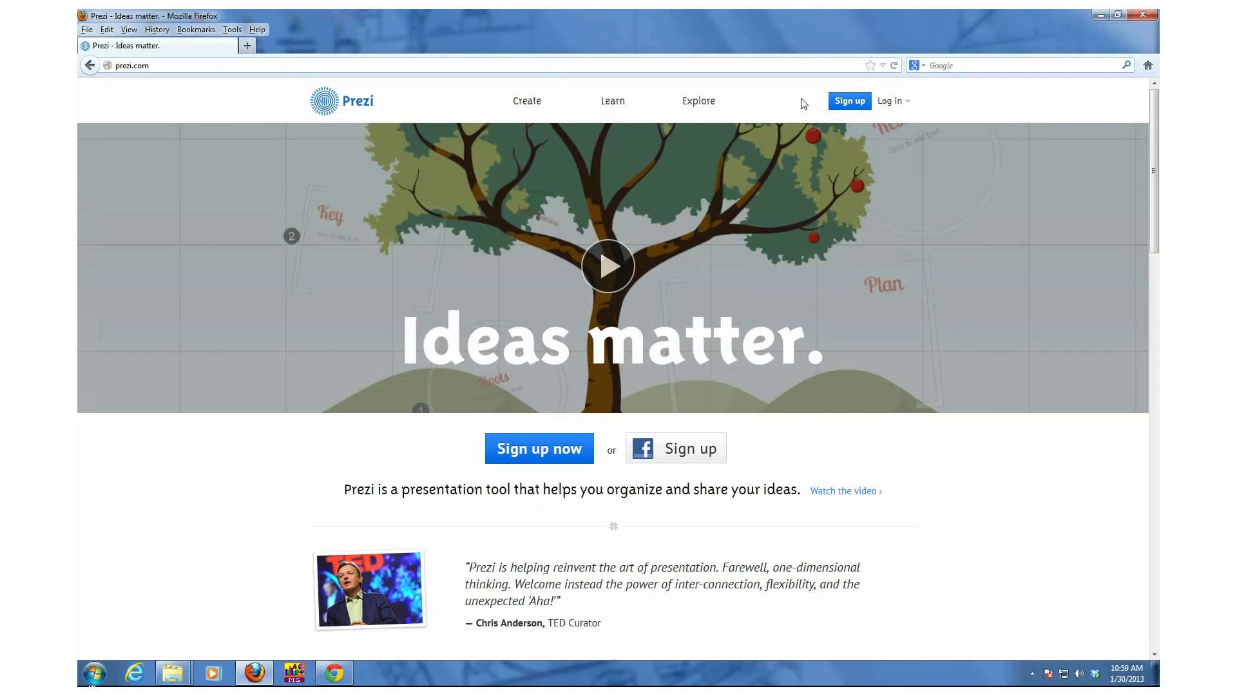
# Sign in with Facebook, create the 'QA Slides' prezi and pick the Phases of a Process template
pyautogui.click(690, 455)
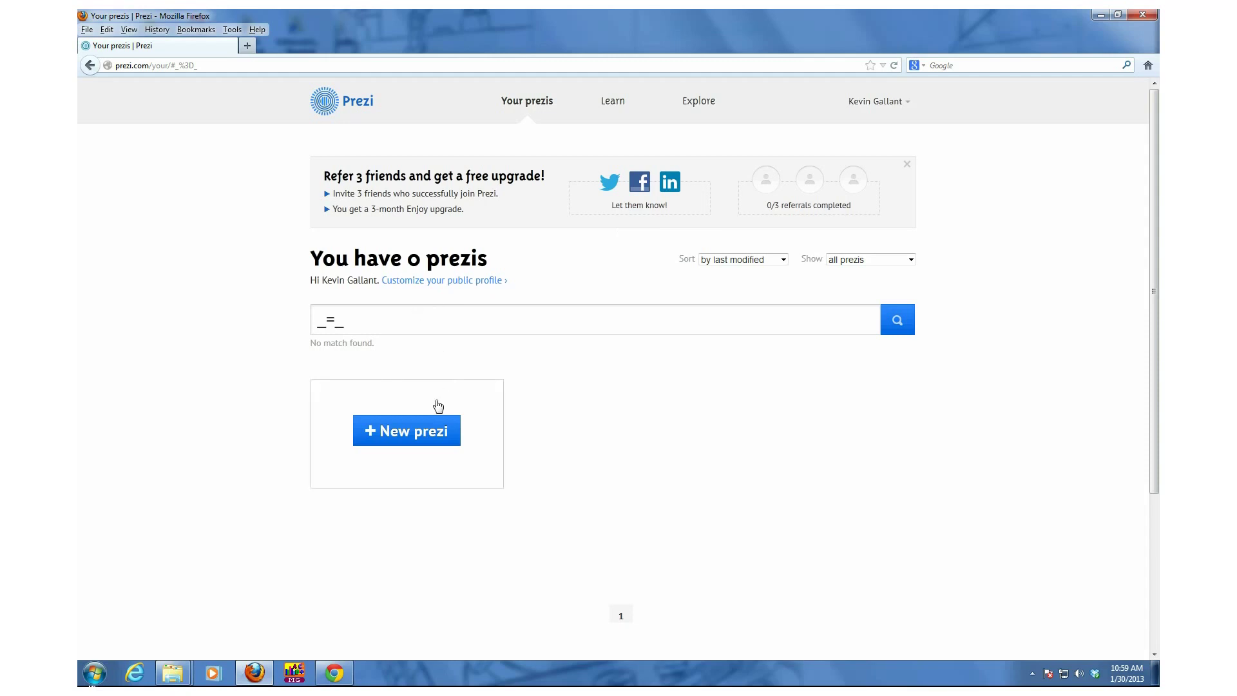
pyautogui.click(437, 428)
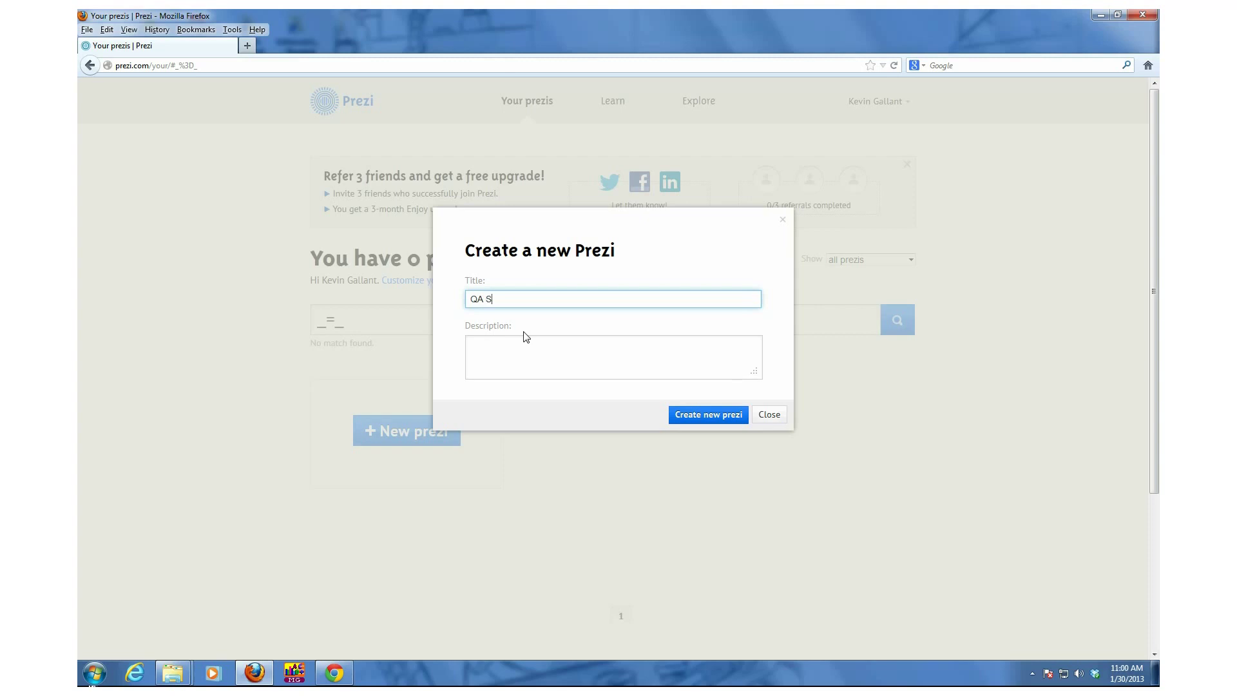
pyautogui.click(524, 339)
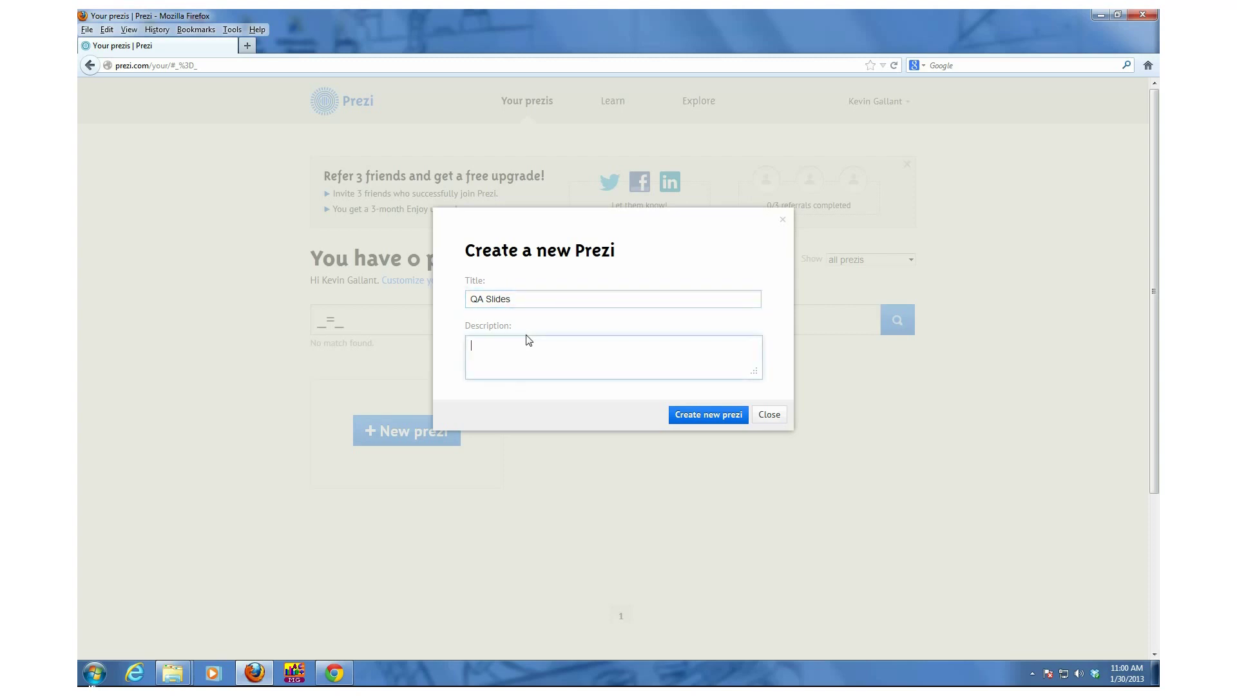
pyautogui.click(687, 416)
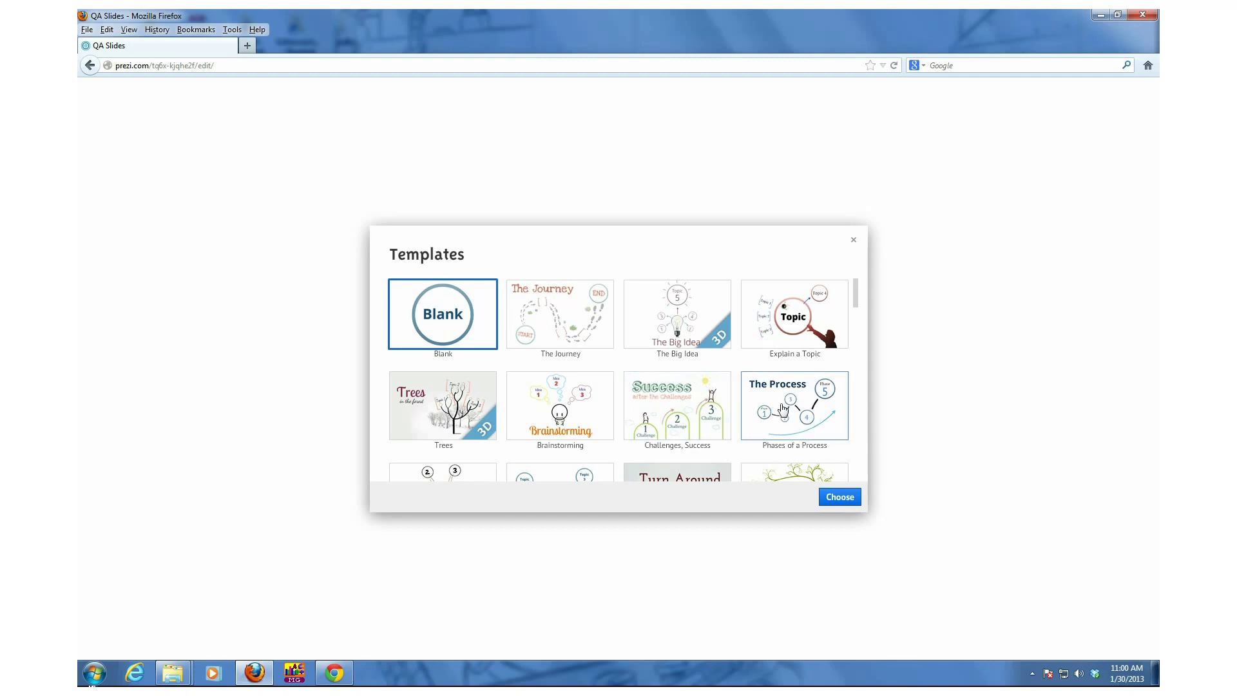
pyautogui.click(798, 410)
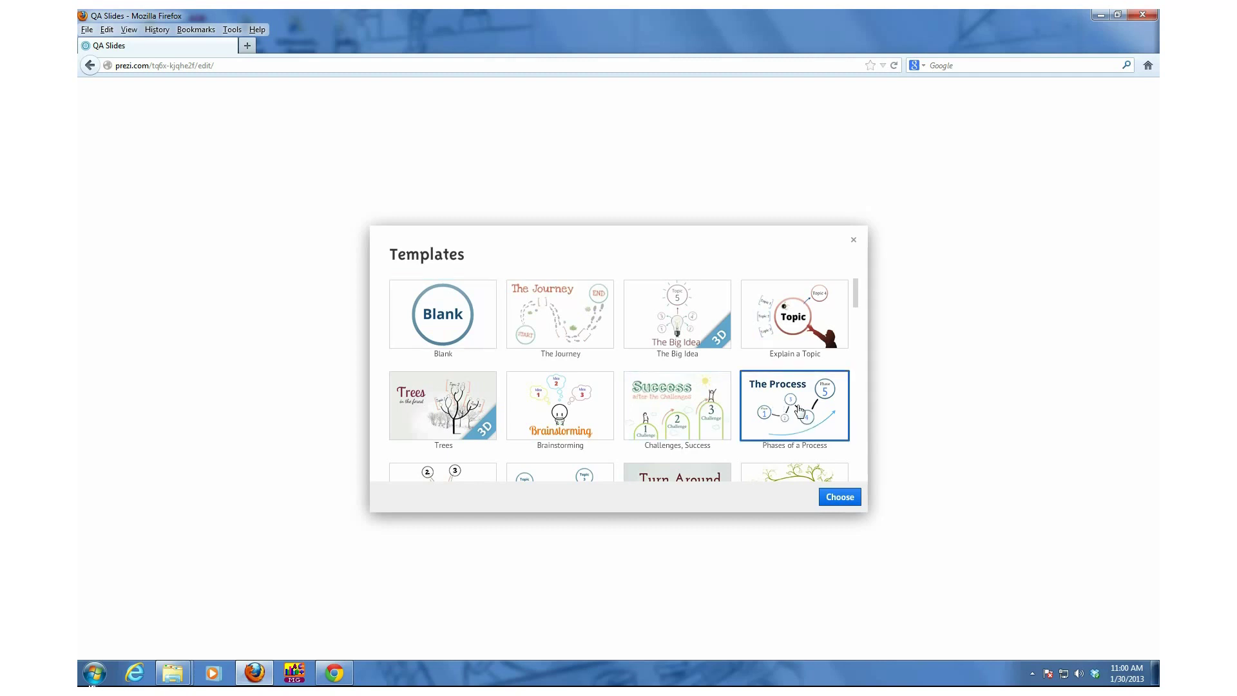
# Open the template in the editor and title the first frame 'QA Slides'
pyautogui.click(840, 497)
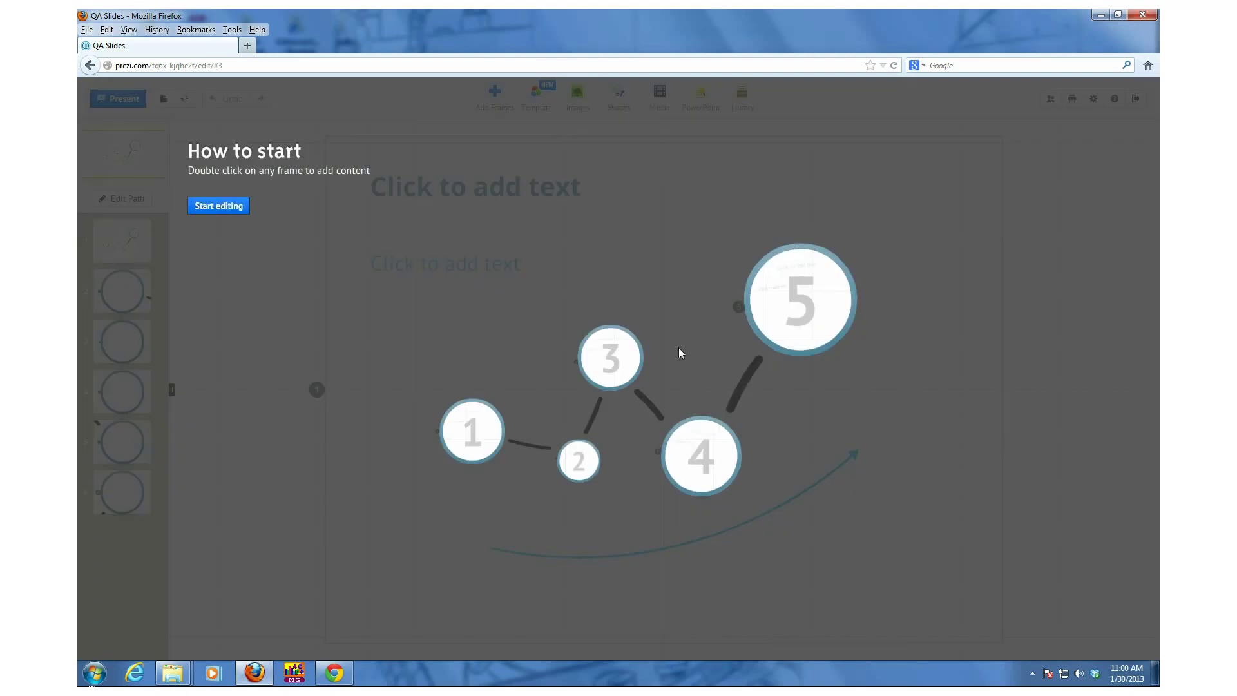
pyautogui.click(246, 208)
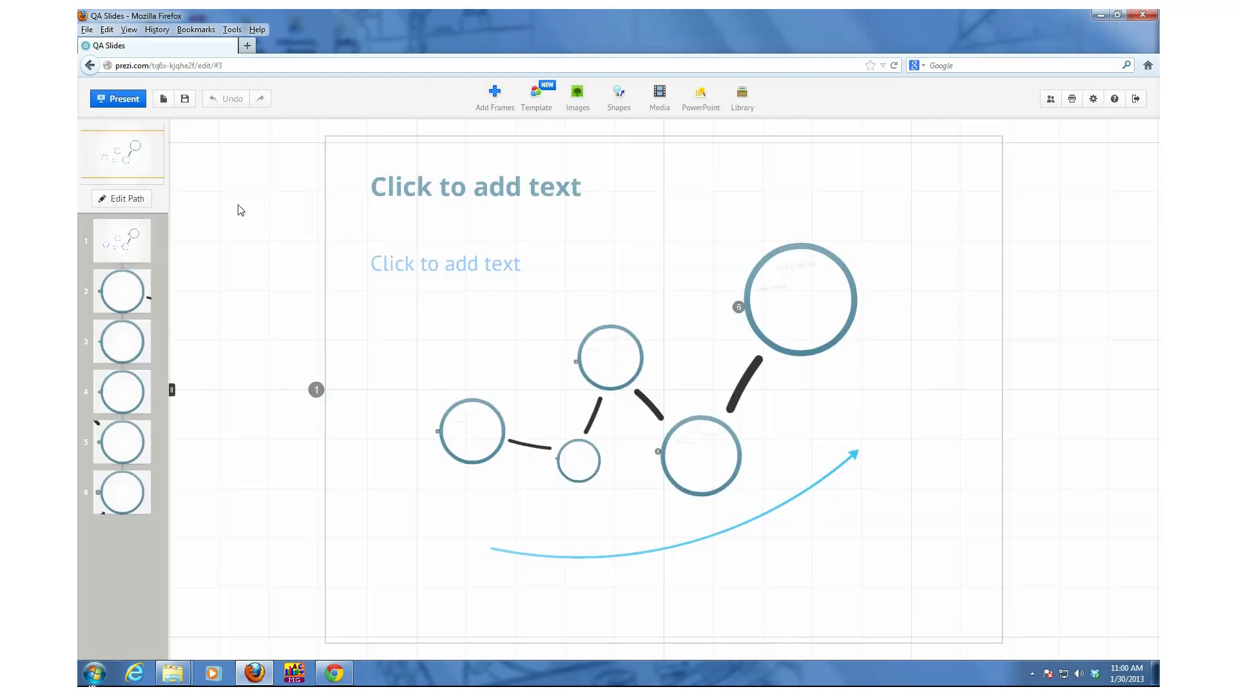
pyautogui.click(506, 192)
pyautogui.write('QA ')
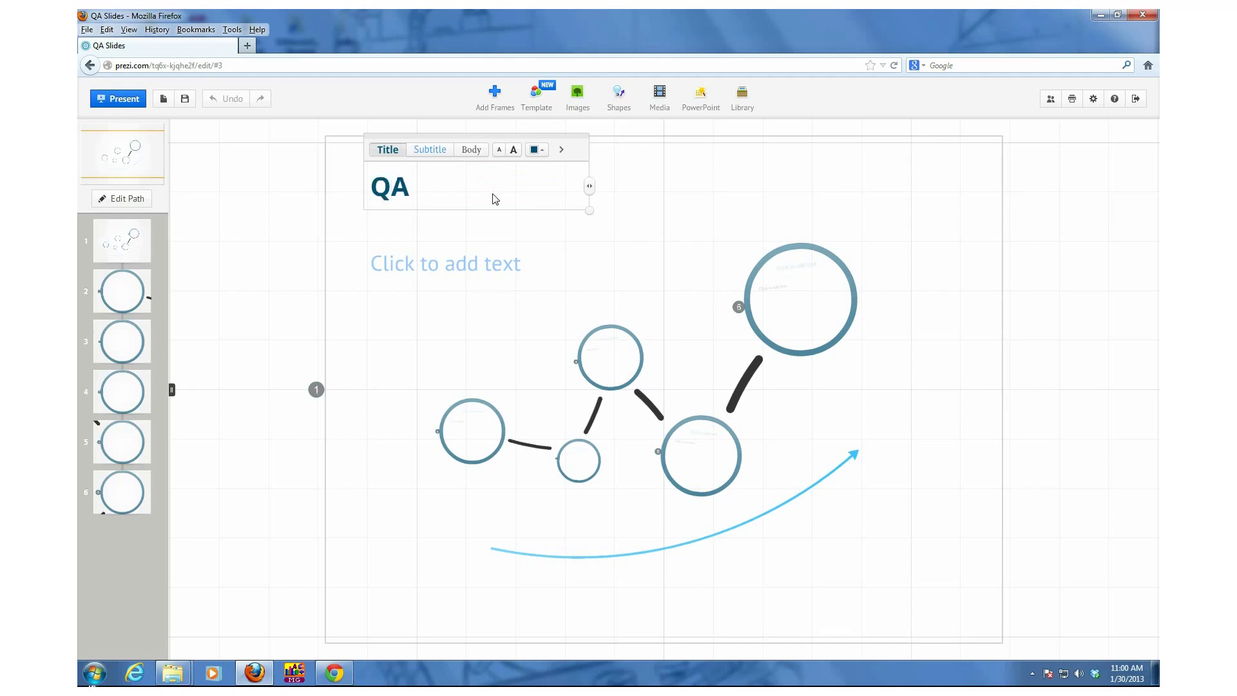
pyautogui.write('Slides')
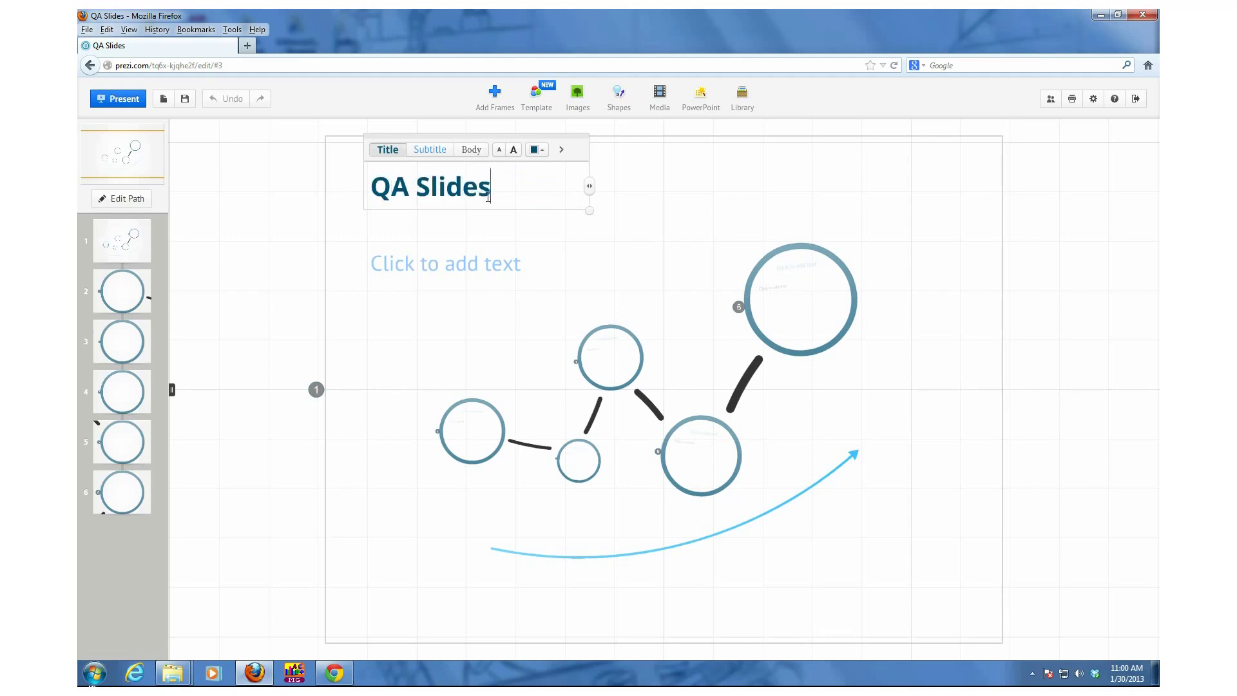
# Fill the subtitle with the author's name and P. Eng, then 'Quality Management Course'
pyautogui.click(493, 263)
pyautogui.write('by ')
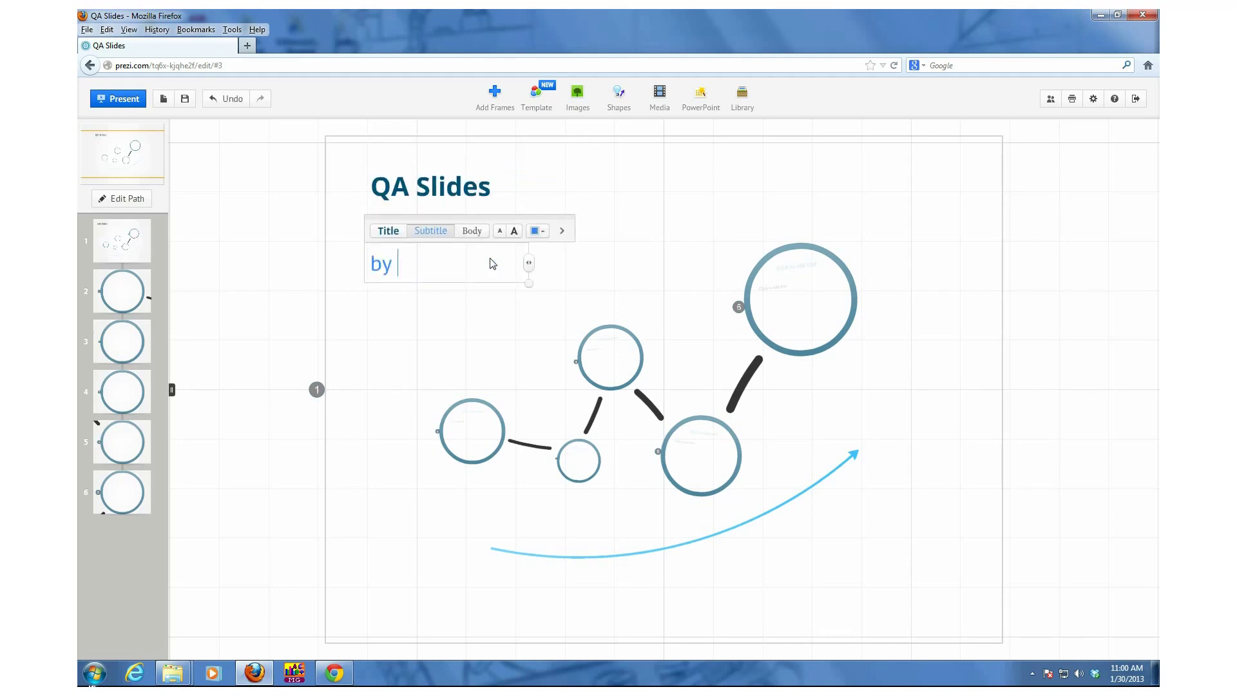
pyautogui.write('Kevin Gallant,')
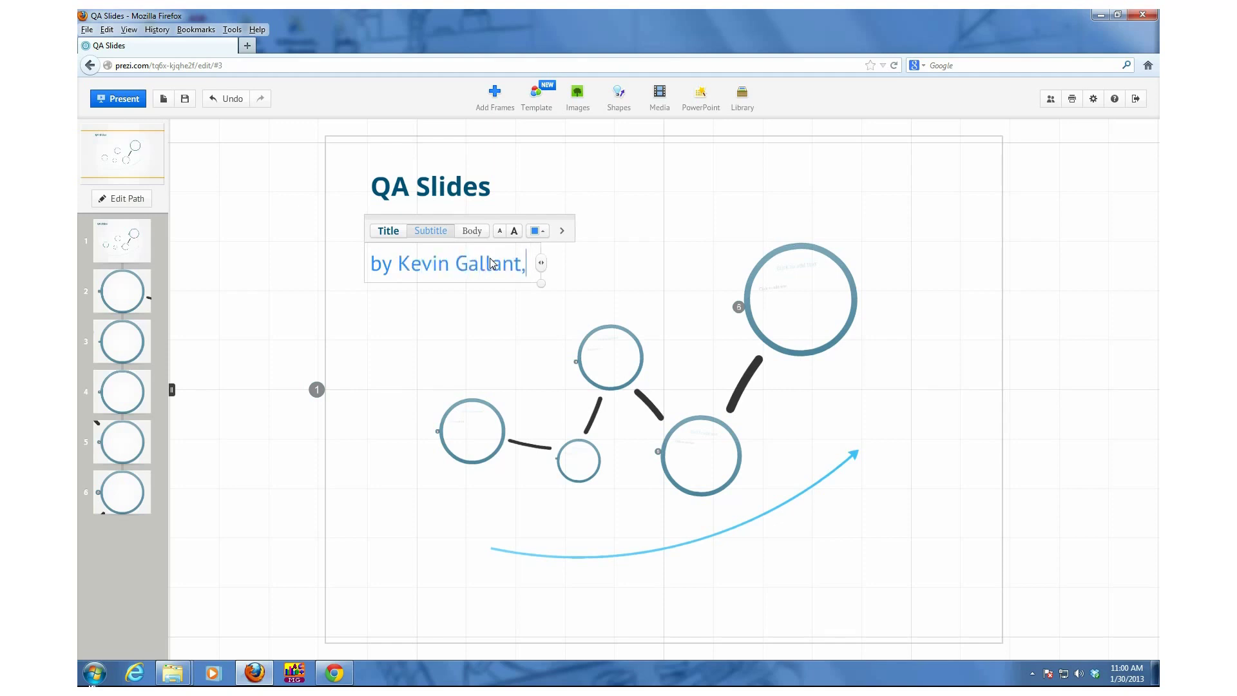
pyautogui.write(' P. Eng')
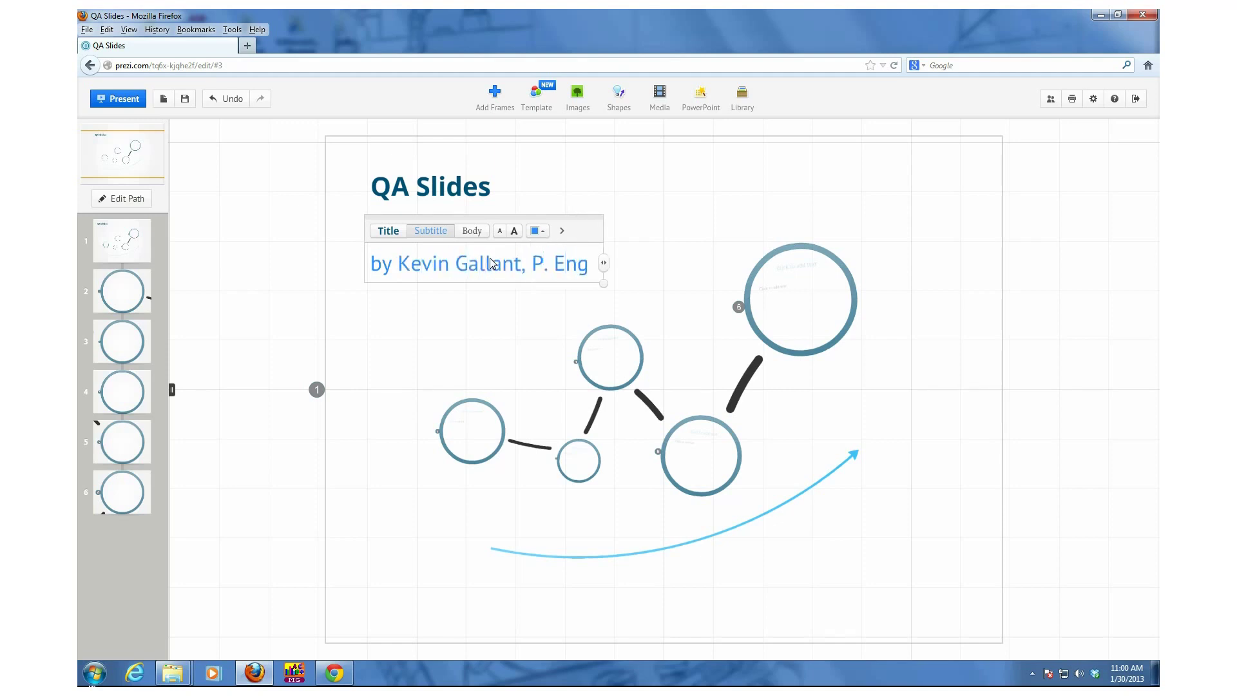
pyautogui.press('Return')
pyautogui.write('Quality')
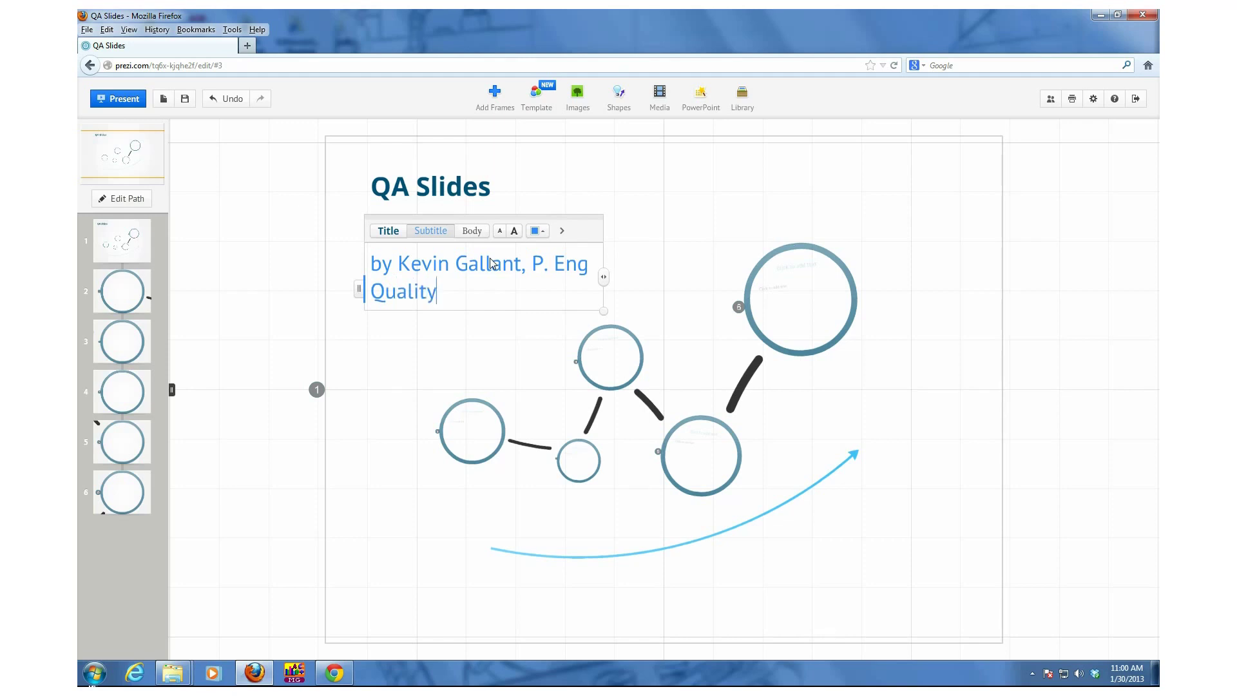
pyautogui.write(' Management Course')
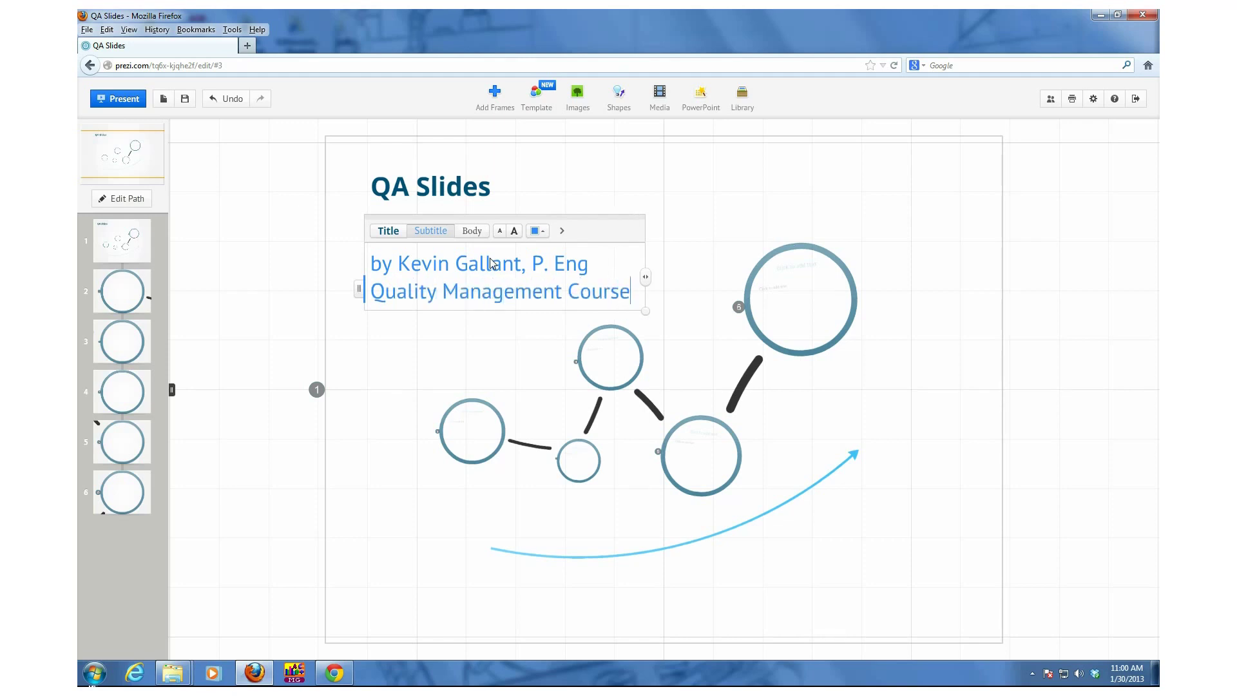
pyautogui.click(576, 185)
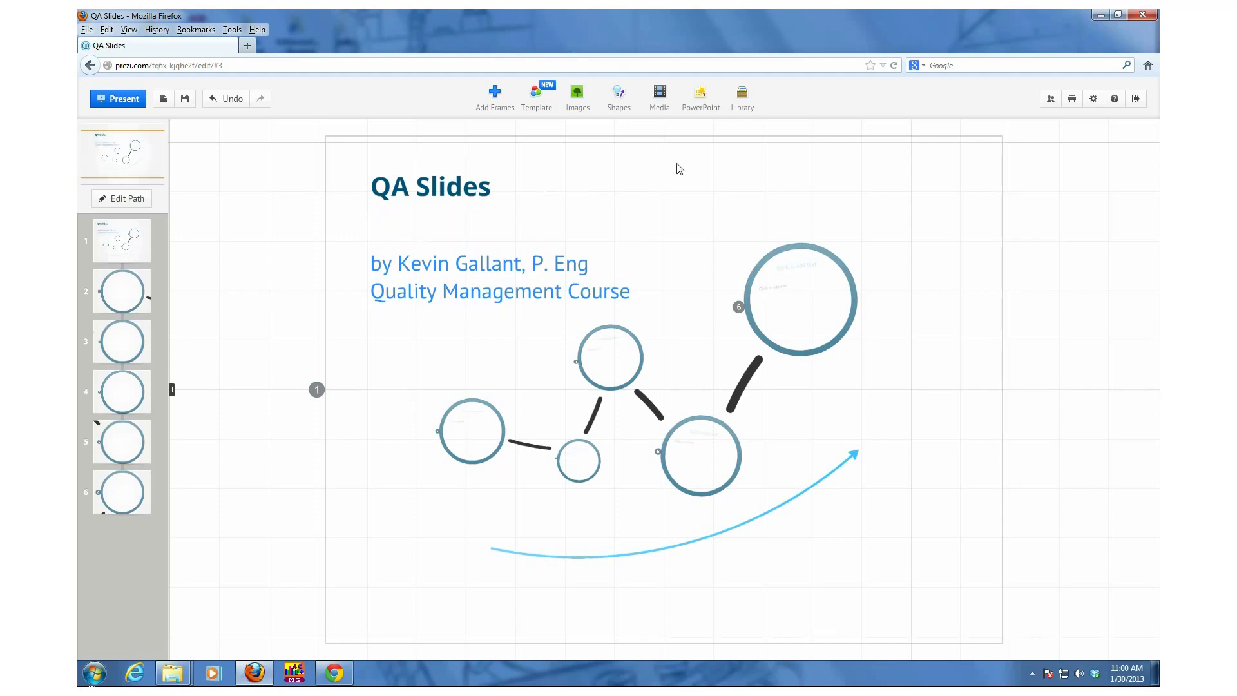
# Import QMJan30.ppt from the PreziHowto folder on the Desktop
pyautogui.click(701, 104)
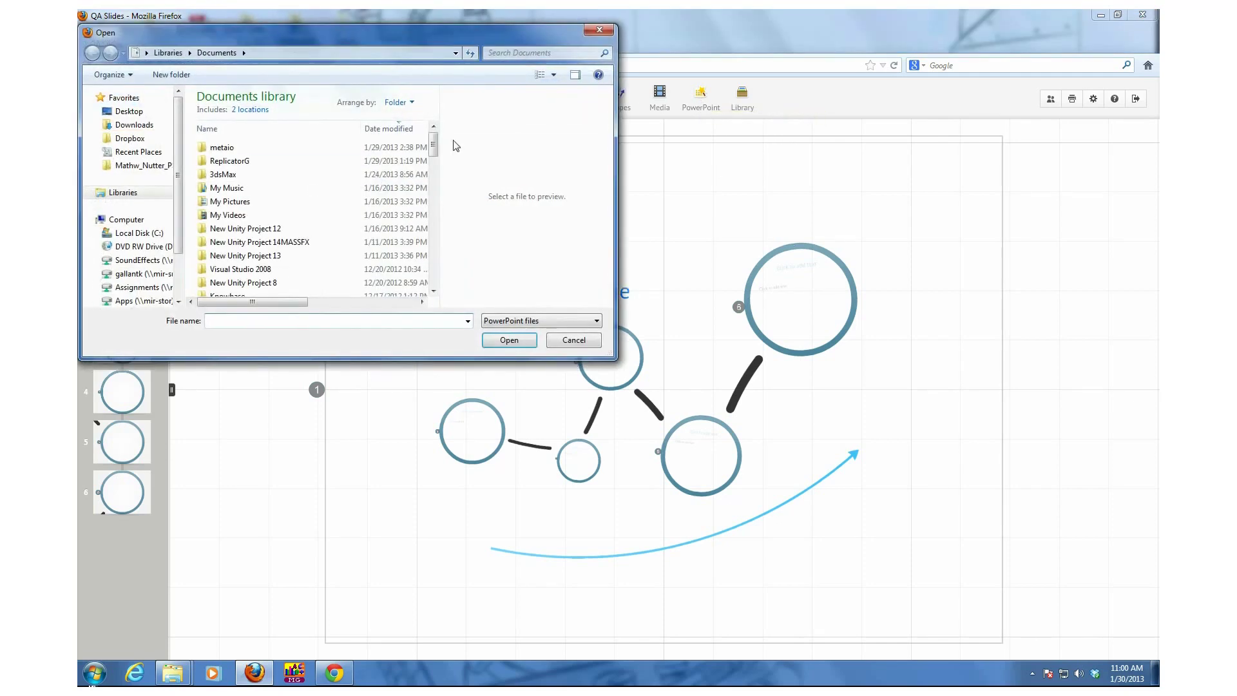
pyautogui.click(130, 111)
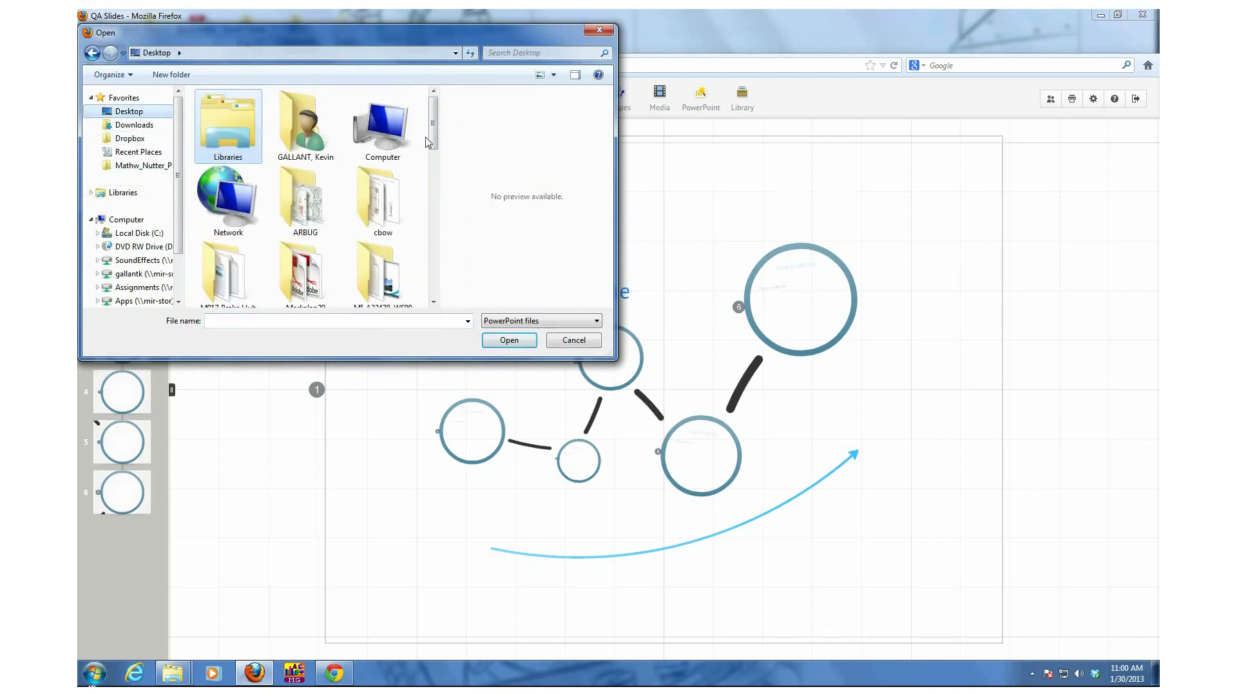
pyautogui.moveTo(432, 138); pyautogui.dragTo(431, 190)
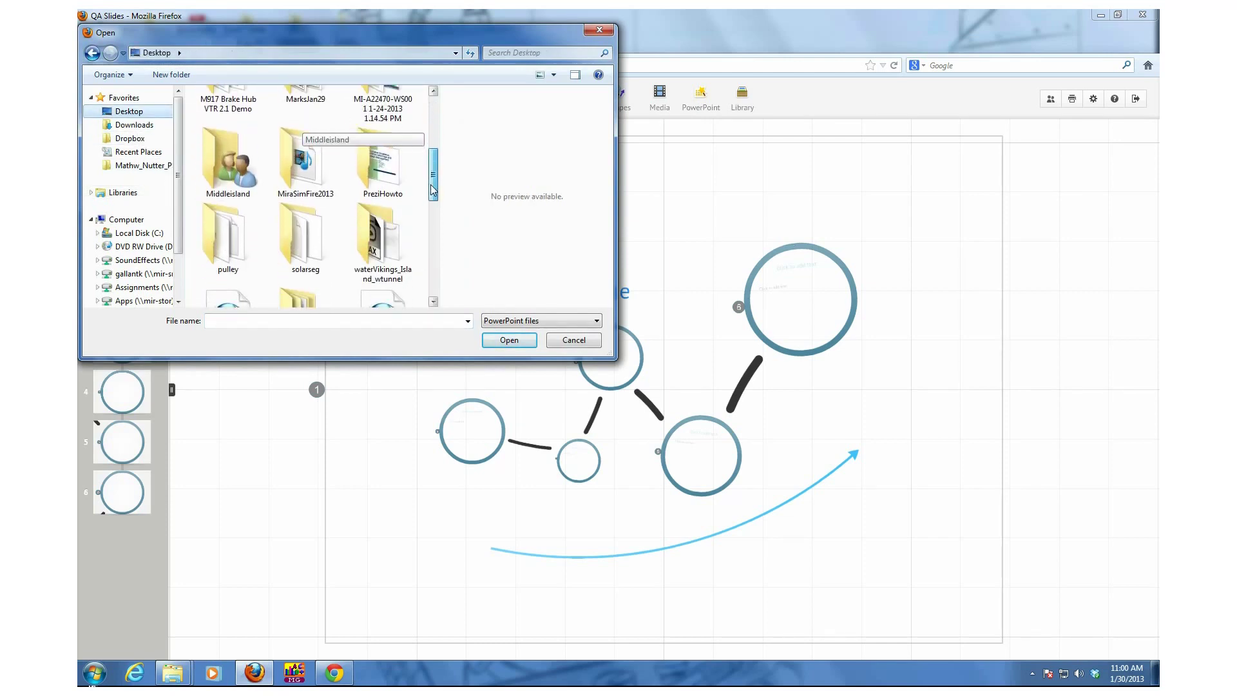
pyautogui.doubleClick(386, 182)
pyautogui.doubleClick(231, 114)
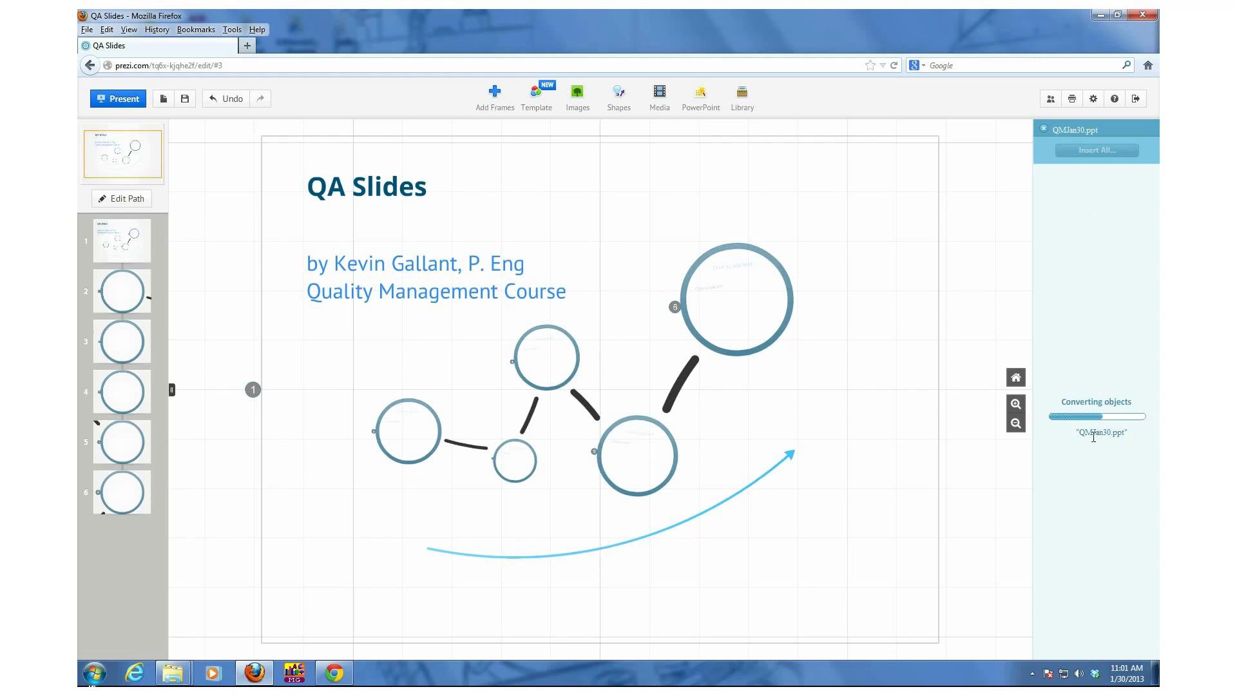
# Browse the opening QMJan30 slides: title, Review, Scope of Quality Management and QM Activities
pyautogui.moveTo(172, 673)
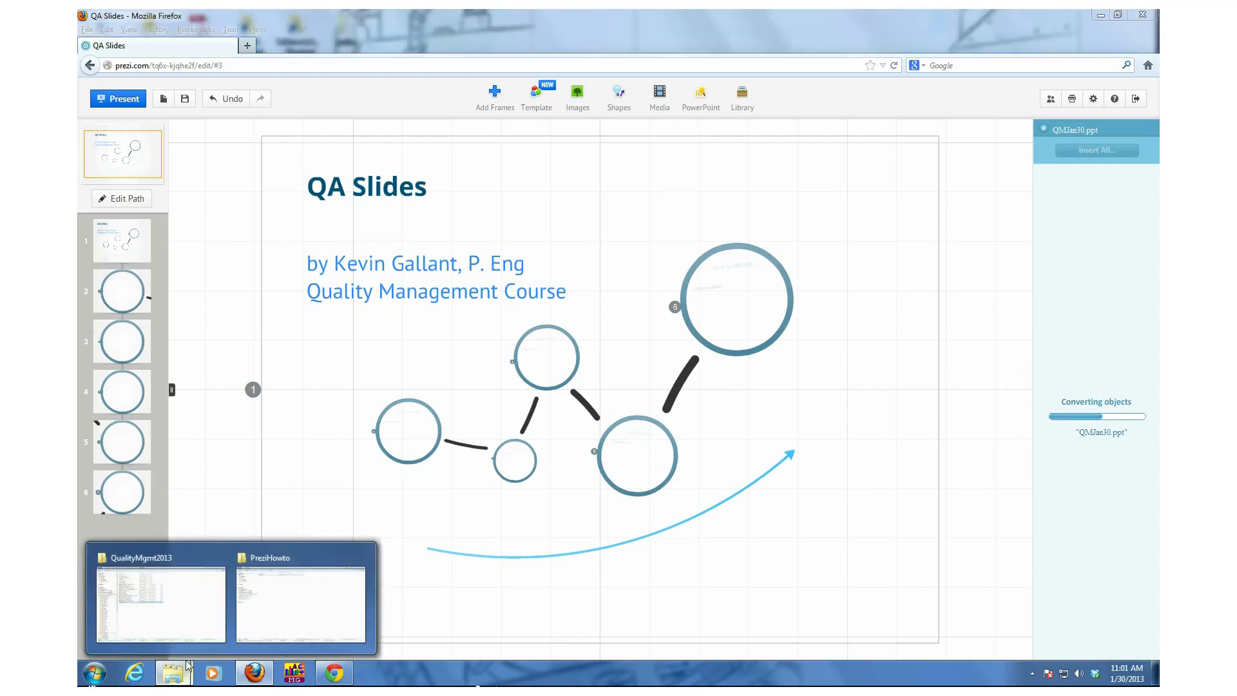
pyautogui.click(277, 620)
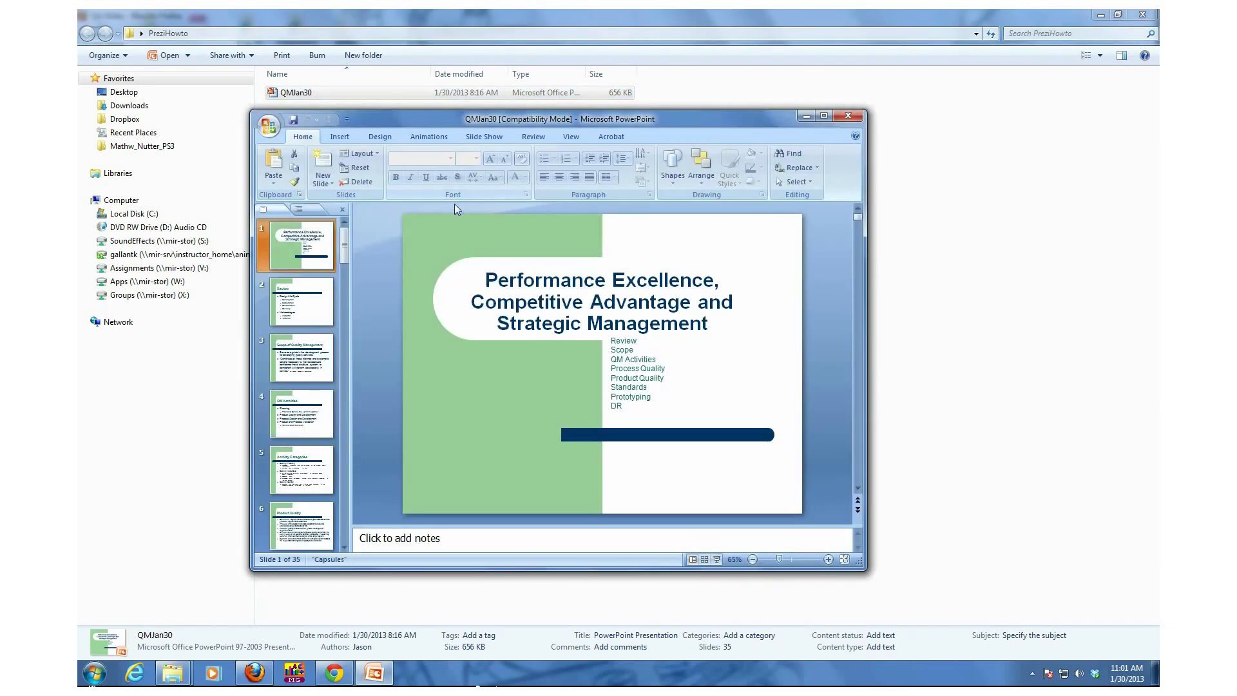
pyautogui.moveTo(343, 258); pyautogui.dragTo(343, 528)
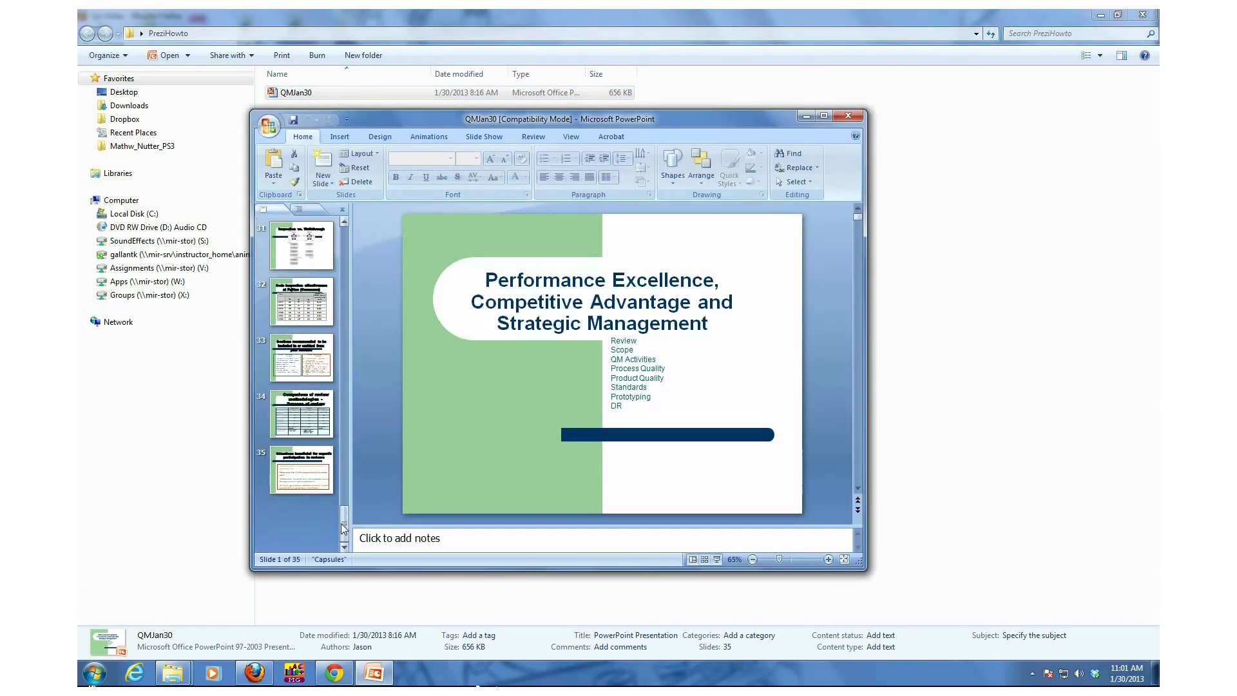
pyautogui.click(346, 233)
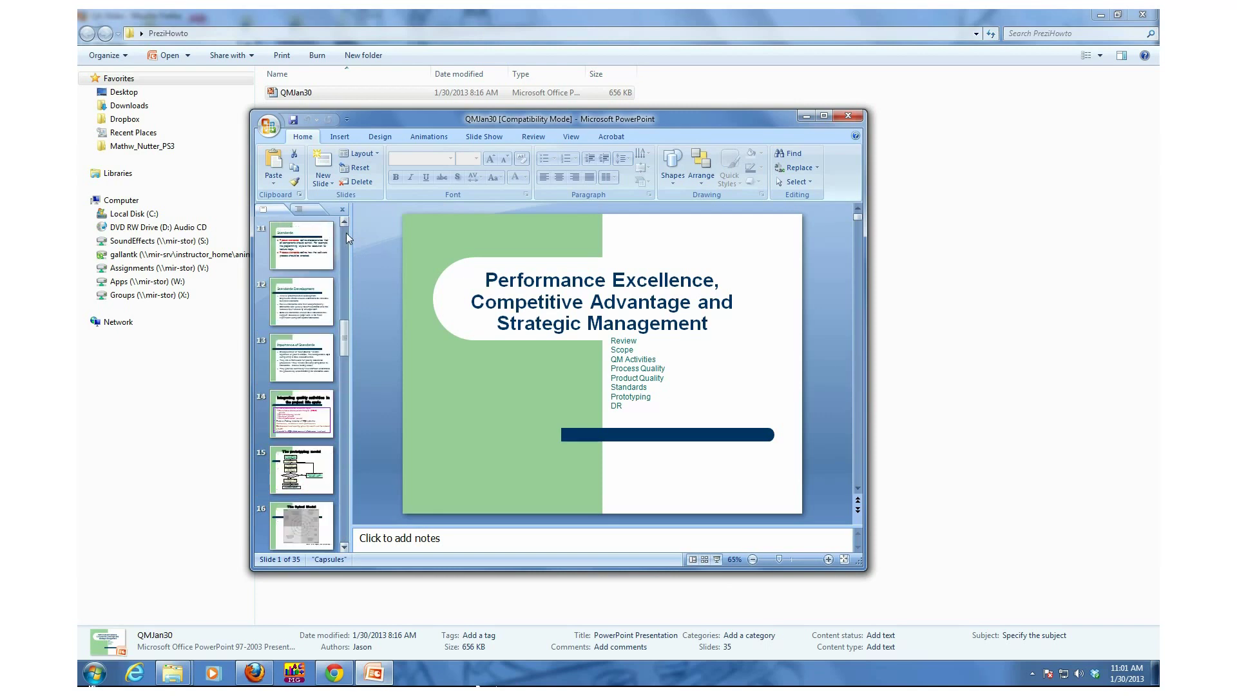
pyautogui.click(317, 298)
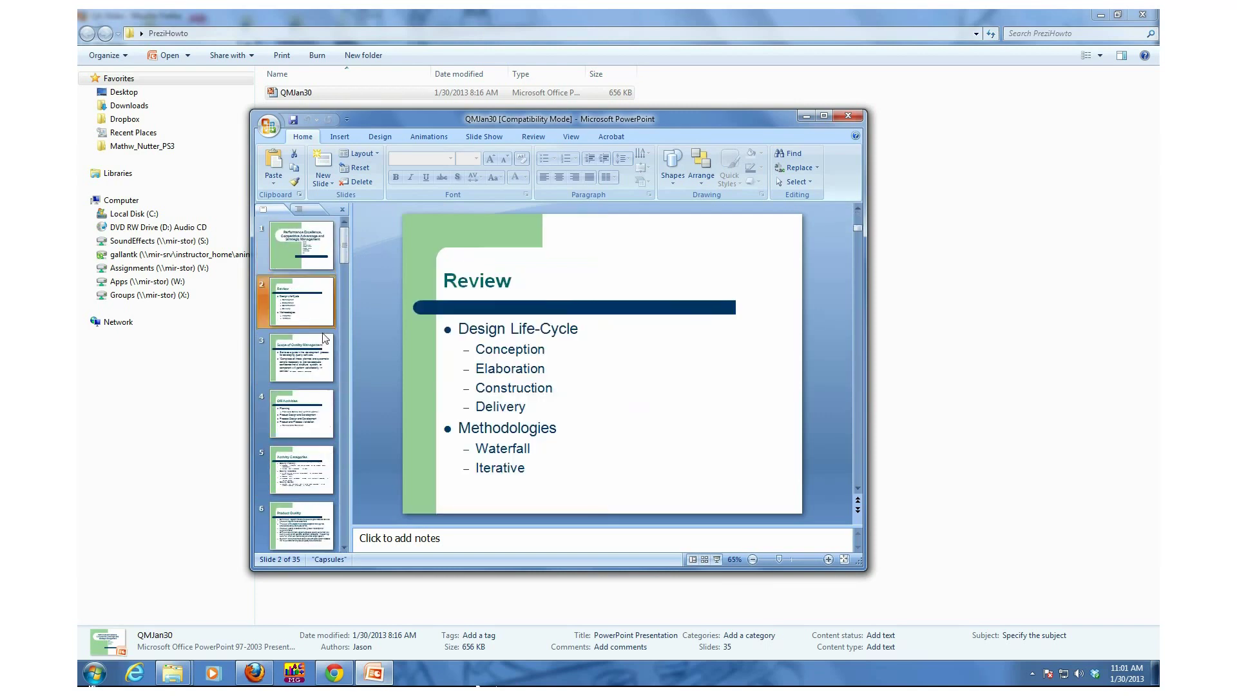
pyautogui.click(325, 337)
pyautogui.click(326, 265)
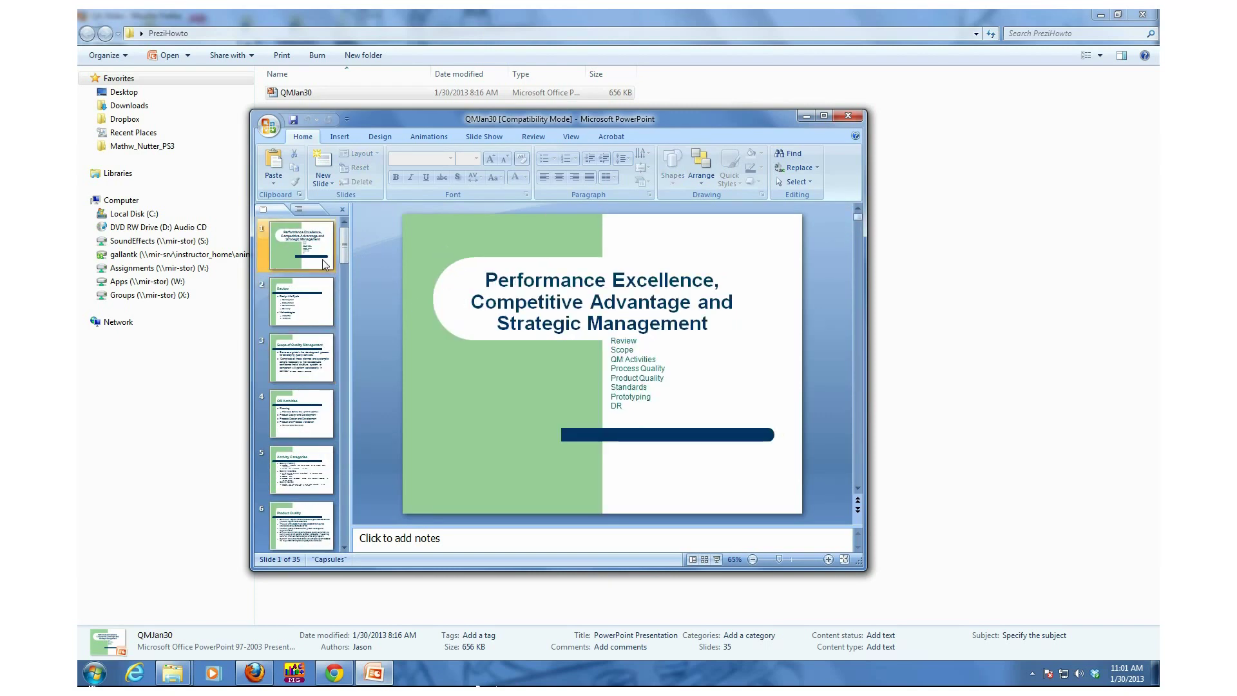
pyautogui.press('Down')
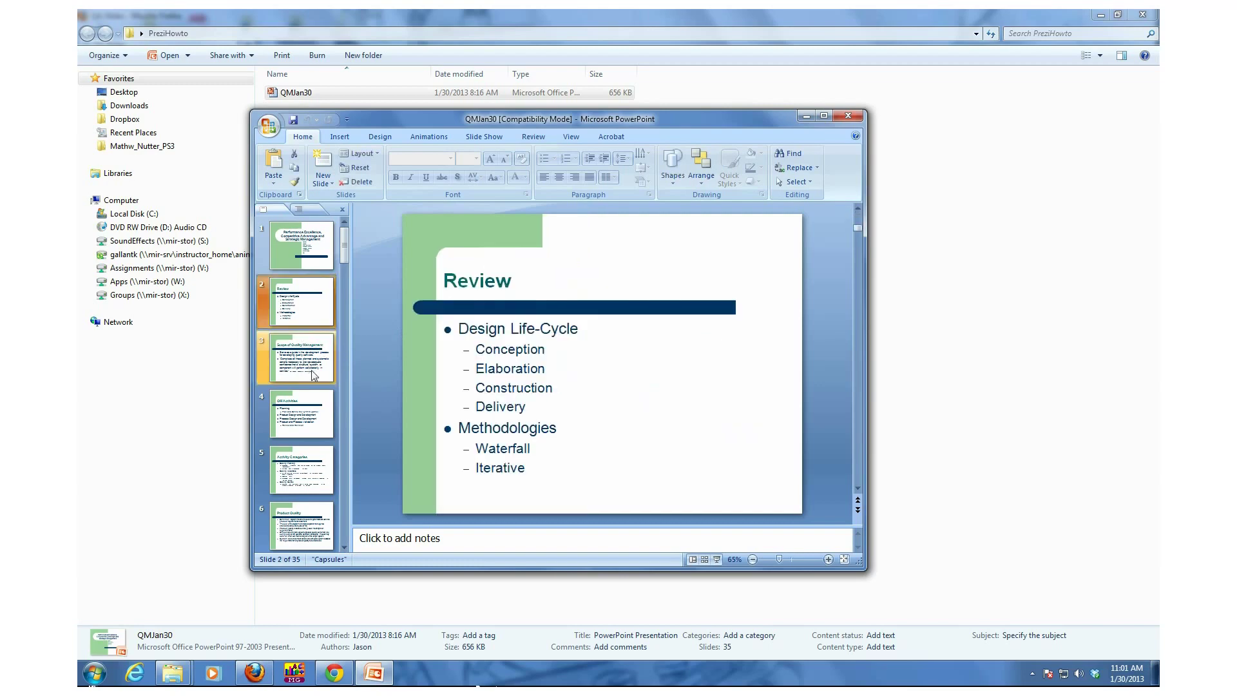
pyautogui.click(303, 413)
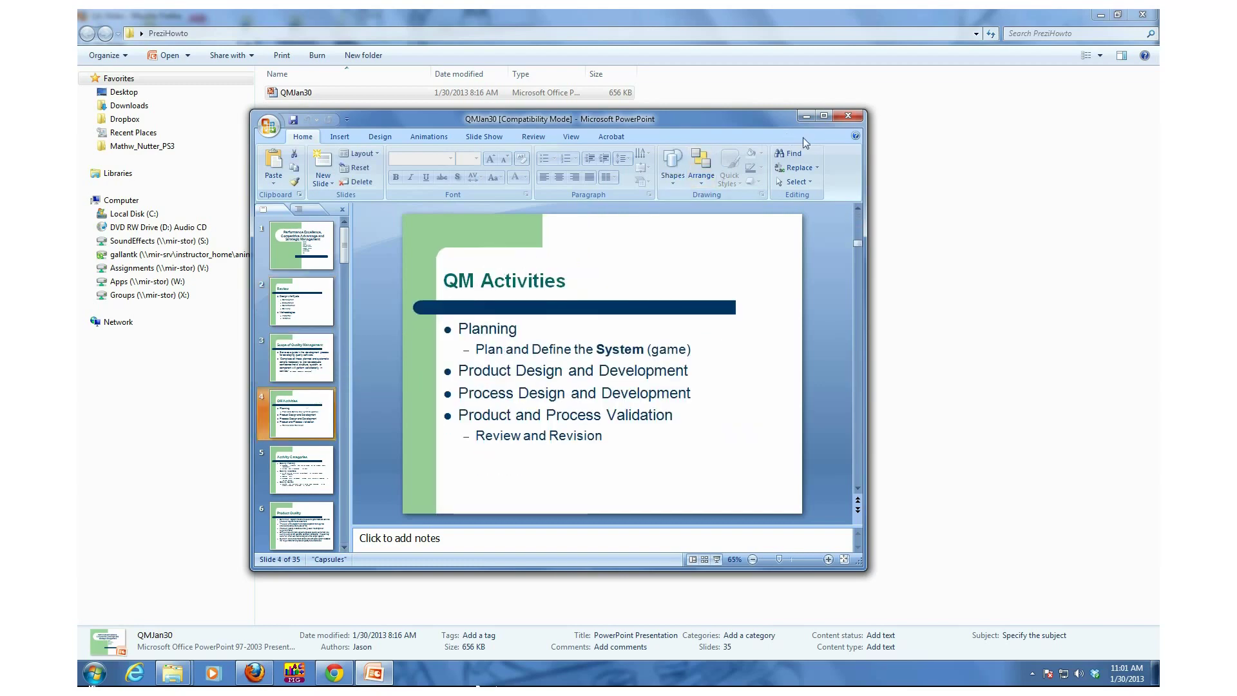
# Minimize the presentation, check the download page and Prezi import, then return to QMJan30
pyautogui.click(805, 116)
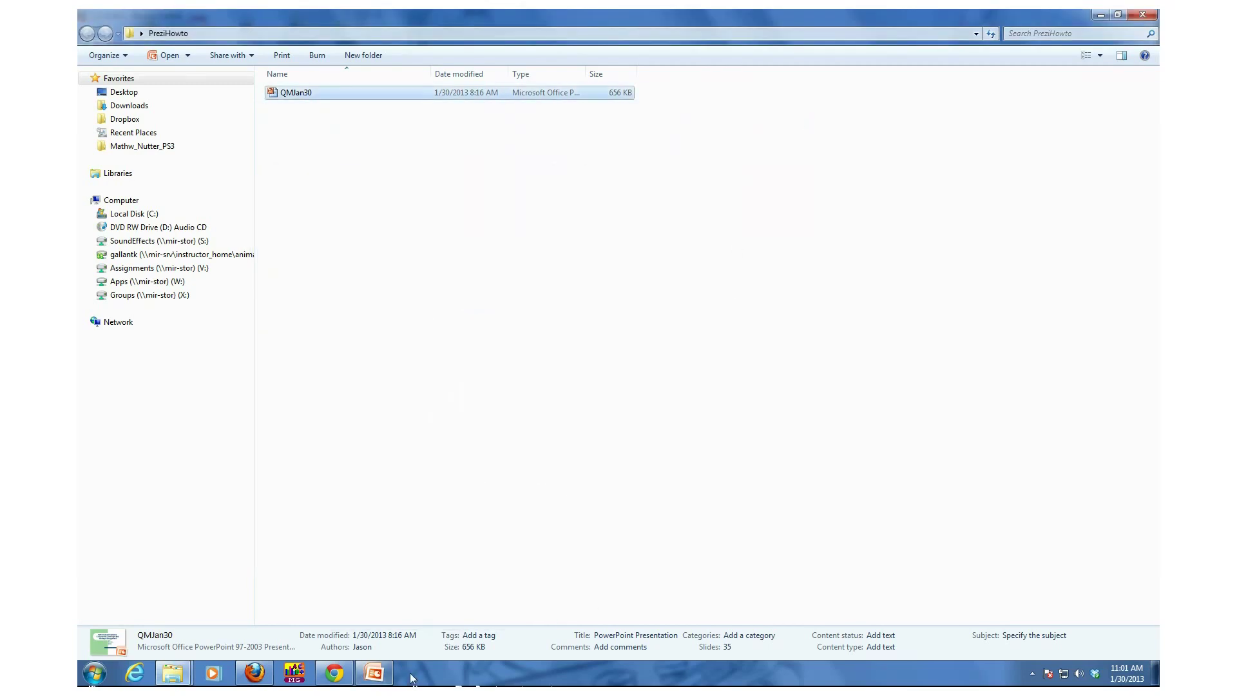
pyautogui.click(334, 673)
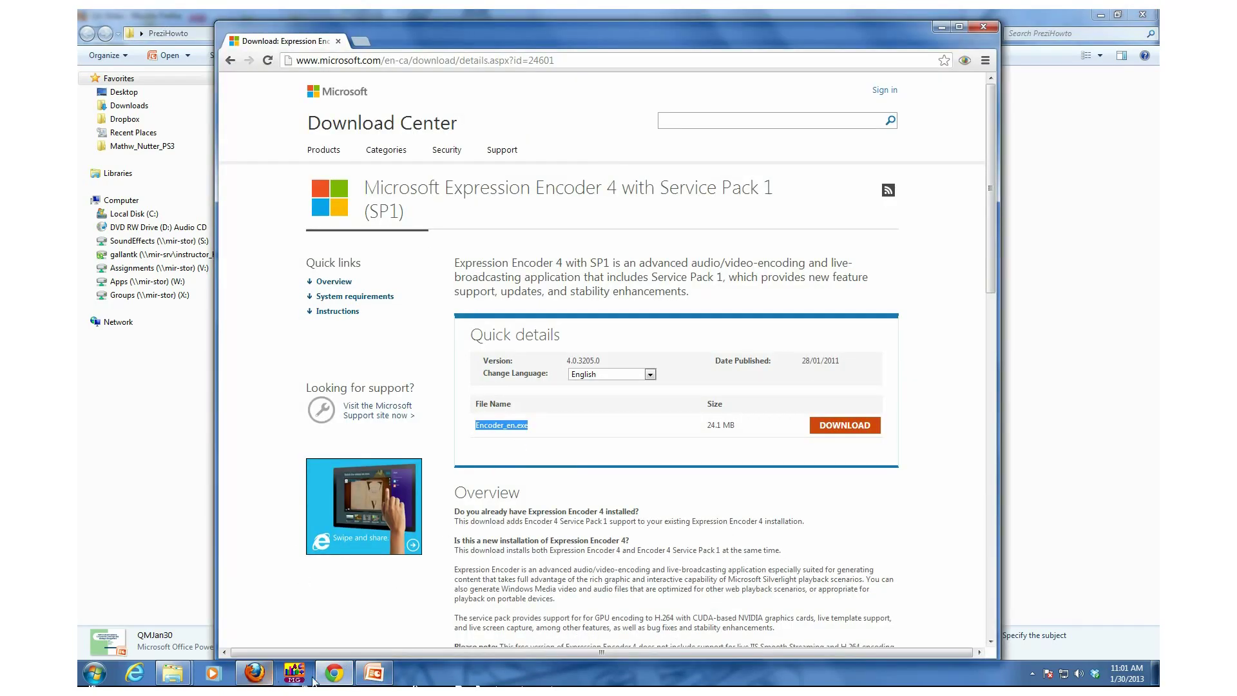
pyautogui.click(255, 673)
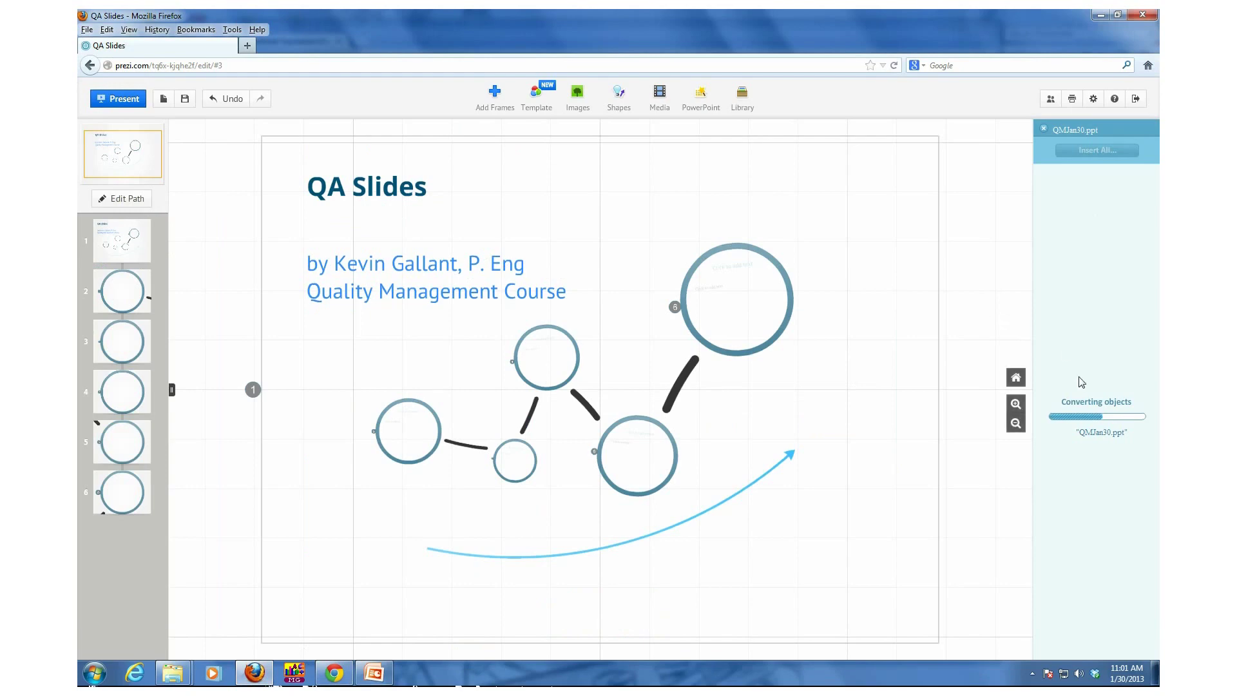
pyautogui.click(374, 673)
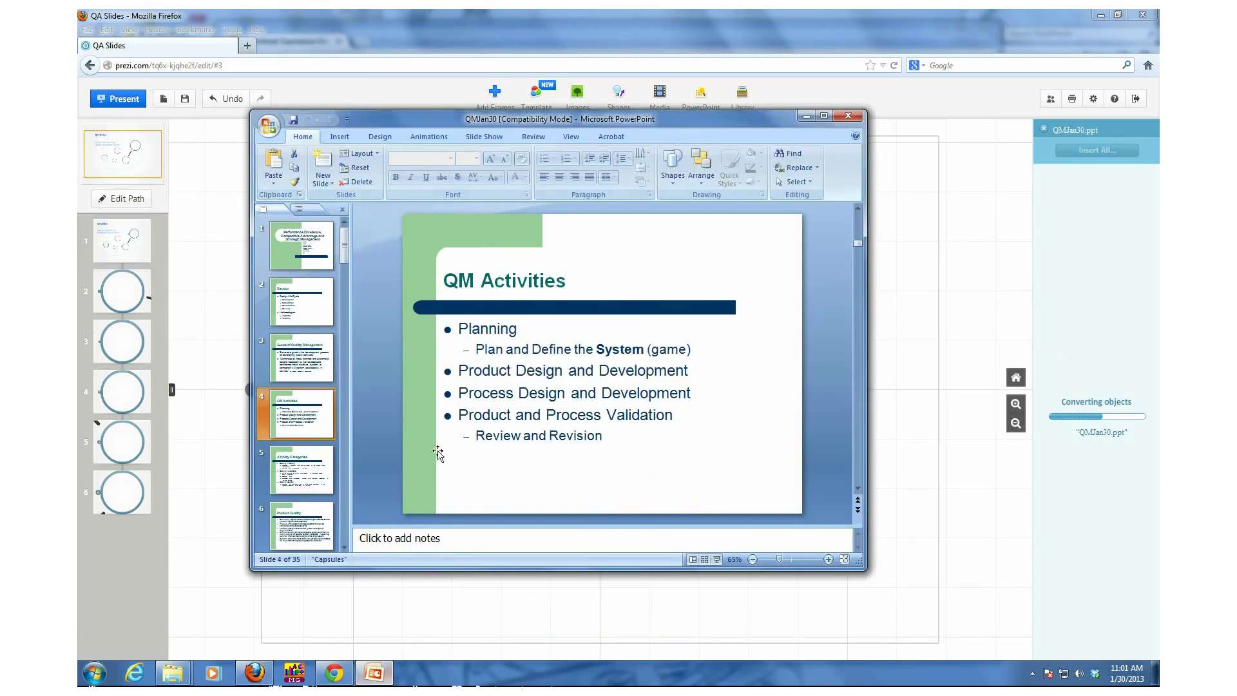
# View slides from Activity Categories through Standards to the slide 14 flowchart
pyautogui.click(311, 469)
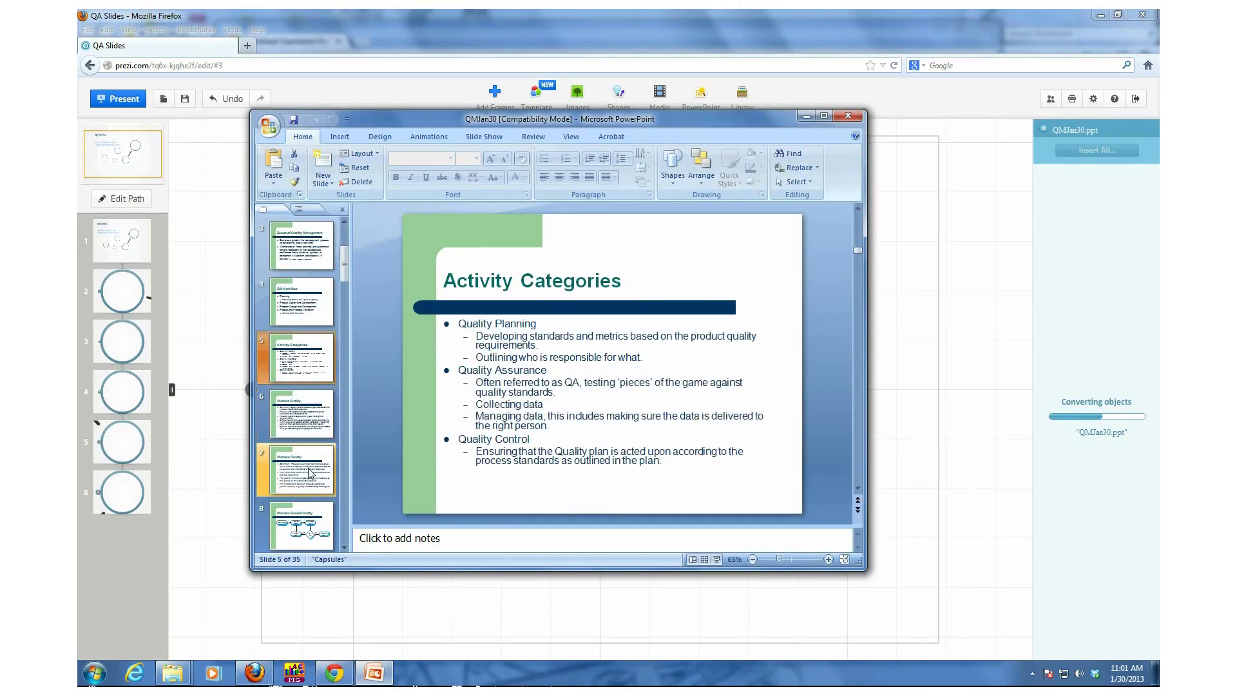
pyautogui.click(312, 472)
pyautogui.click(312, 469)
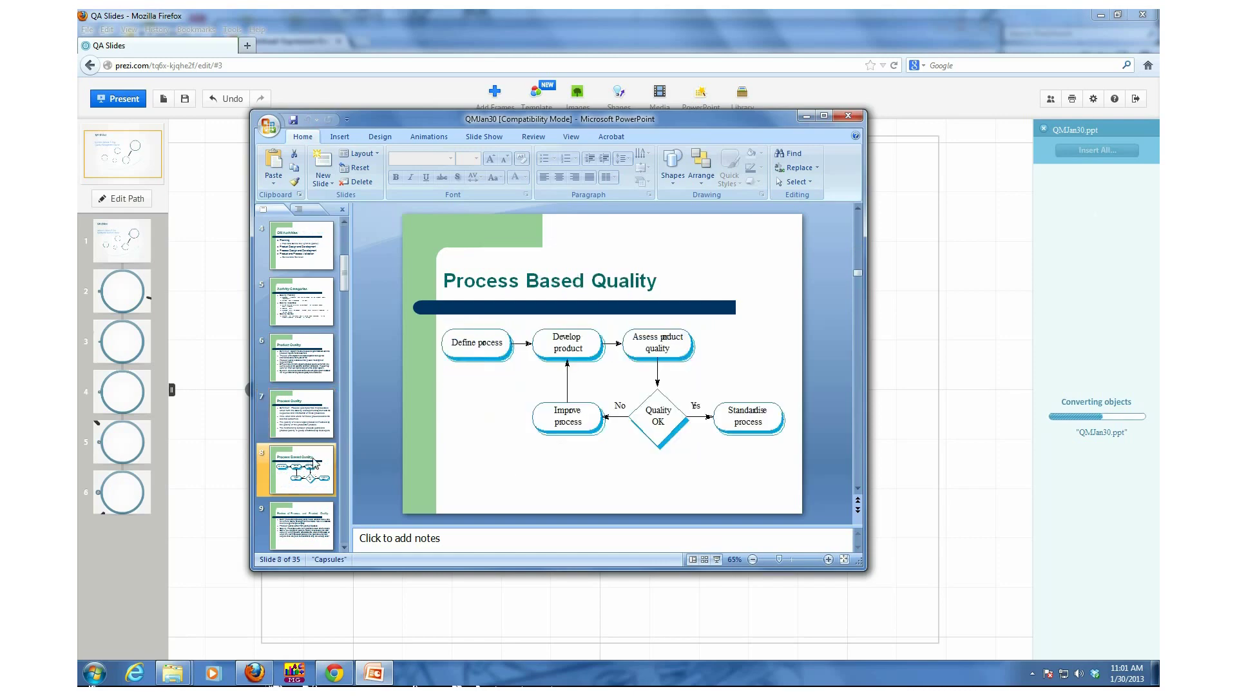
pyautogui.click(311, 525)
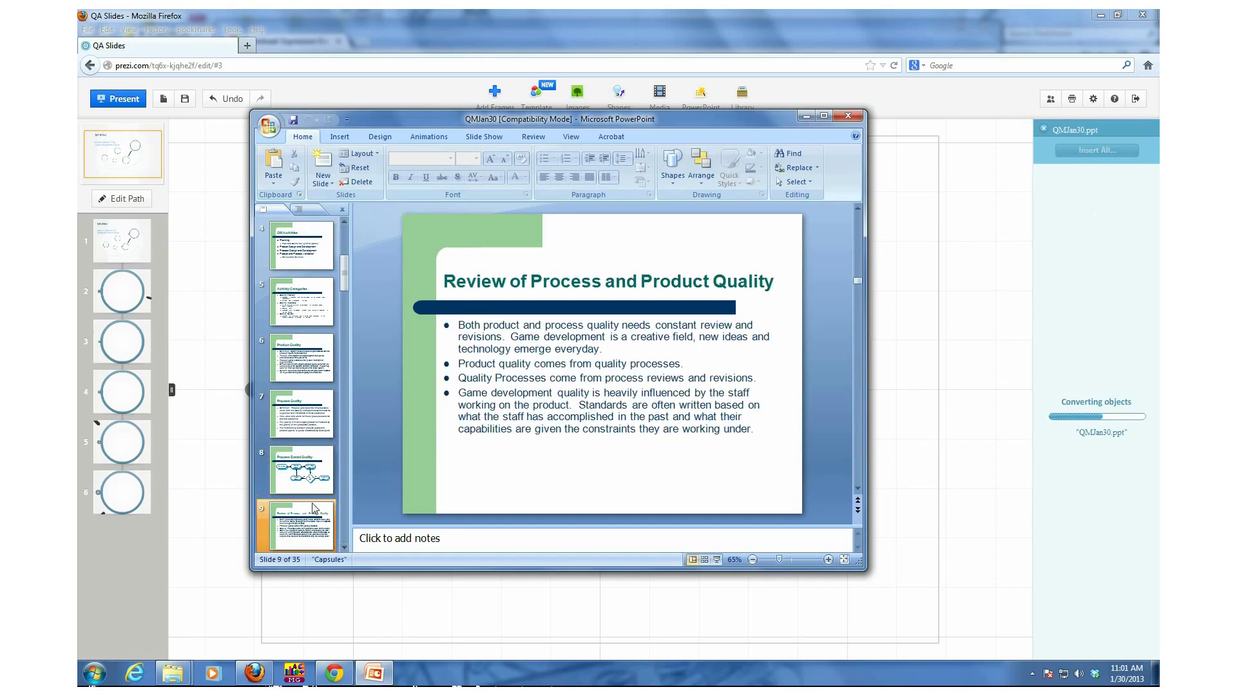
pyautogui.click(308, 522)
pyautogui.click(308, 522)
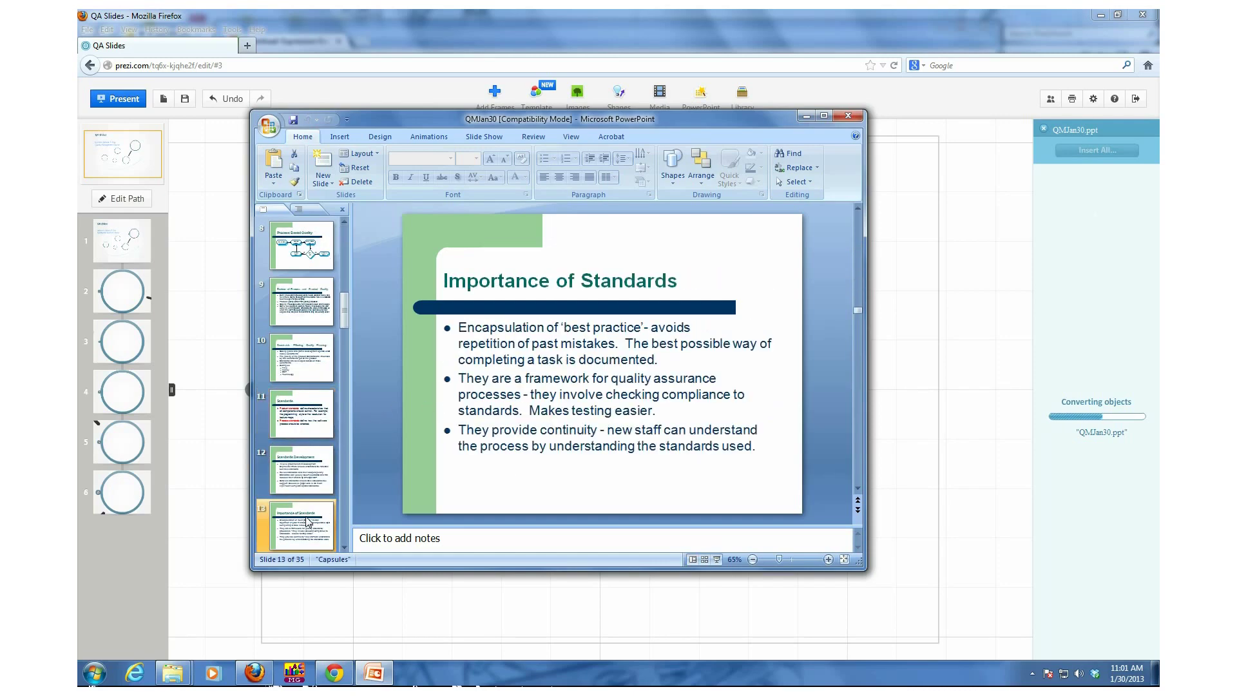
pyautogui.click(308, 509)
pyautogui.click(308, 483)
# View slides from The prototyping model to The Agenda of a DR session, then show PreziHowto
pyautogui.click(319, 522)
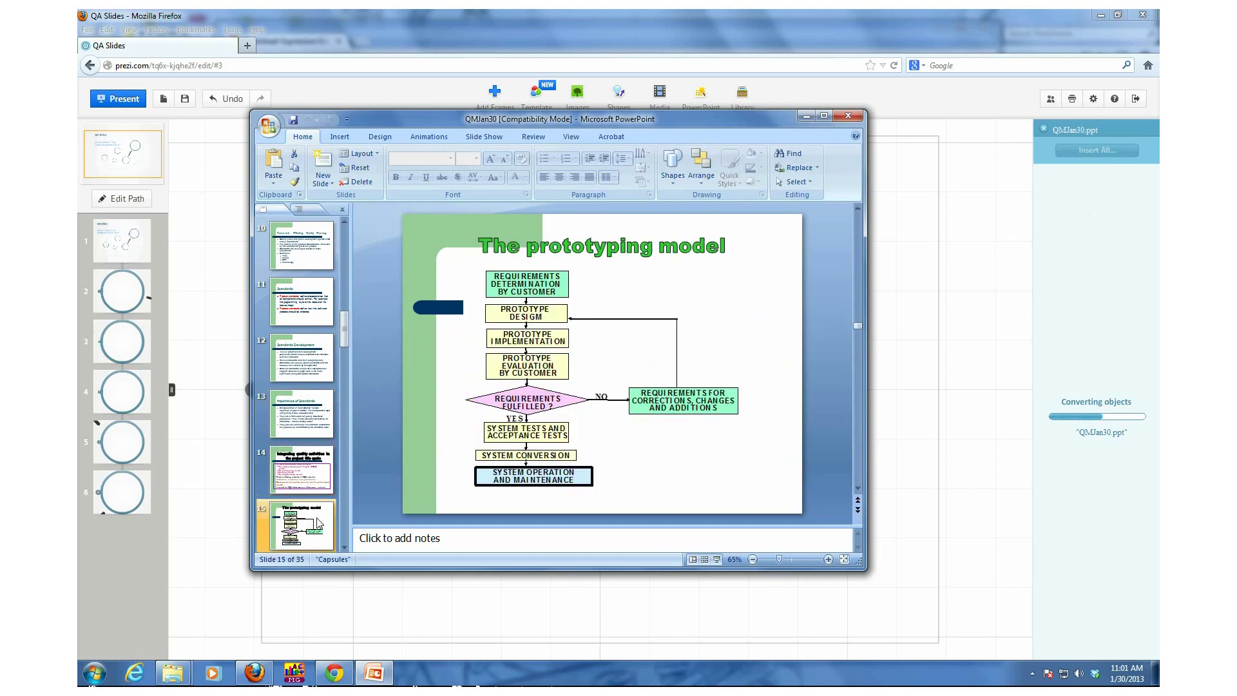
pyautogui.click(320, 517)
pyautogui.click(320, 527)
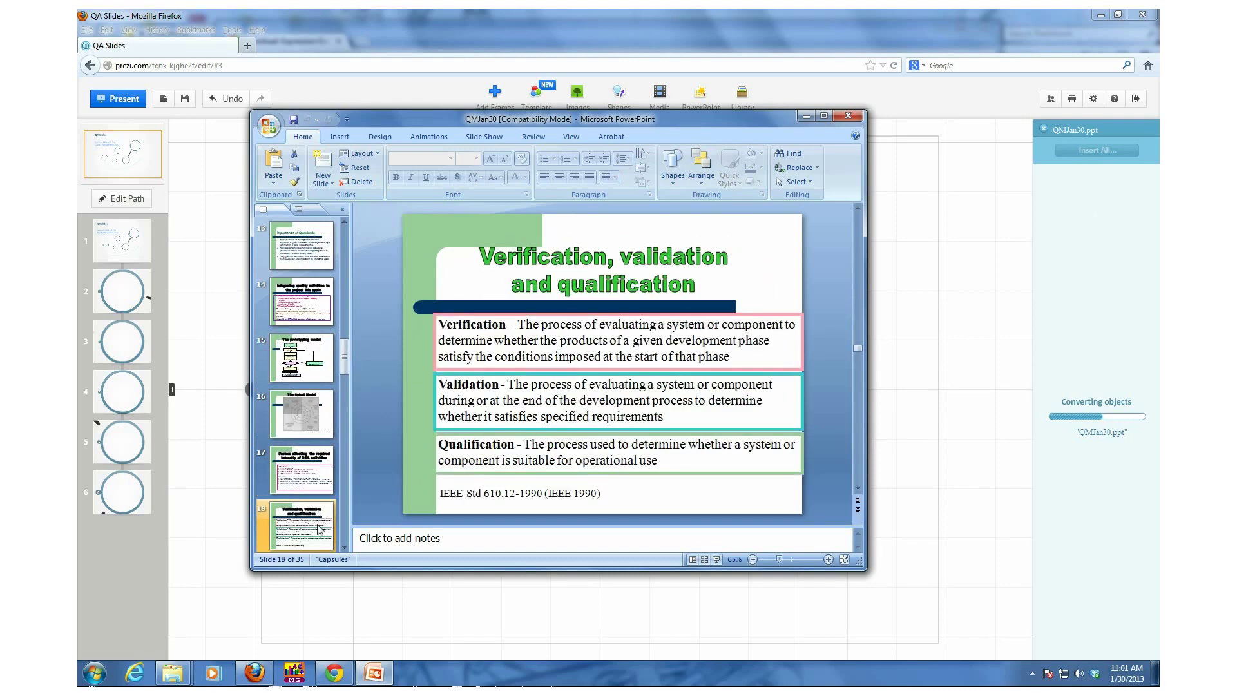
pyautogui.click(312, 520)
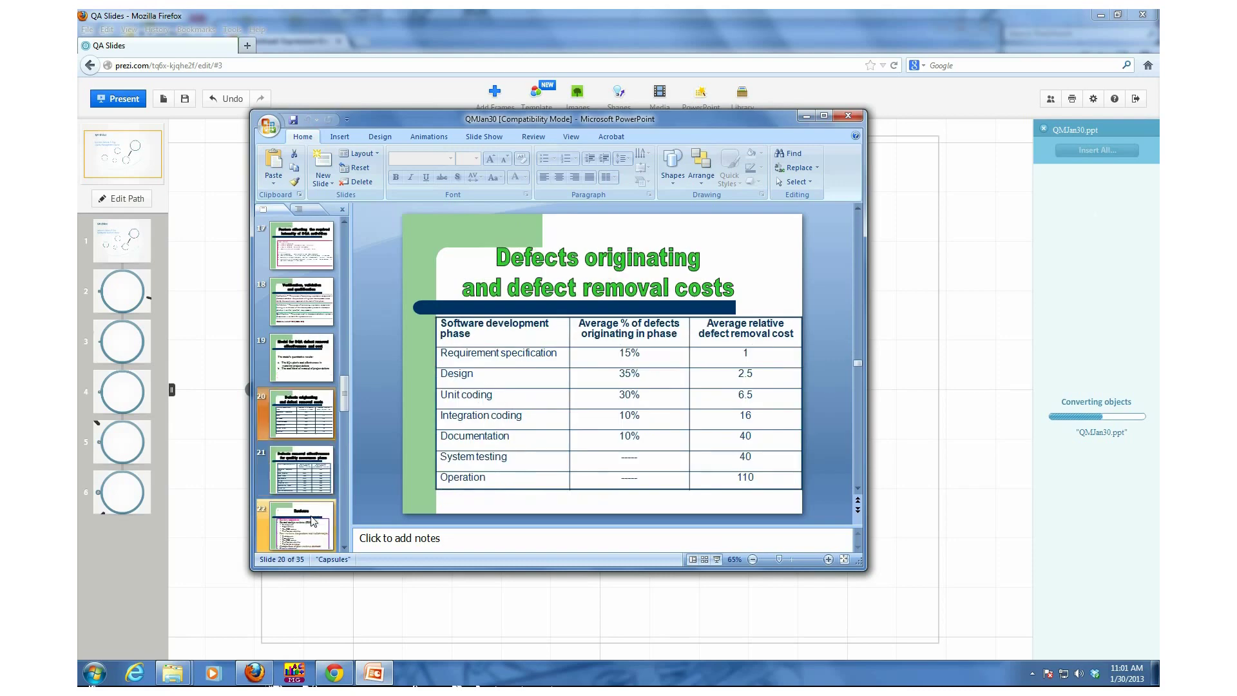
pyautogui.click(315, 514)
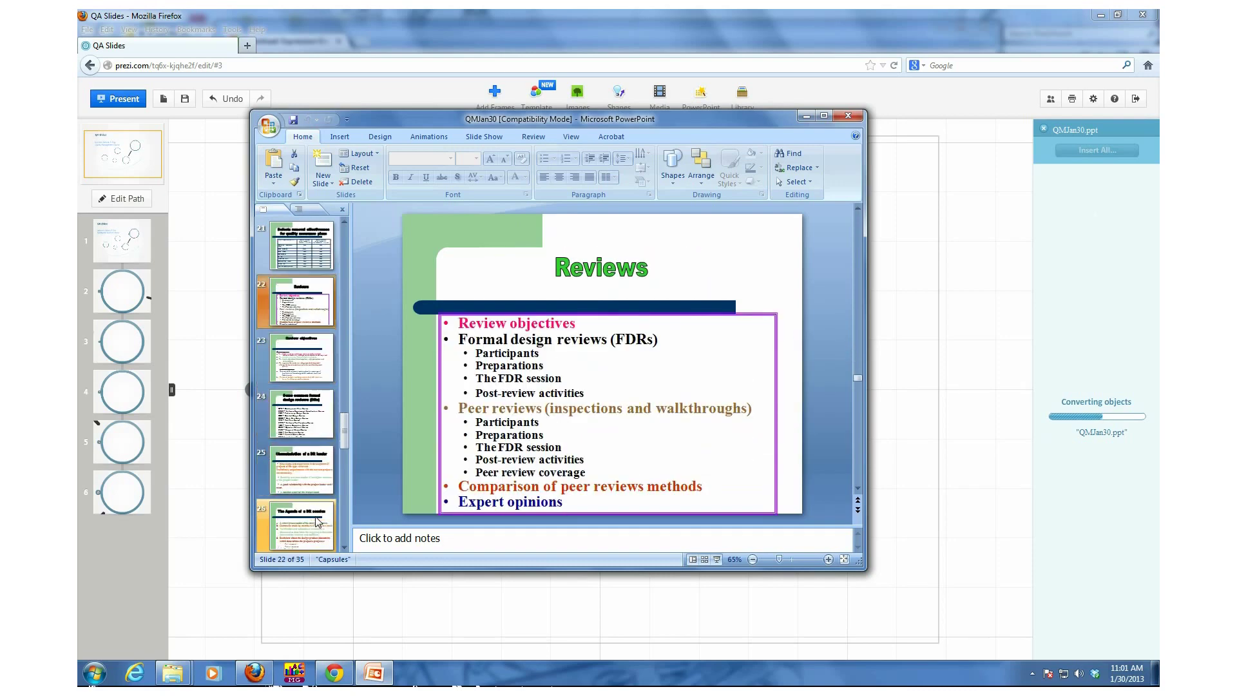
pyautogui.click(317, 522)
pyautogui.moveTo(176, 678)
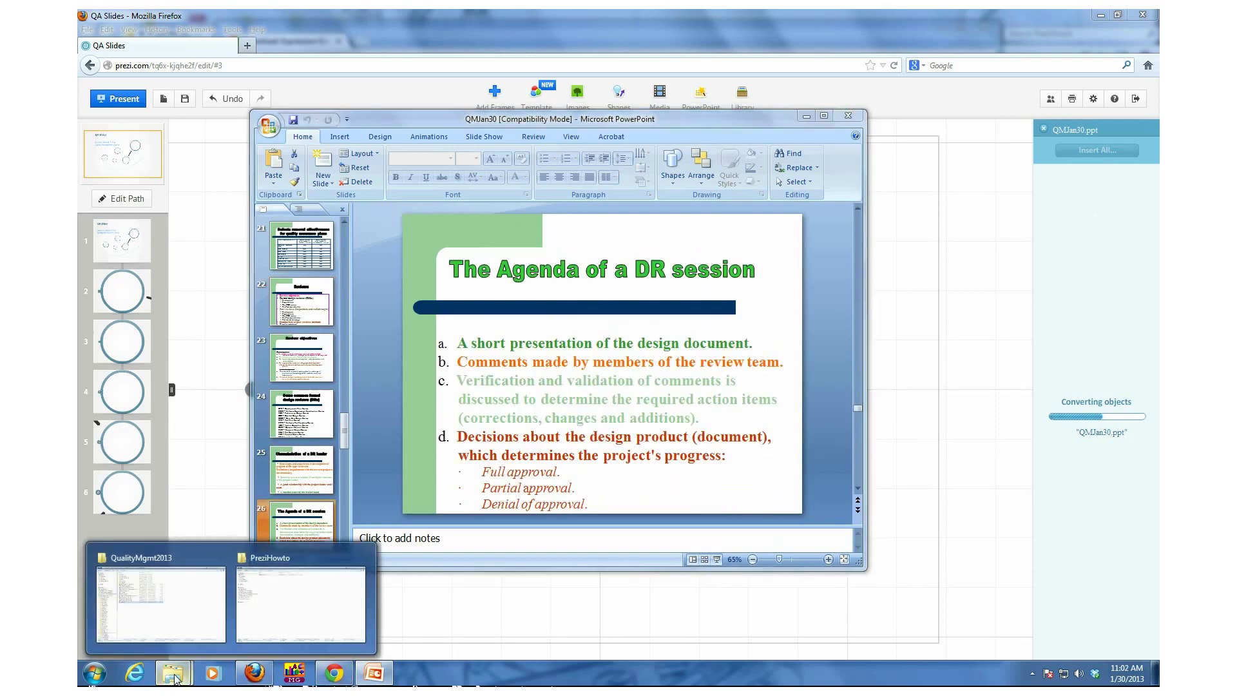
pyautogui.click(301, 603)
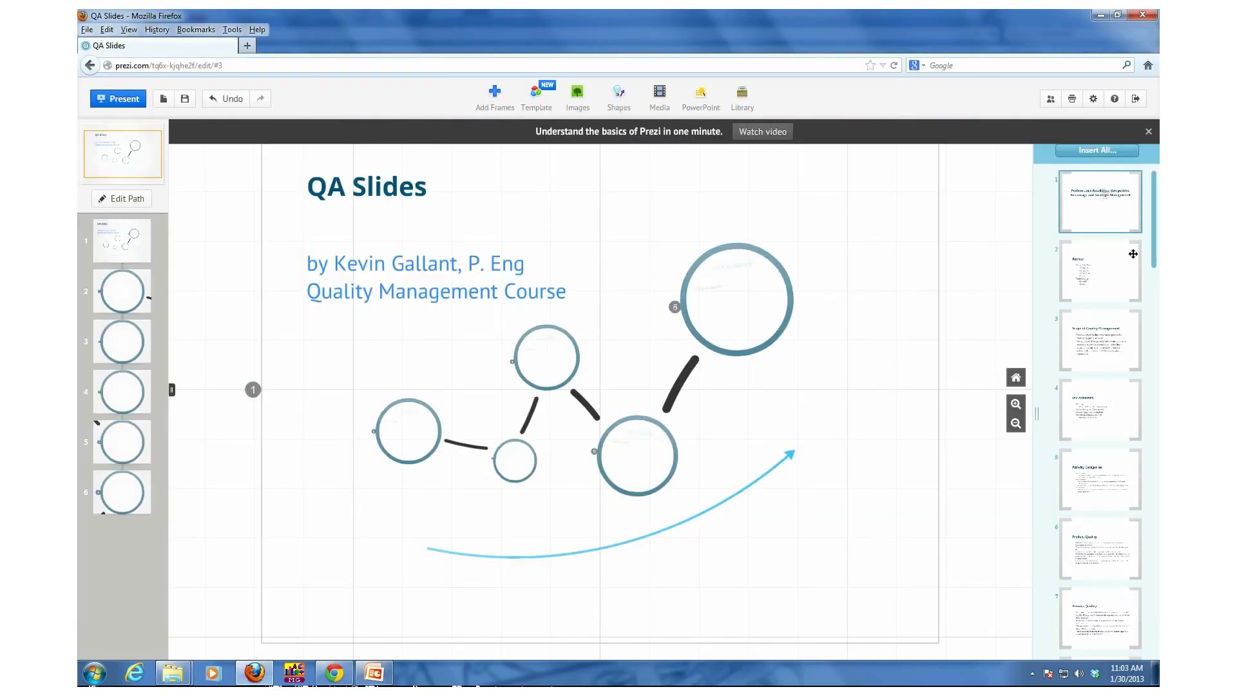
# Scroll the imported-slides panel down through thumbnails 1 to 35 and back up
pyautogui.moveTo(1158, 225); pyautogui.dragTo(1158, 658)
pyautogui.moveTo(1155, 606); pyautogui.dragTo(1145, 652)
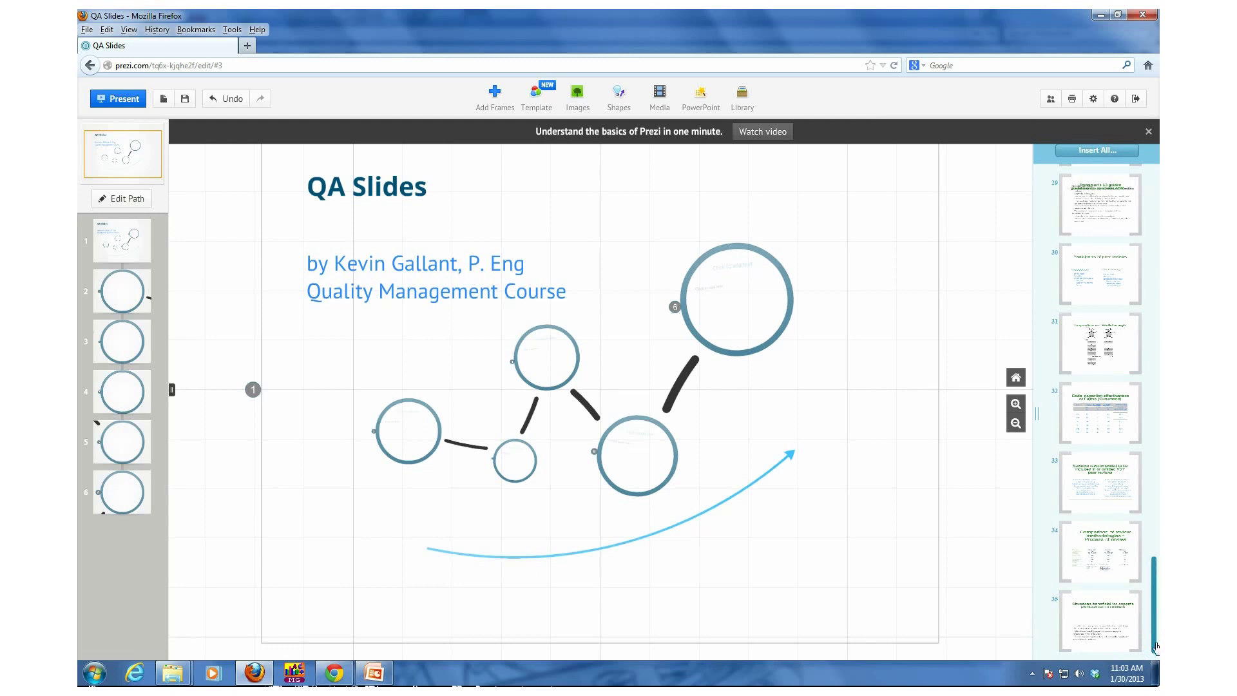
pyautogui.moveTo(1151, 623); pyautogui.dragTo(1159, 236)
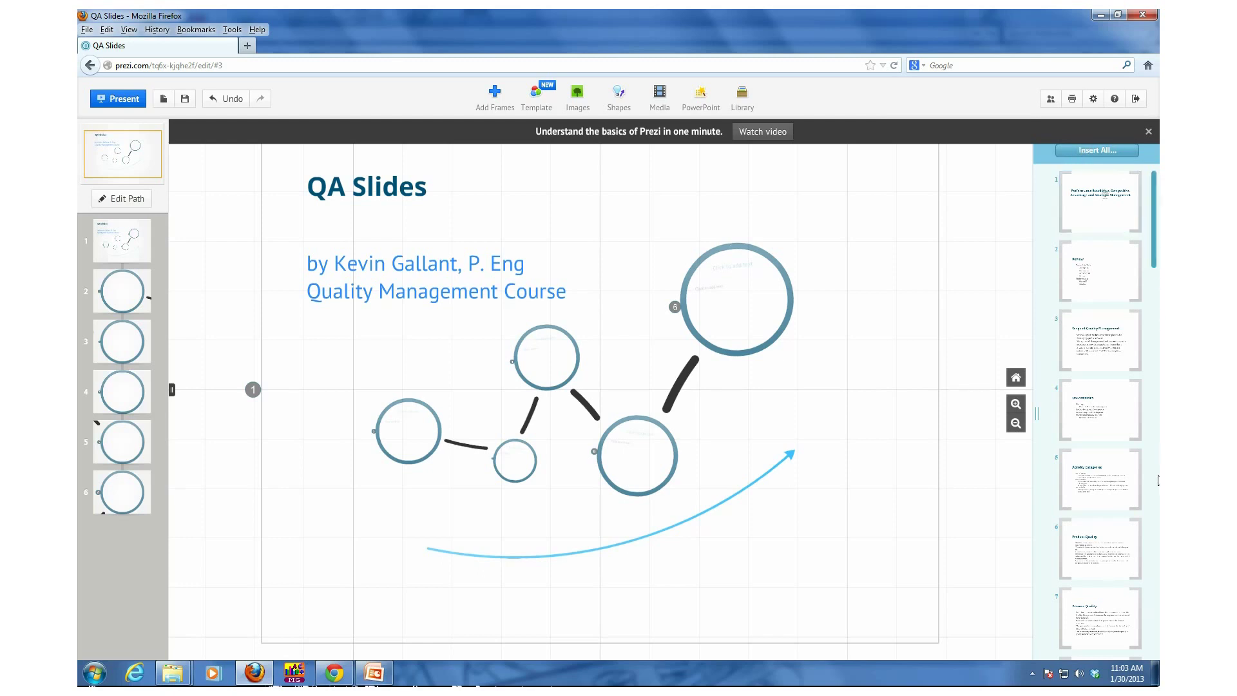
# Insert all imported slides in a zig-zag layout with a path between them
pyautogui.click(1093, 152)
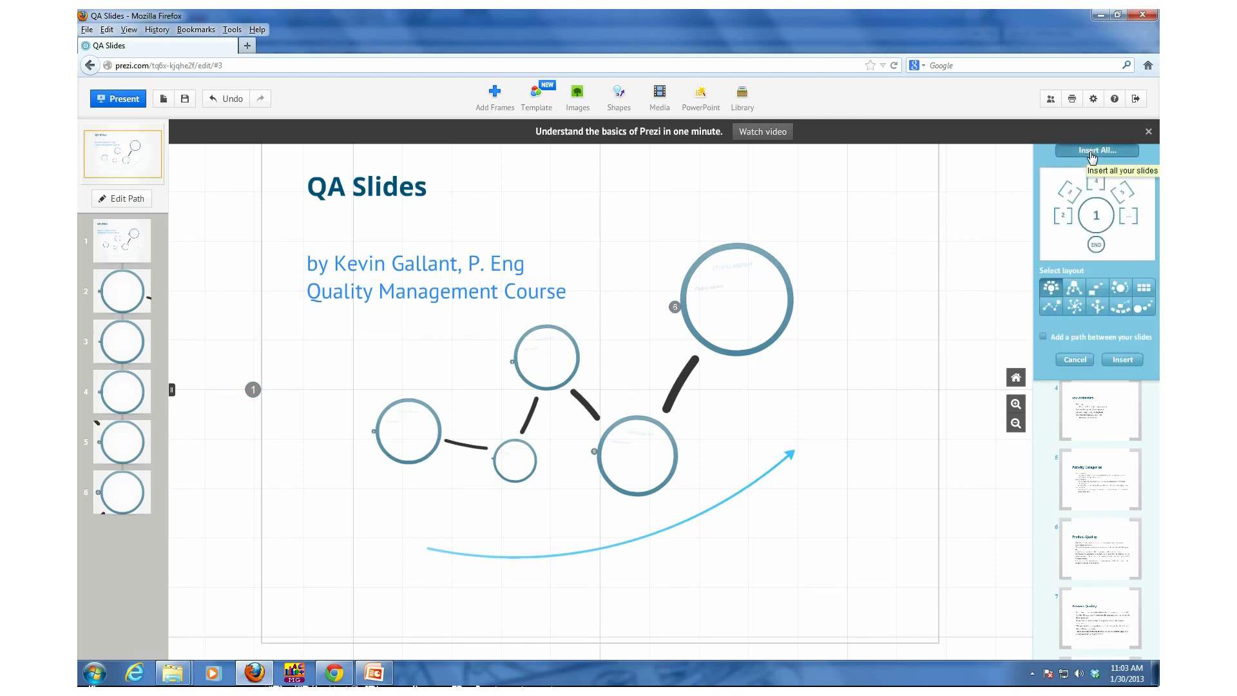
pyautogui.click(1044, 339)
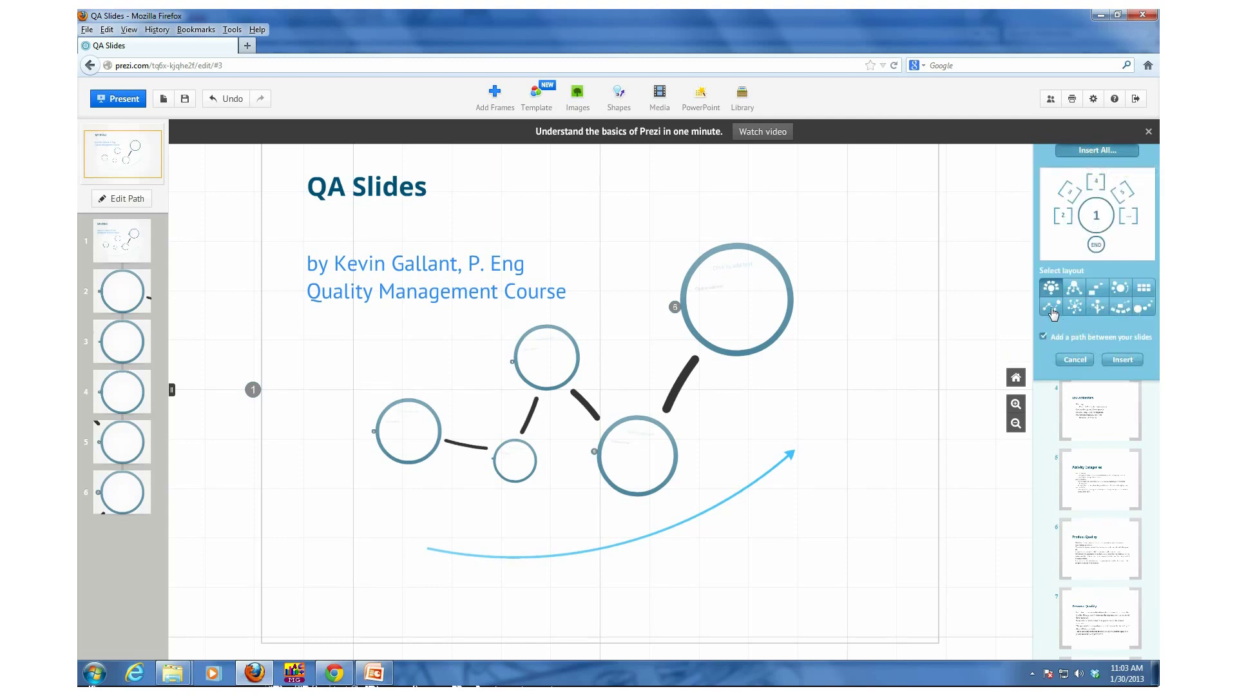
pyautogui.click(1052, 309)
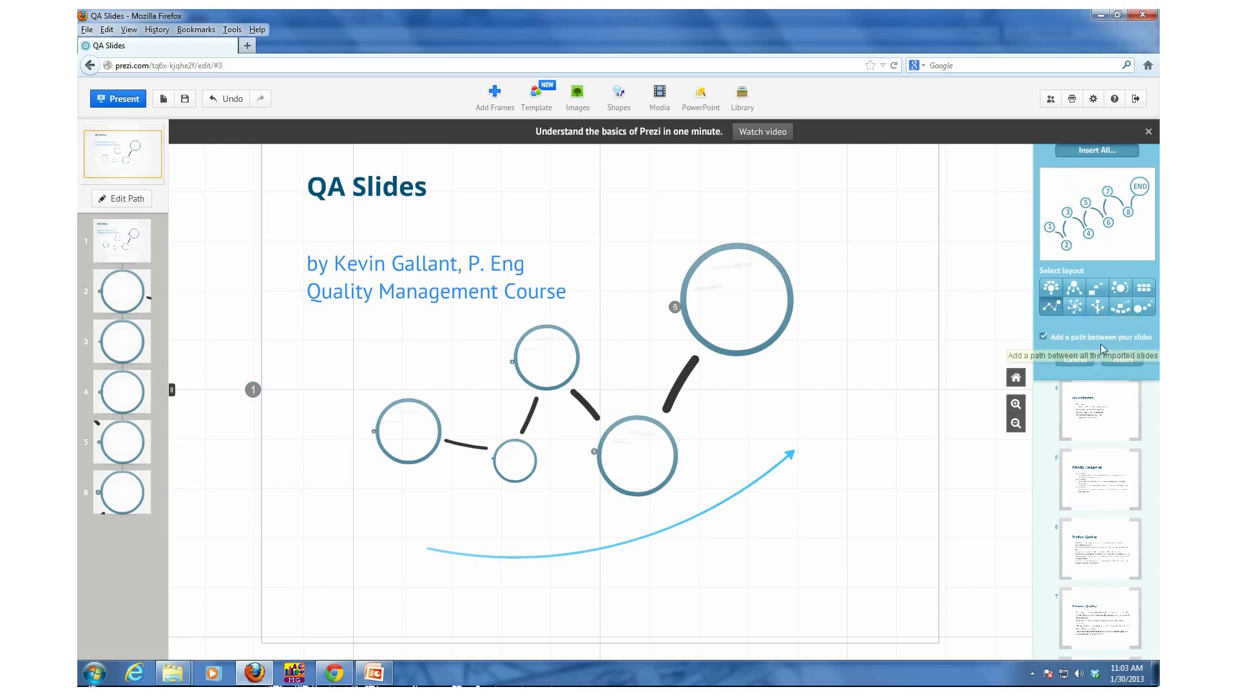
pyautogui.click(1121, 361)
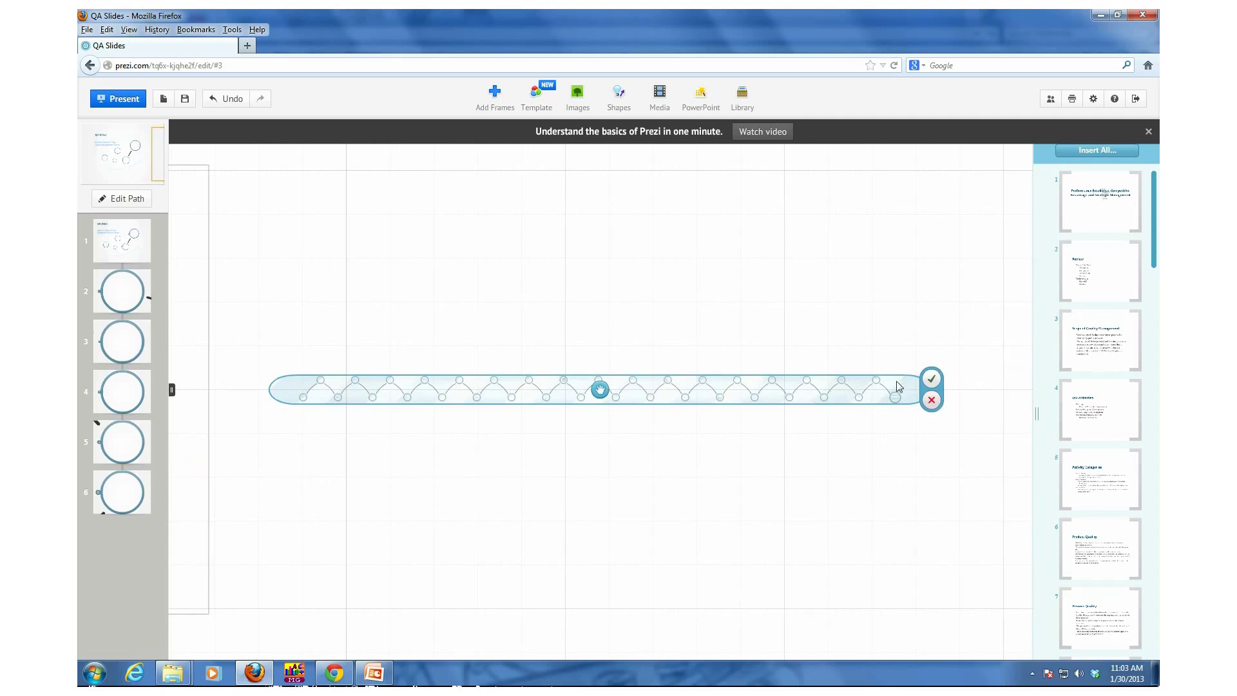
pyautogui.click(792, 425)
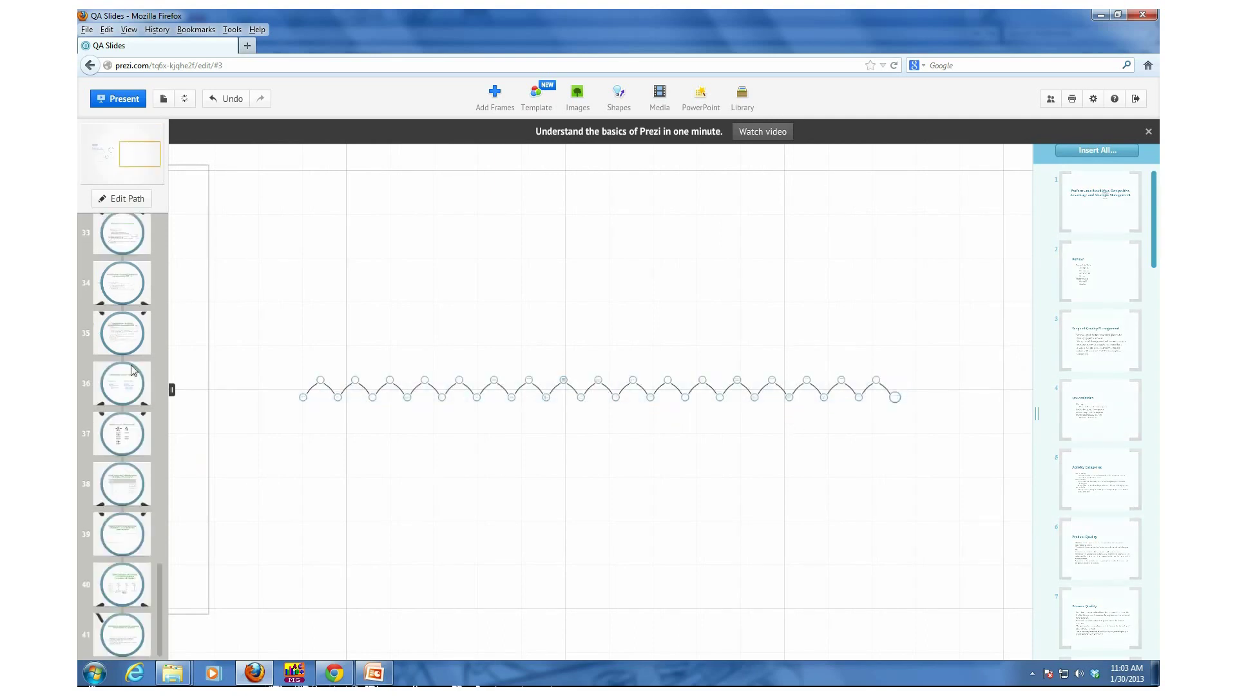
# Zoom around the canvas, creating and dismissing a stray empty text box
pyautogui.scroll(-5, 322, 529)
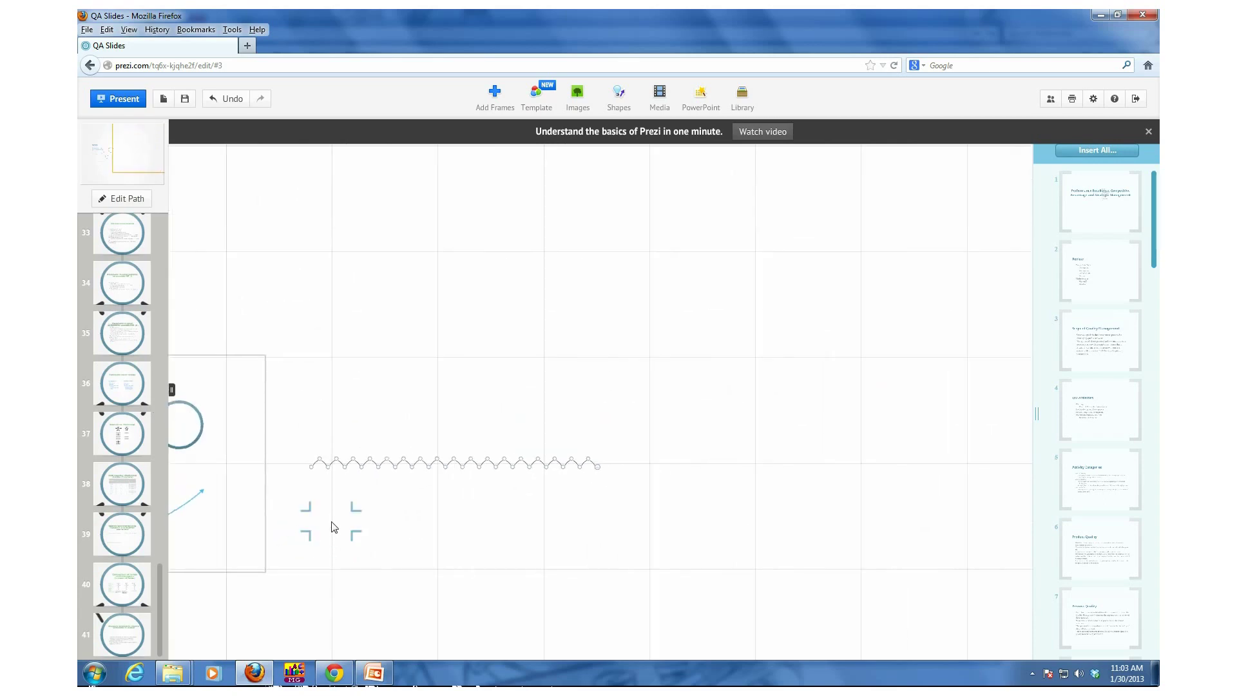
pyautogui.scroll(-2, 434, 486)
pyautogui.scroll(4, 422, 501)
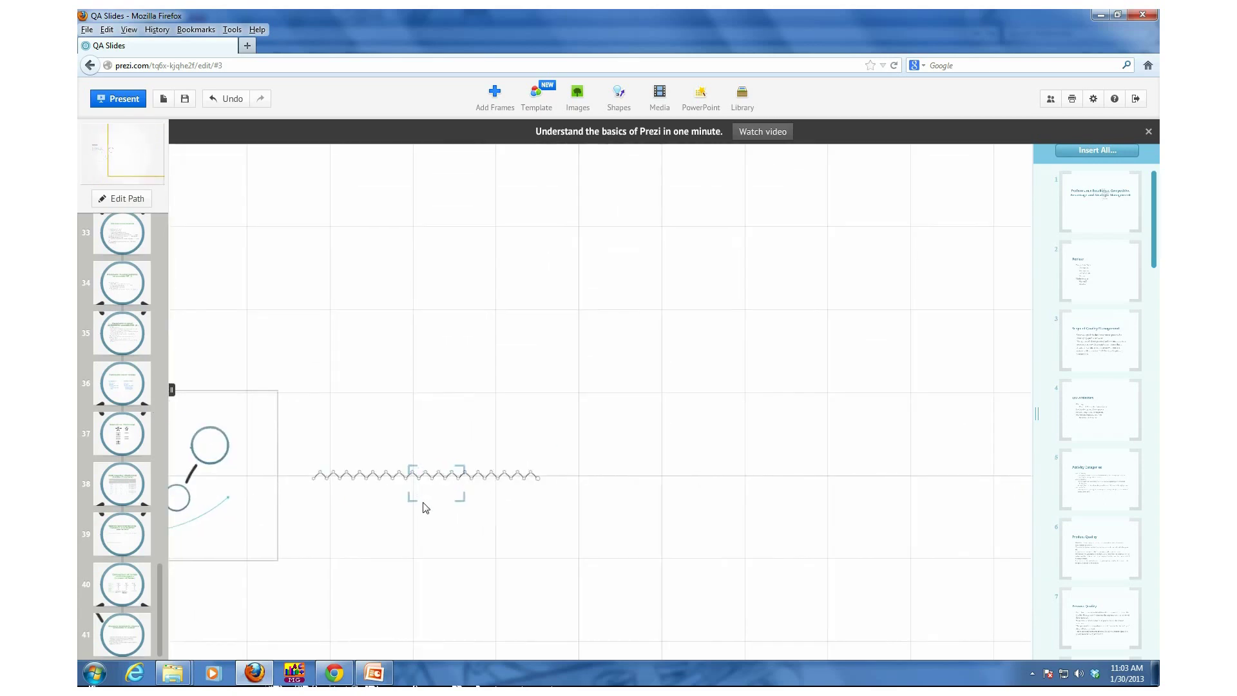
pyautogui.rightClick(356, 533)
pyautogui.doubleClick(324, 531)
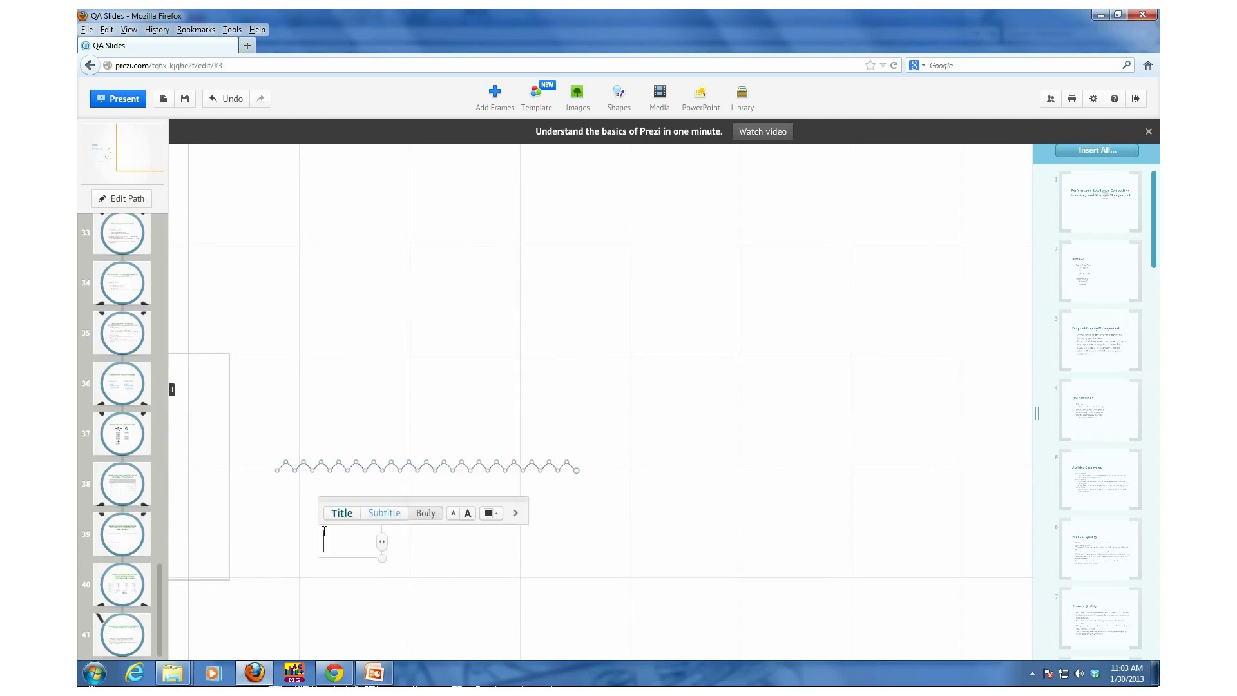
pyautogui.click(363, 466)
# Move the zig-zag line into the lower part of the QA Slides title frame
pyautogui.moveTo(259, 429); pyautogui.dragTo(544, 353)
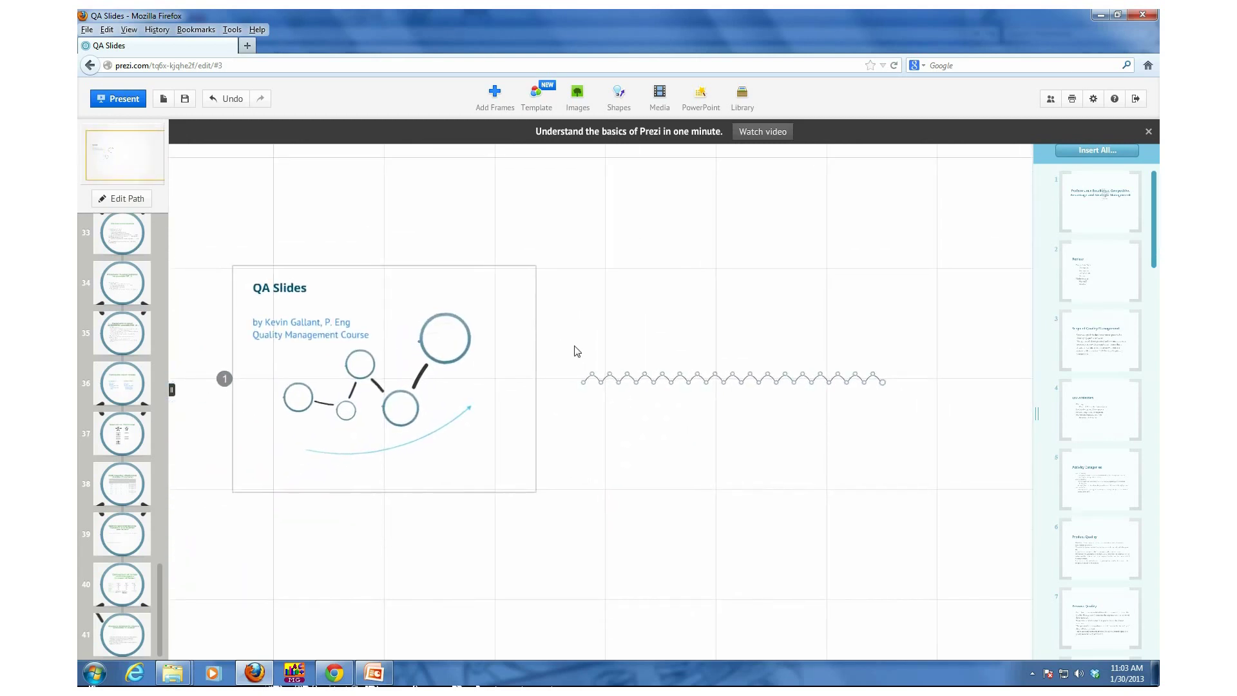
pyautogui.moveTo(571, 370); pyautogui.dragTo(906, 423)
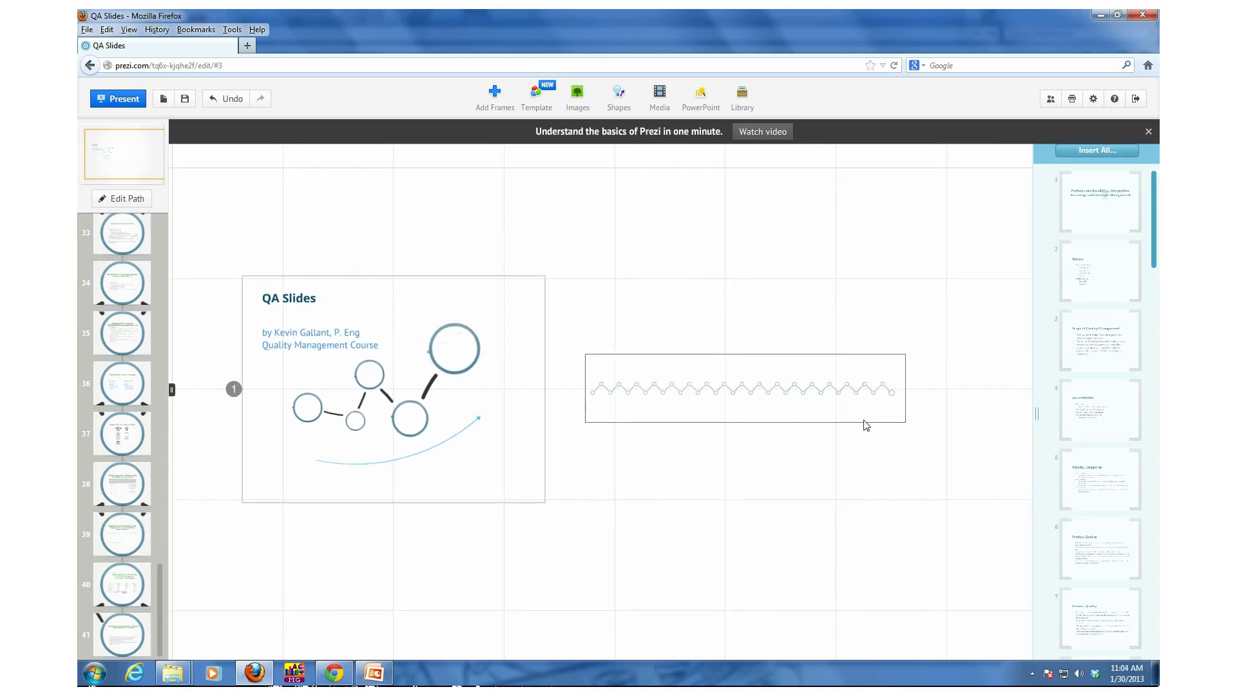
pyautogui.click(760, 396)
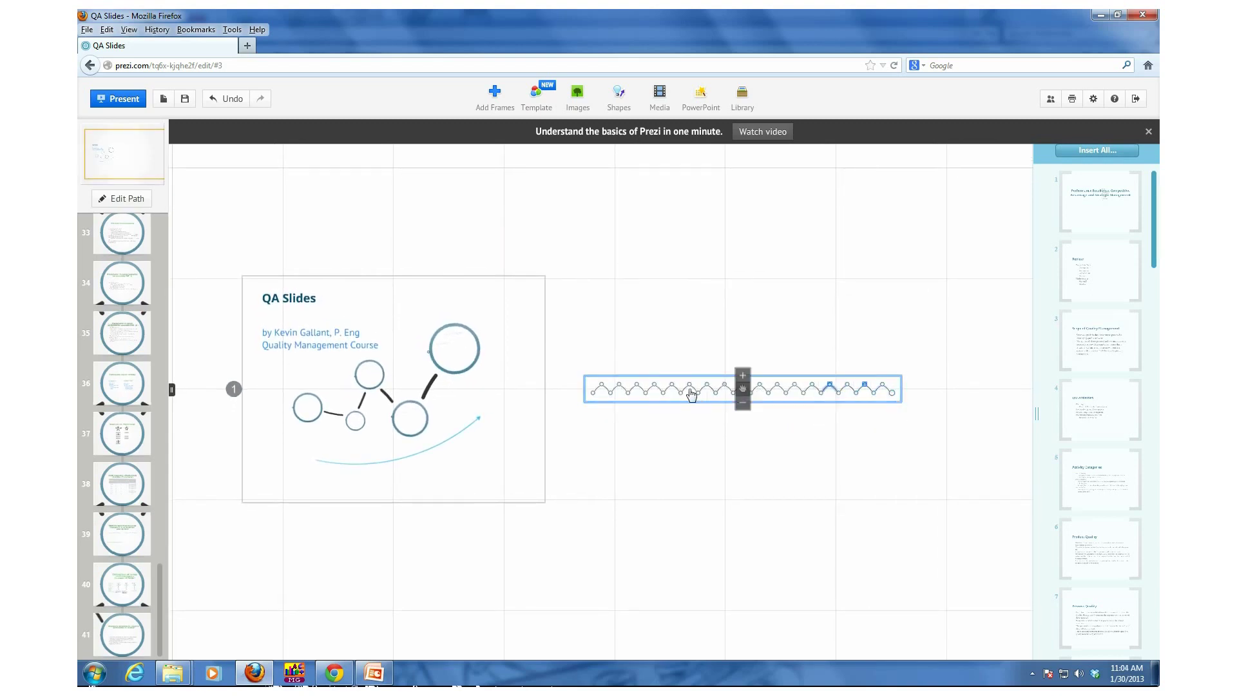
pyautogui.moveTo(685, 396); pyautogui.dragTo(395, 451)
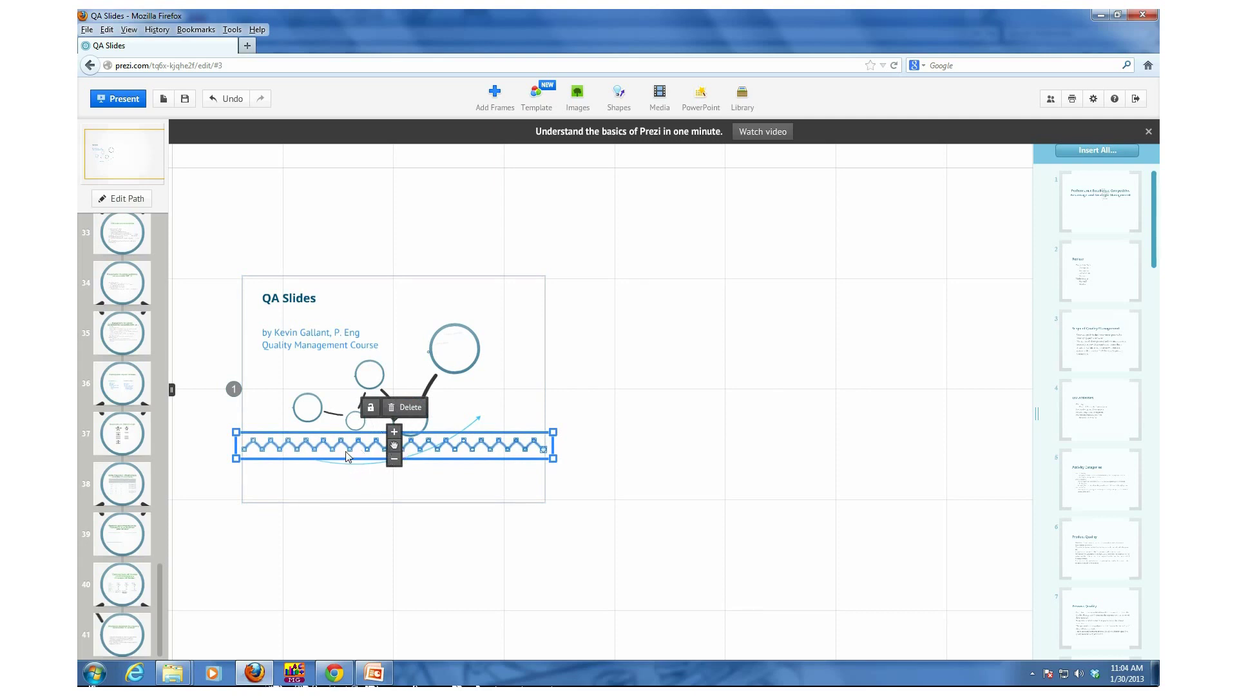
pyautogui.click(340, 469)
# Present from the title frame, advancing four times to the Performance Excellence circle
pyautogui.rightClick(575, 338)
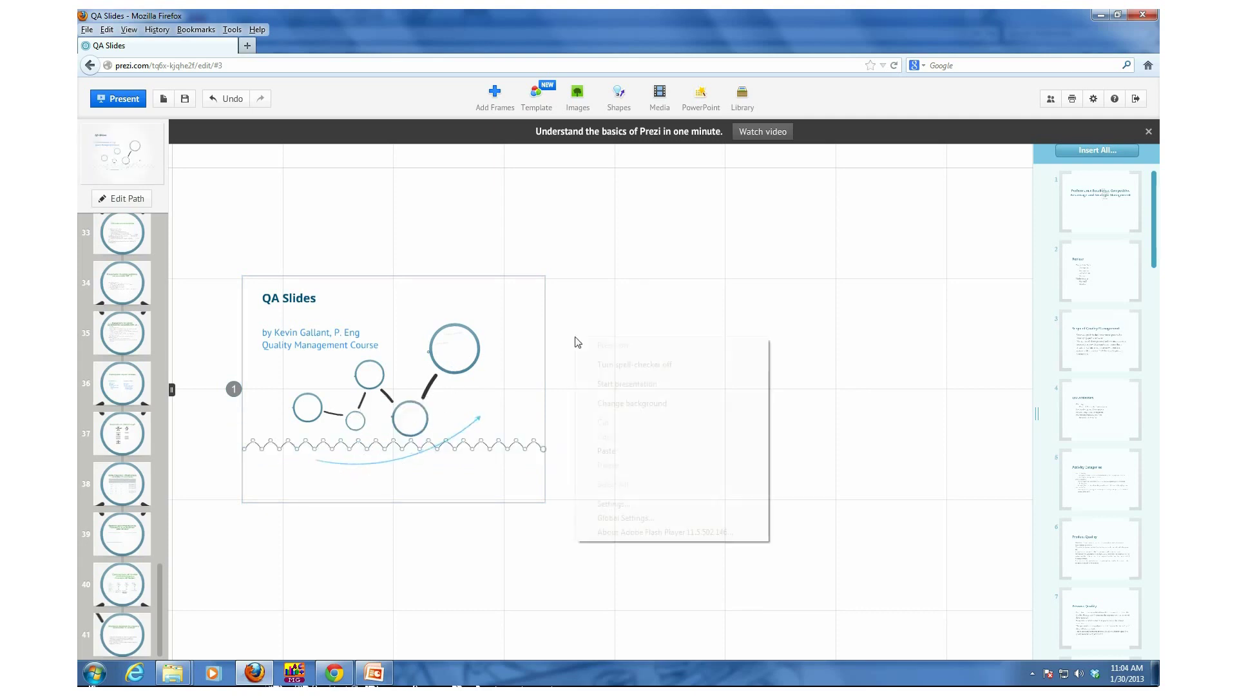
pyautogui.click(622, 385)
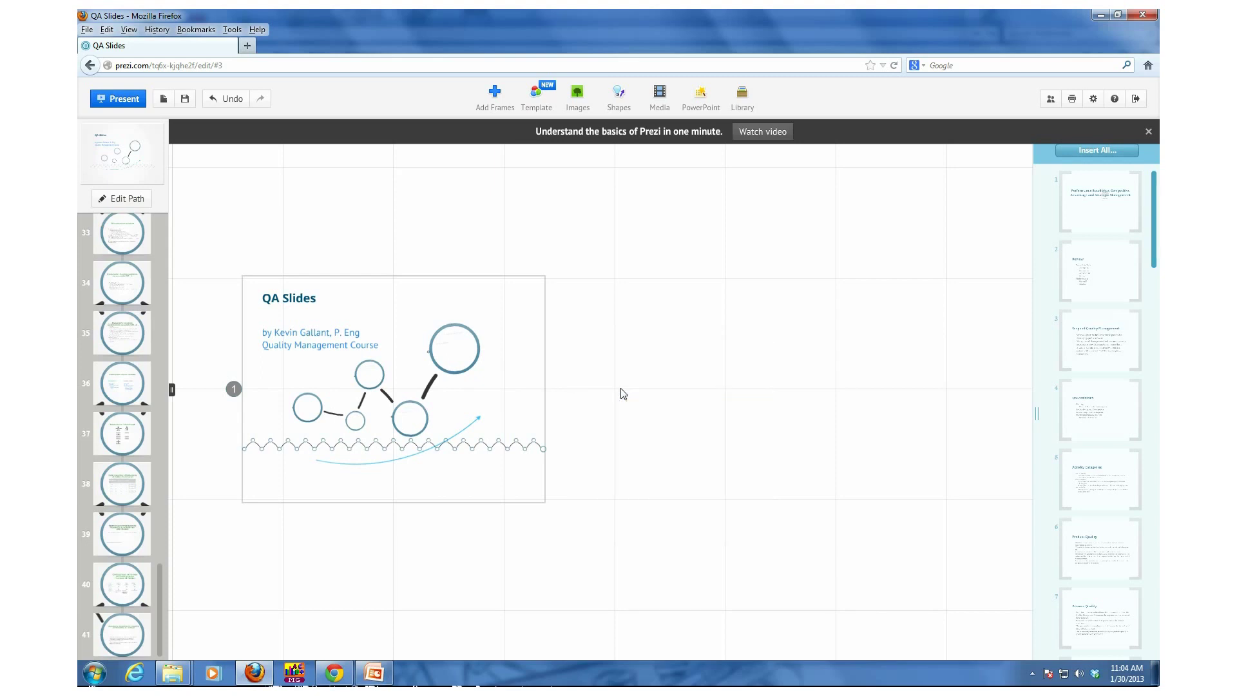
pyautogui.rightClick(499, 446)
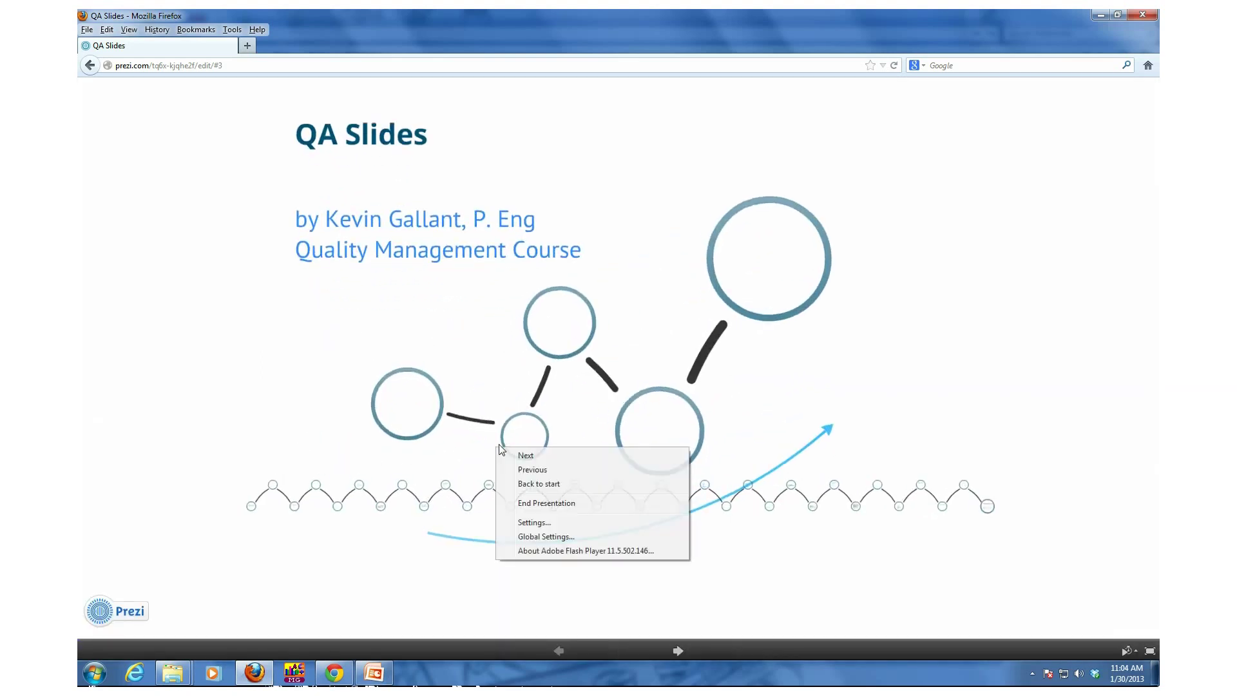
pyautogui.click(534, 458)
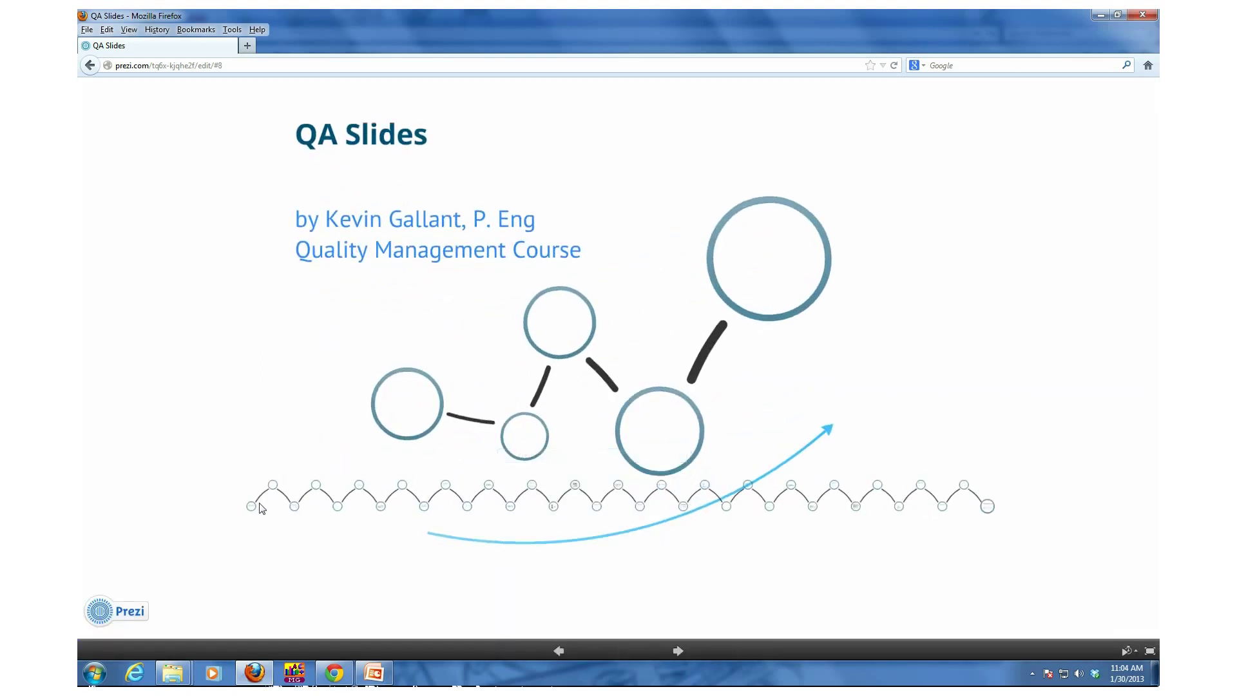
pyautogui.rightClick(660, 419)
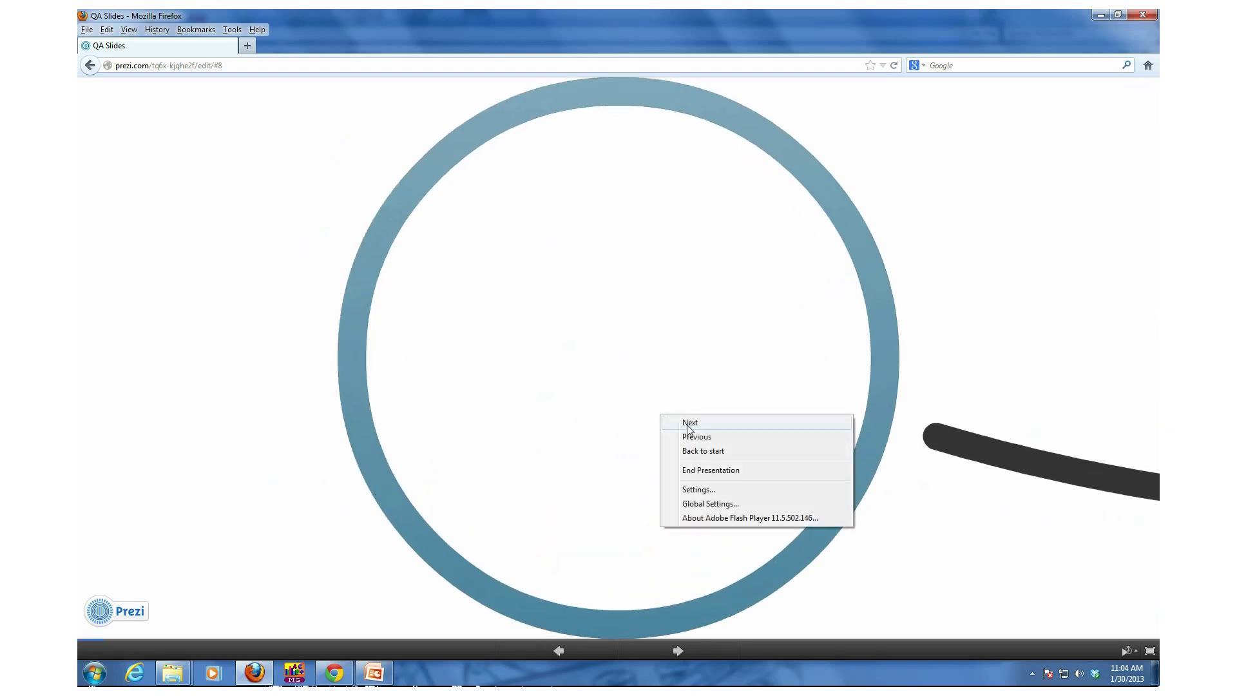
pyautogui.click(691, 426)
pyautogui.rightClick(690, 431)
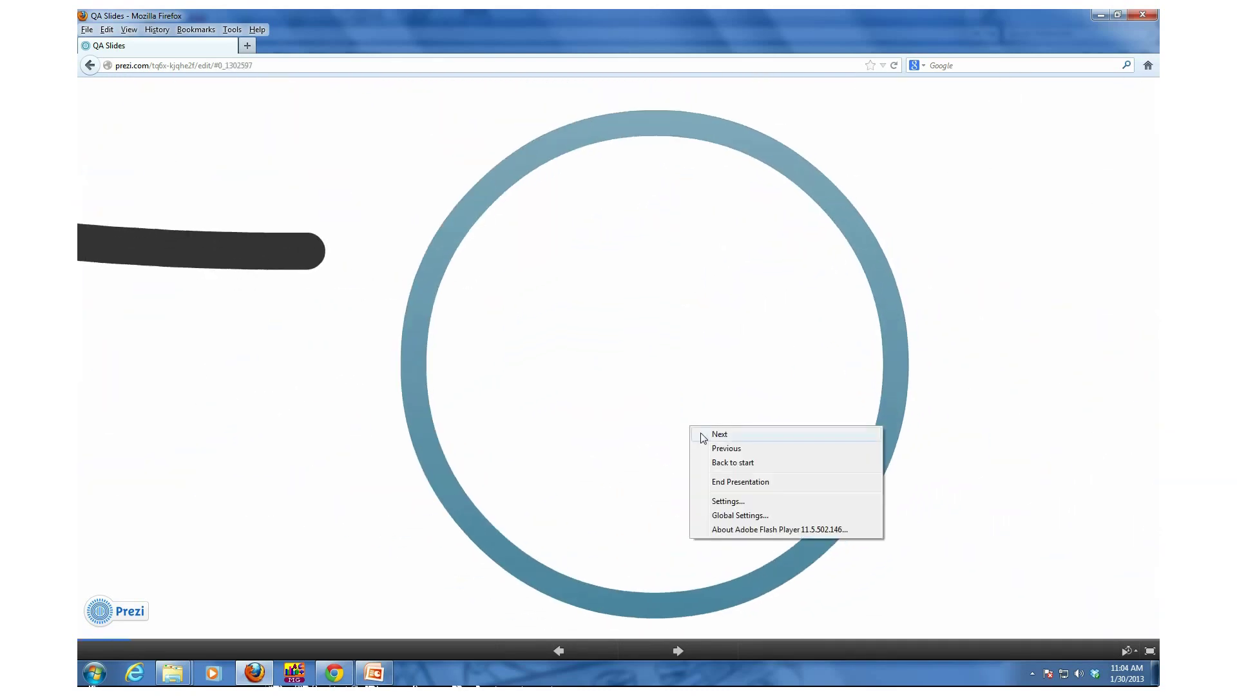
pyautogui.click(703, 437)
pyautogui.rightClick(699, 431)
pyautogui.click(705, 437)
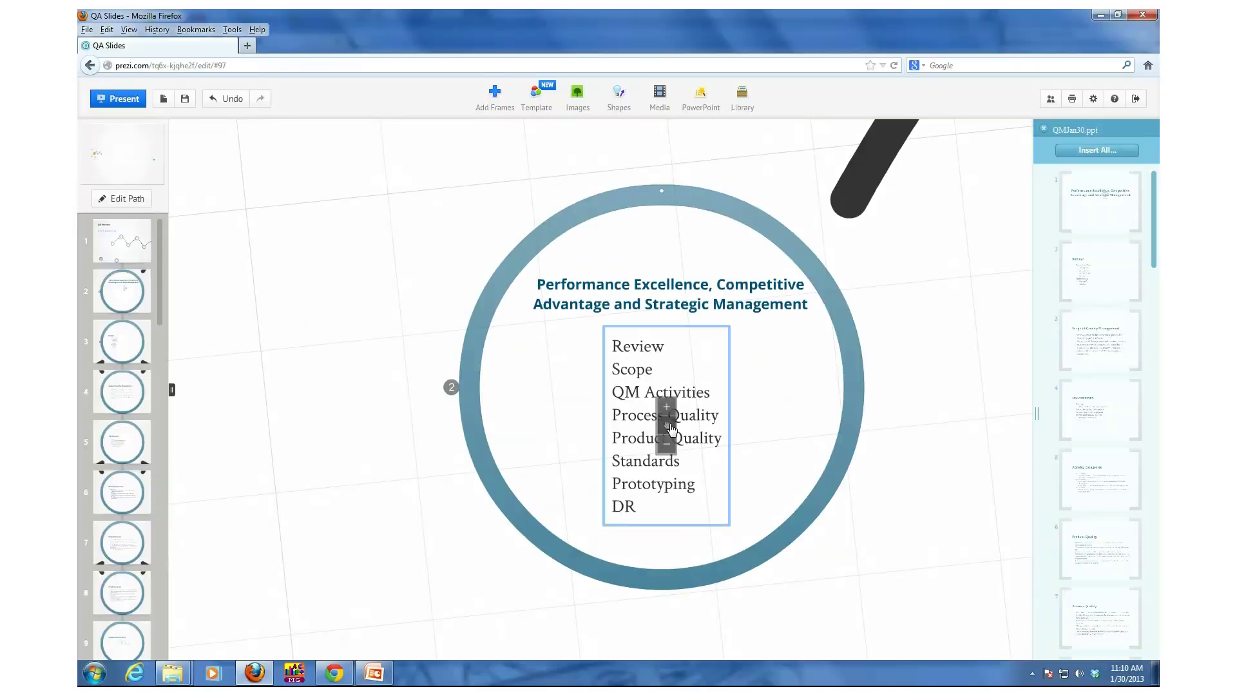
# Select and deselect the list text box, then present to the Performance Excellence circle
pyautogui.click(689, 425)
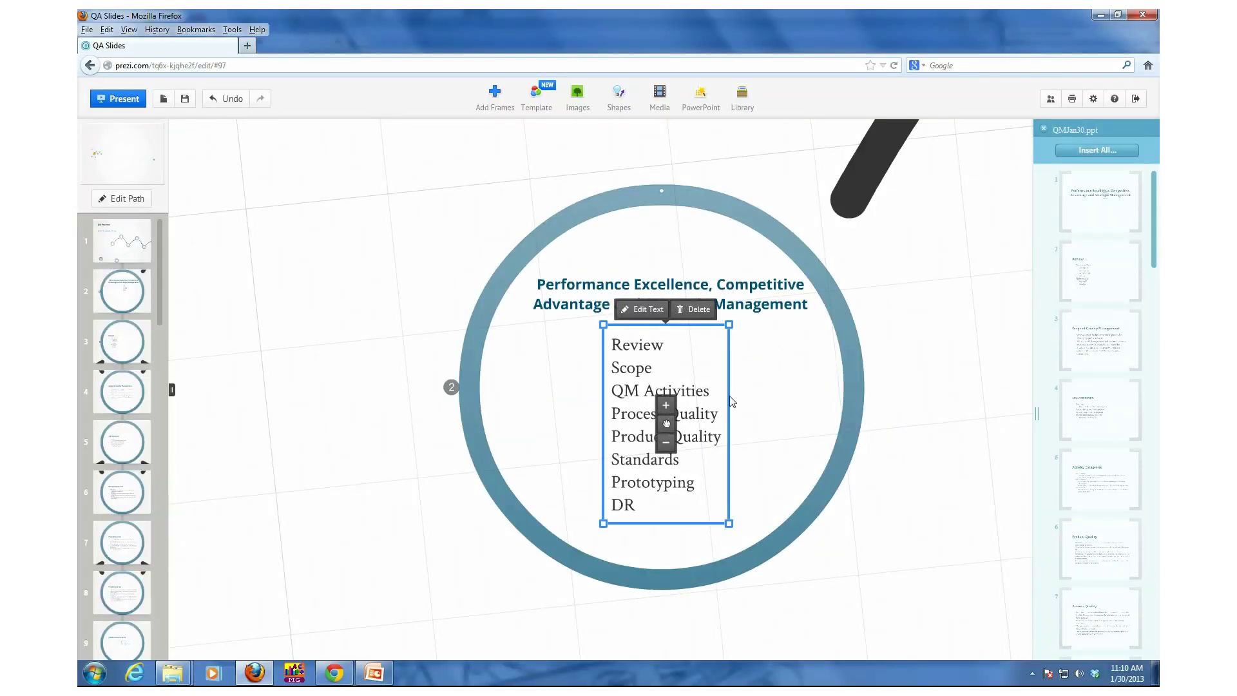
pyautogui.click(770, 372)
pyautogui.rightClick(765, 354)
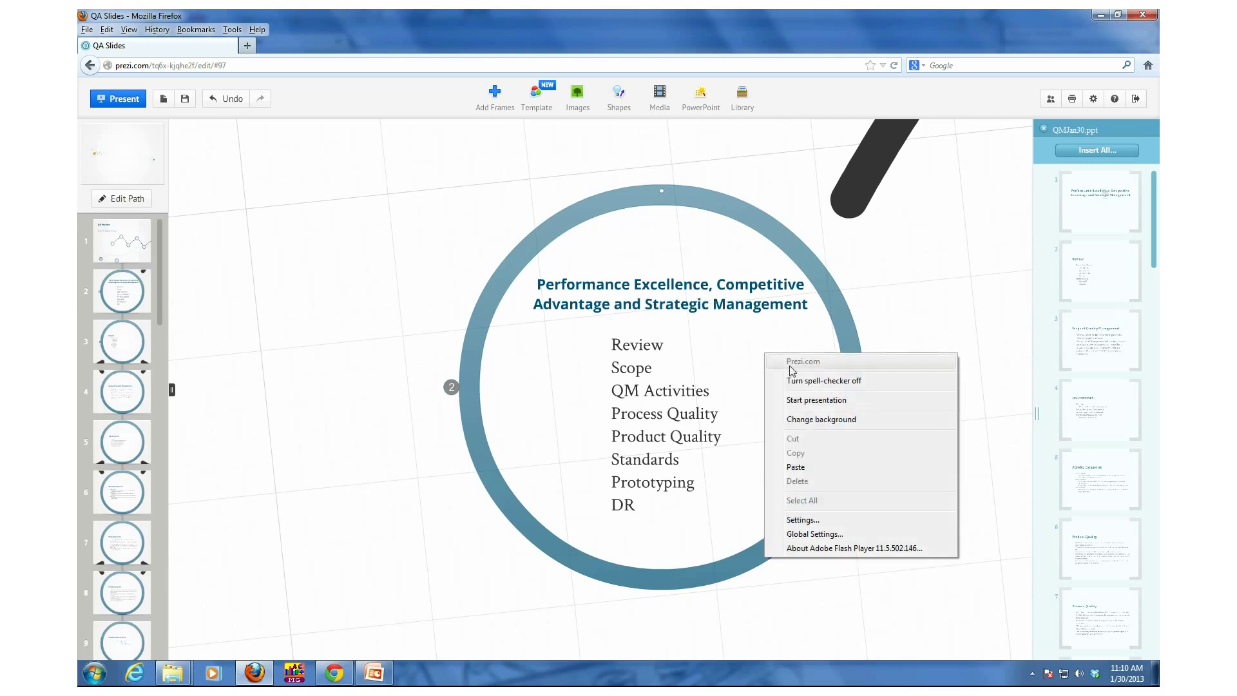
pyautogui.click(811, 401)
pyautogui.rightClick(721, 377)
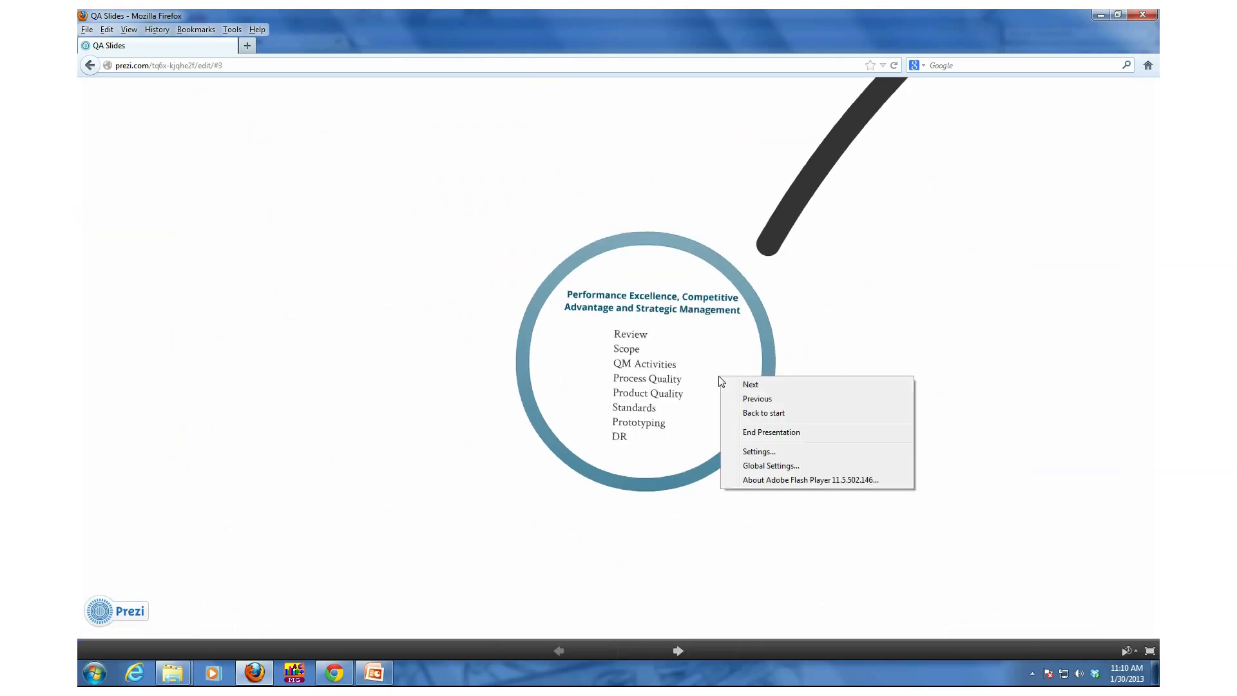
pyautogui.click(752, 387)
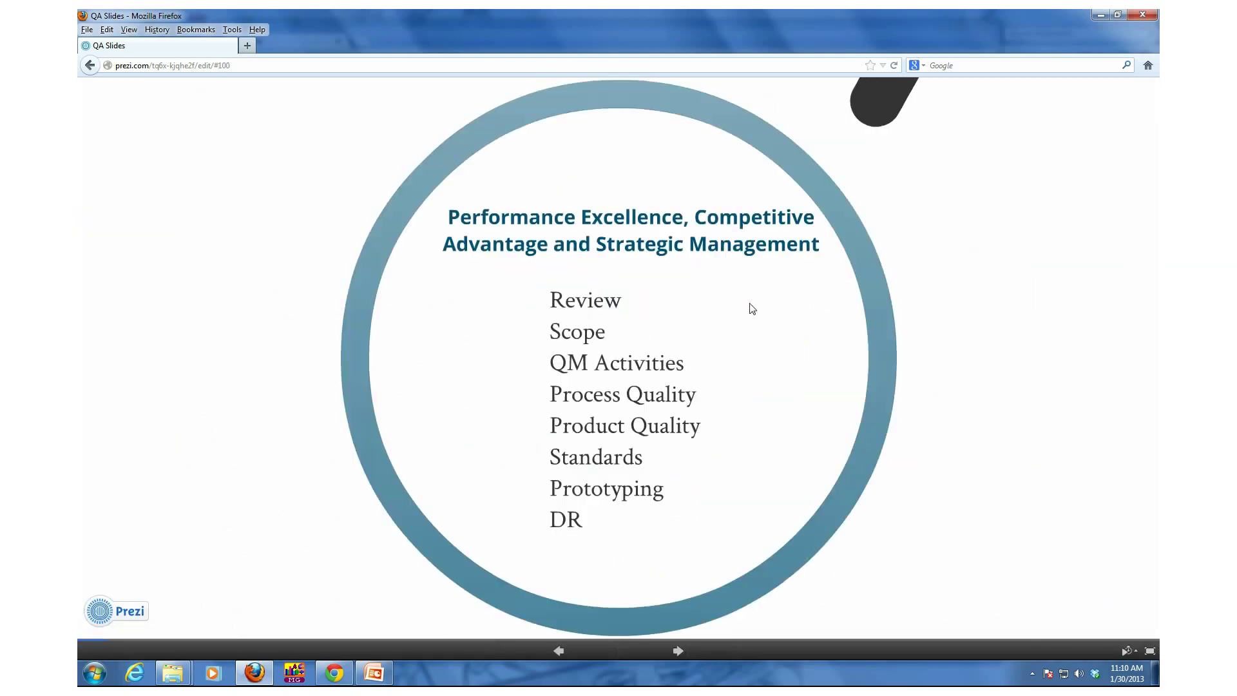
# Advance into the Review list, exit the presentation and zoom out to the Review circle
pyautogui.rightClick(758, 296)
pyautogui.click(783, 304)
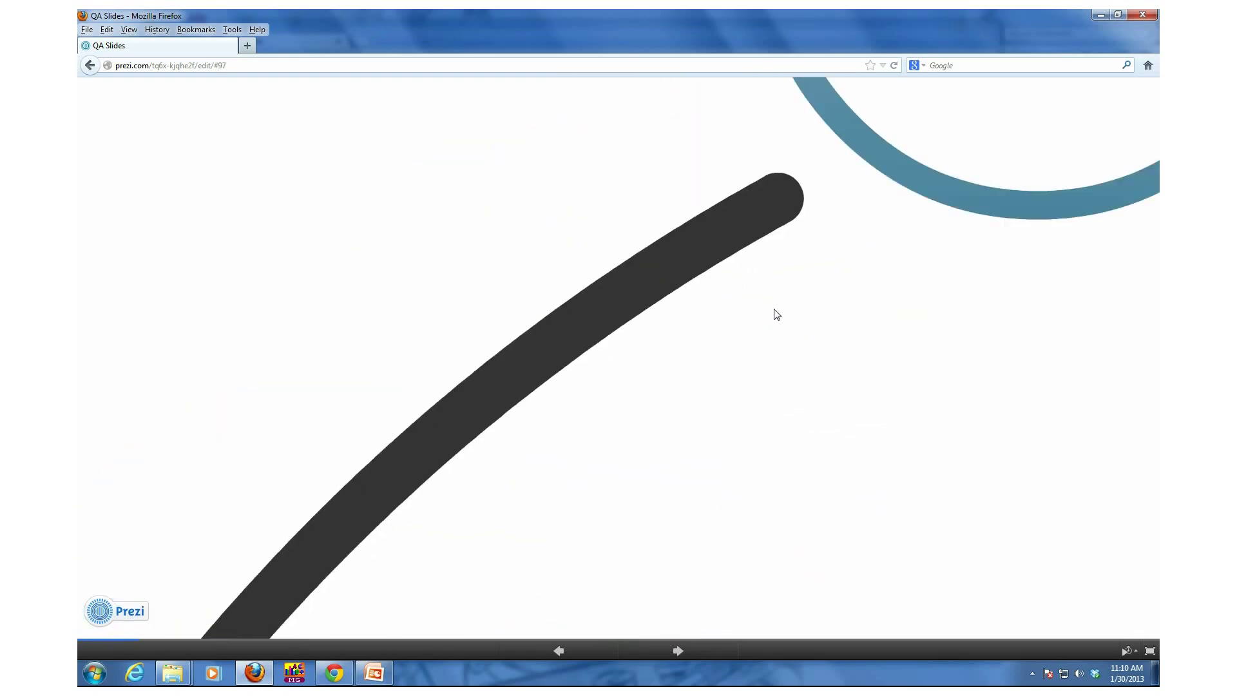
pyautogui.click(524, 369)
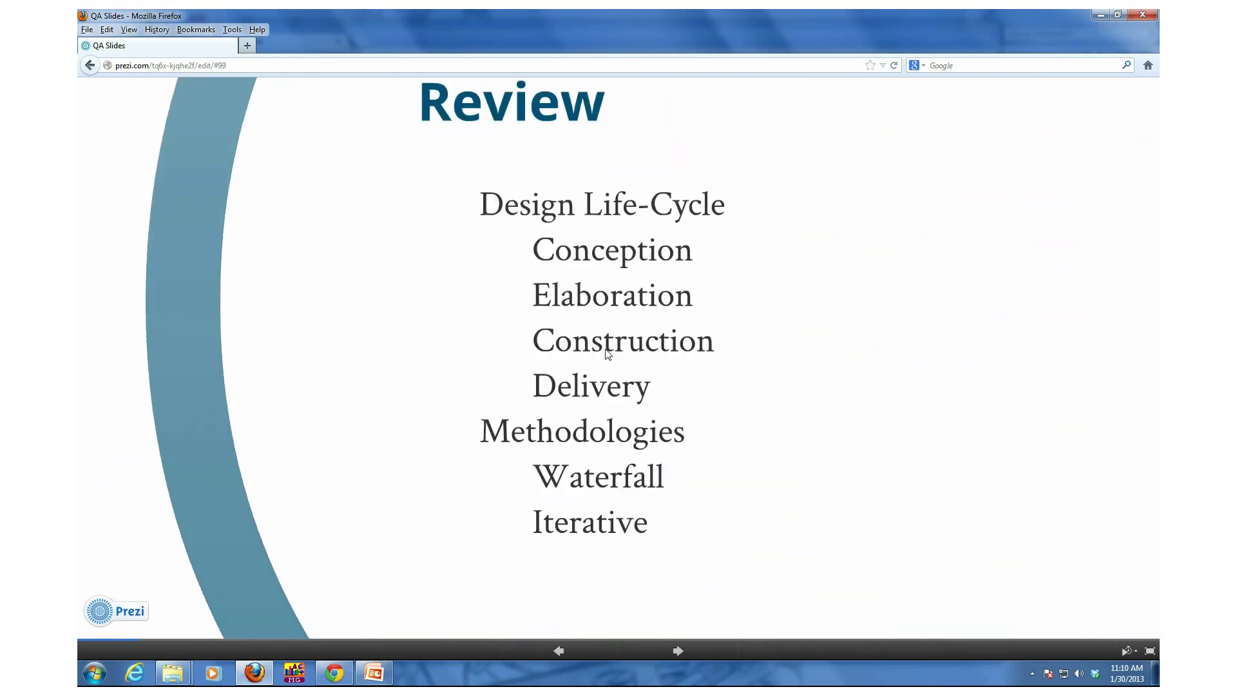
pyautogui.press('Escape')
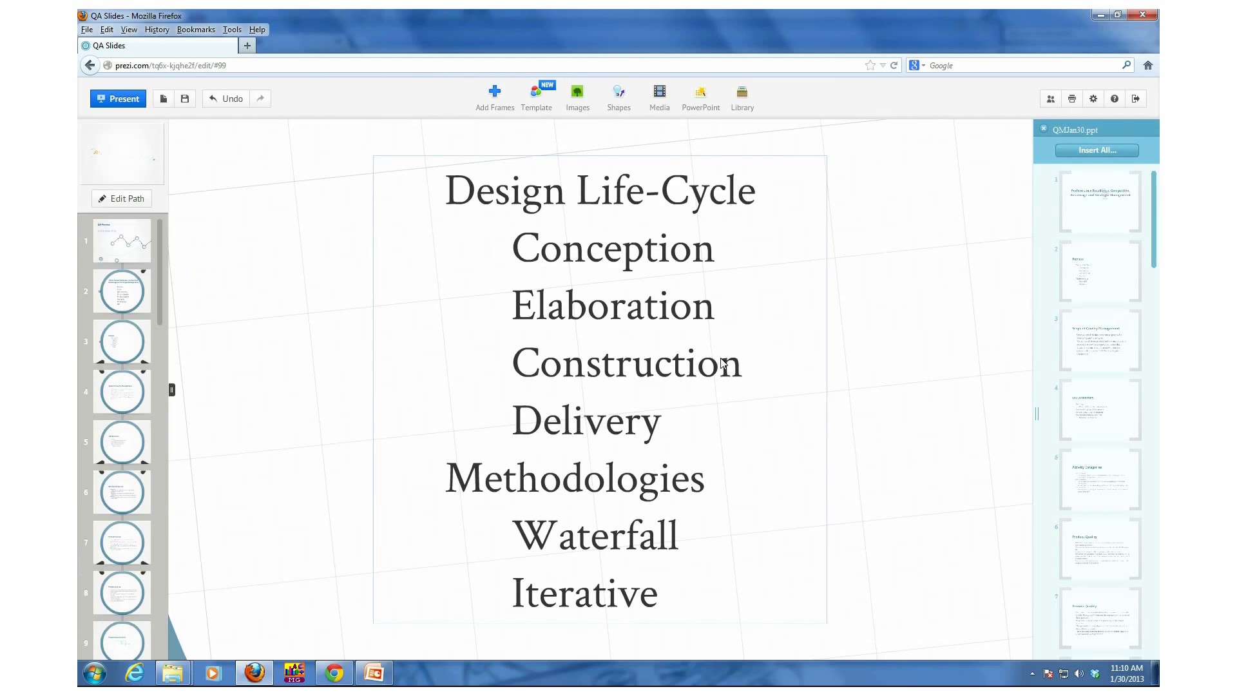
pyautogui.scroll(-3, 722, 358)
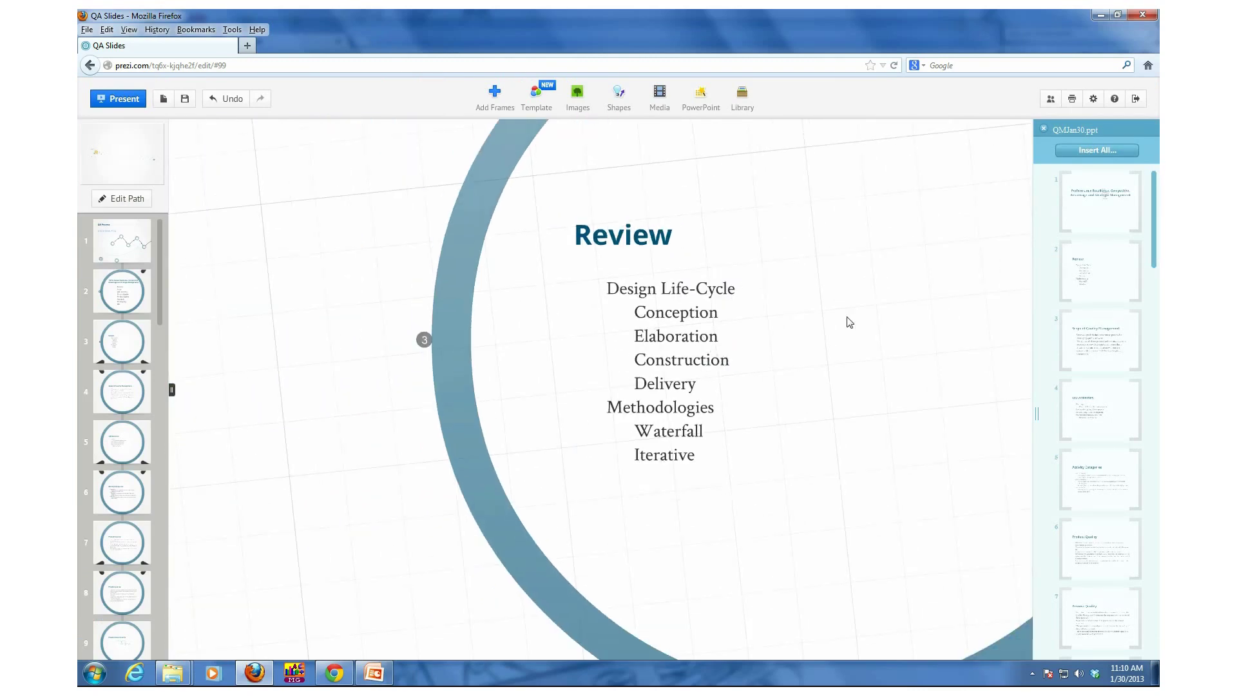
pyautogui.scroll(-3, 845, 319)
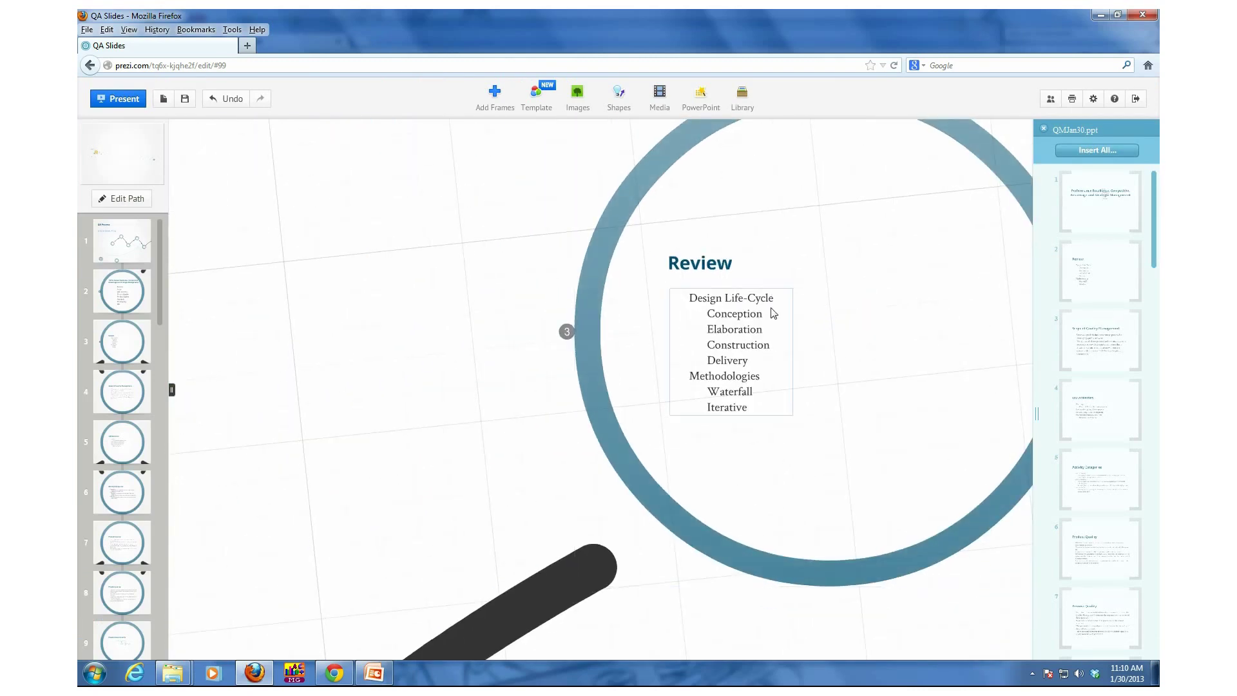
pyautogui.rightClick(811, 339)
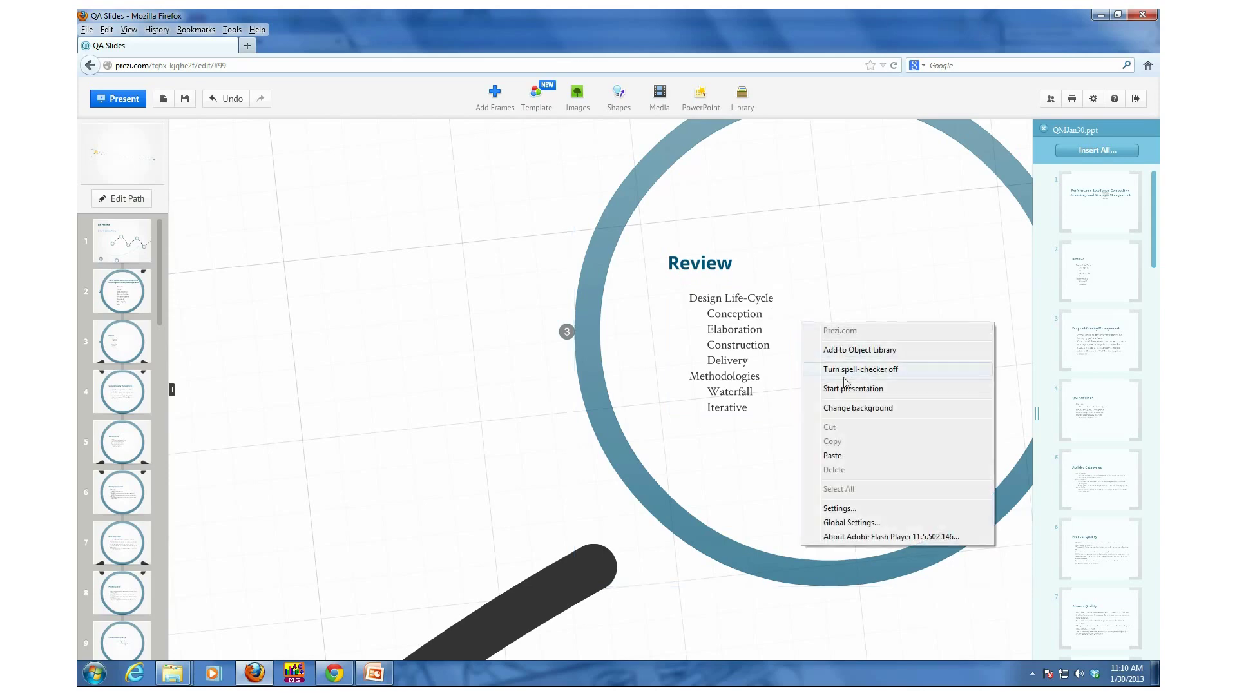
pyautogui.click(577, 103)
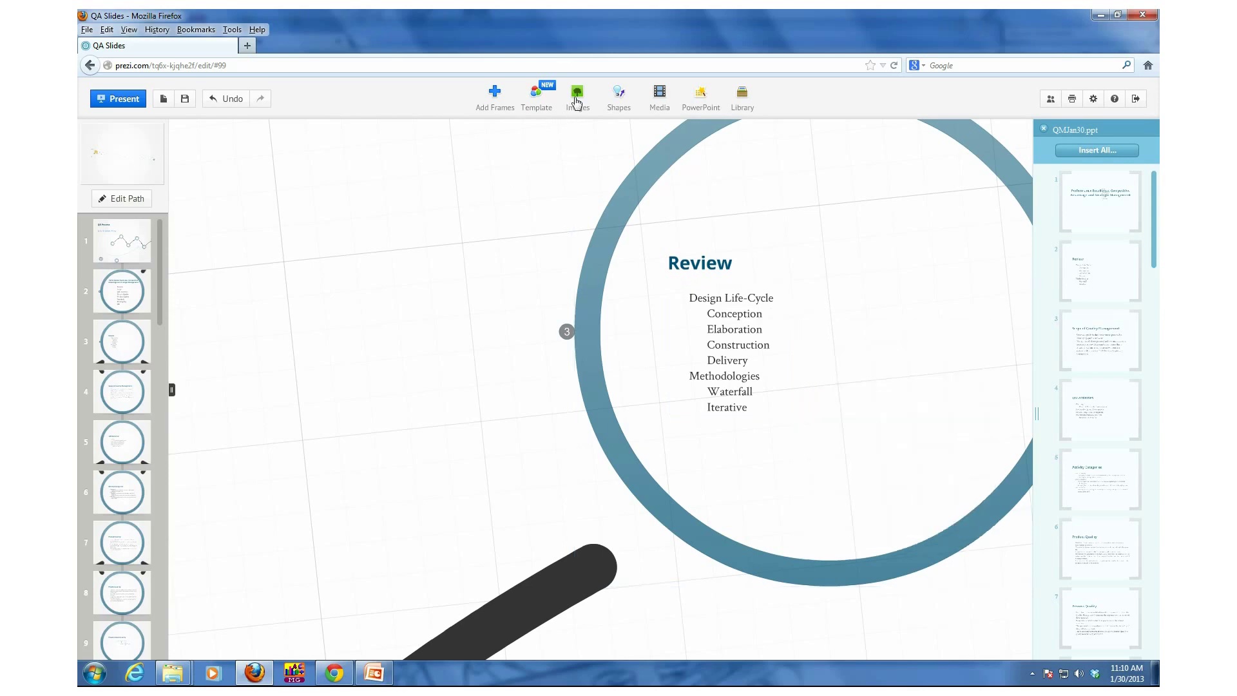
# Cancel inserting an image from file and bring up the PowerPoint Spiral Model slide
pyautogui.click(577, 103)
pyautogui.click(577, 104)
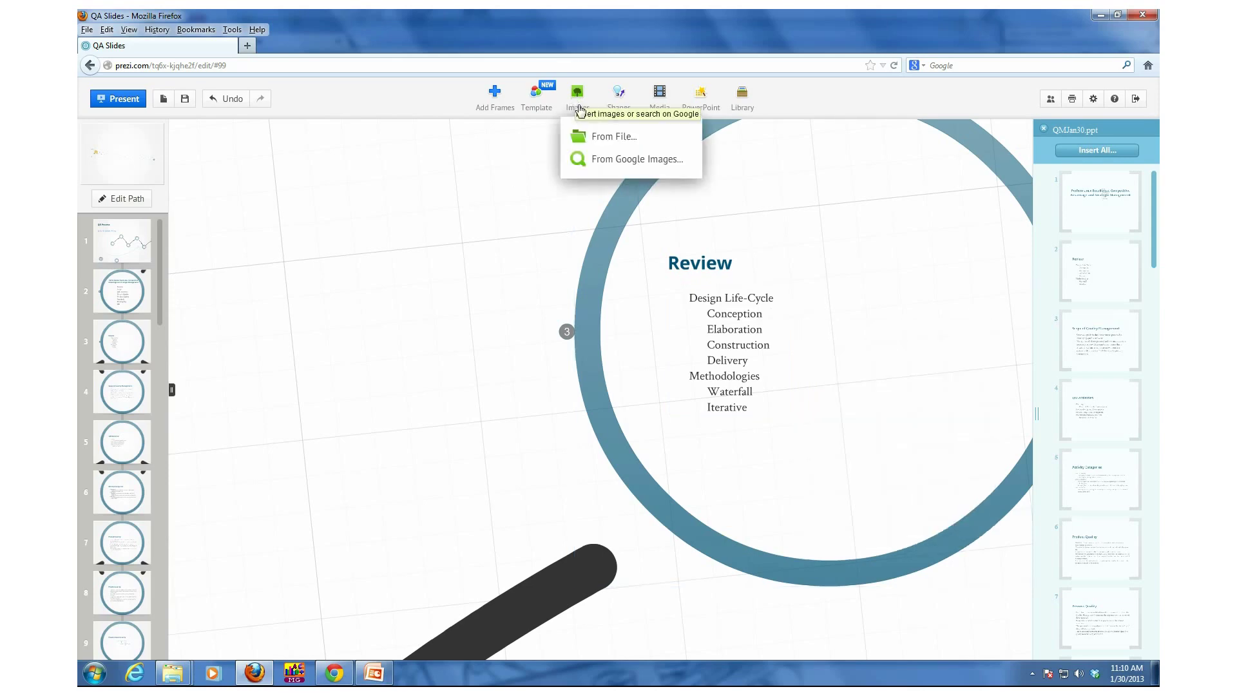
pyautogui.click(598, 136)
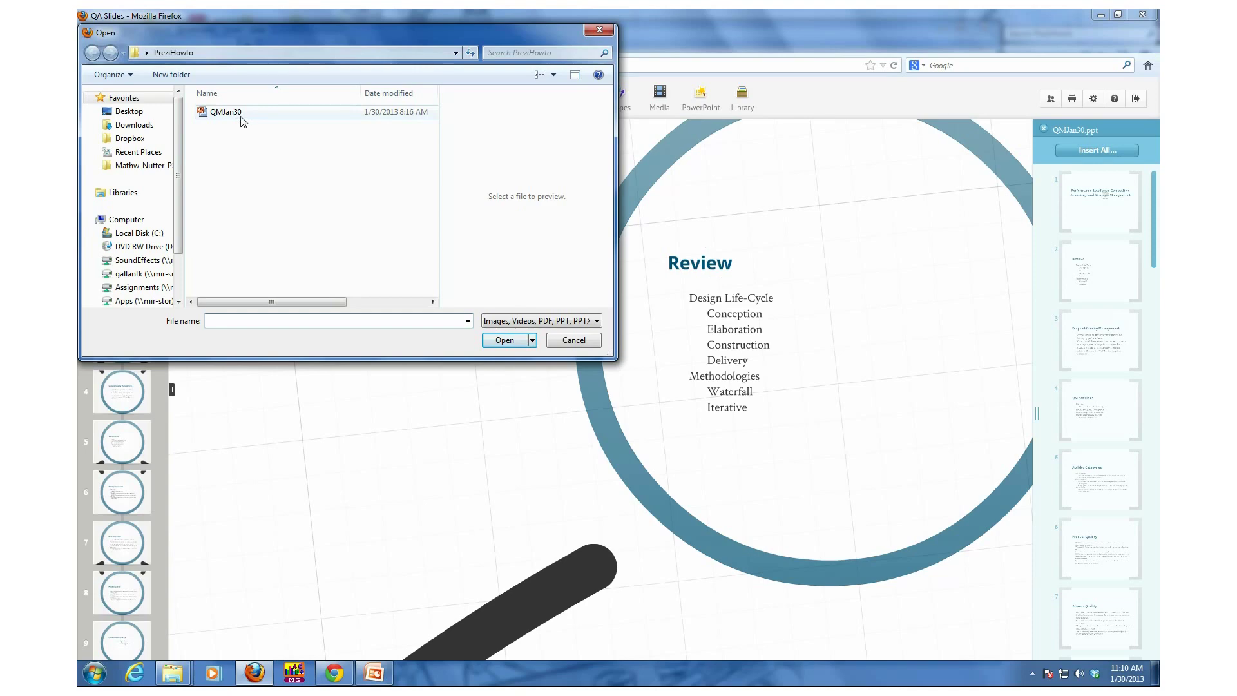
pyautogui.click(574, 340)
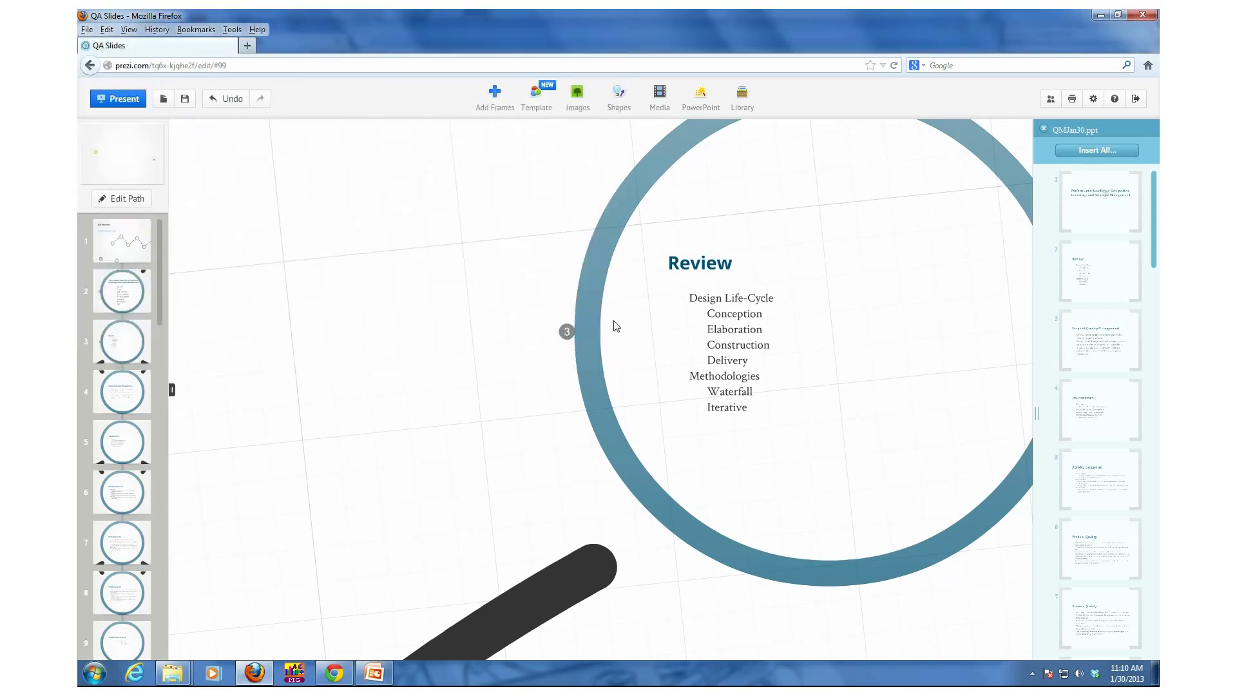
pyautogui.click(376, 674)
# Save the Spiral Model picture as spiral in Desktop\PreziHowto, then close PowerPoint
pyautogui.rightClick(578, 324)
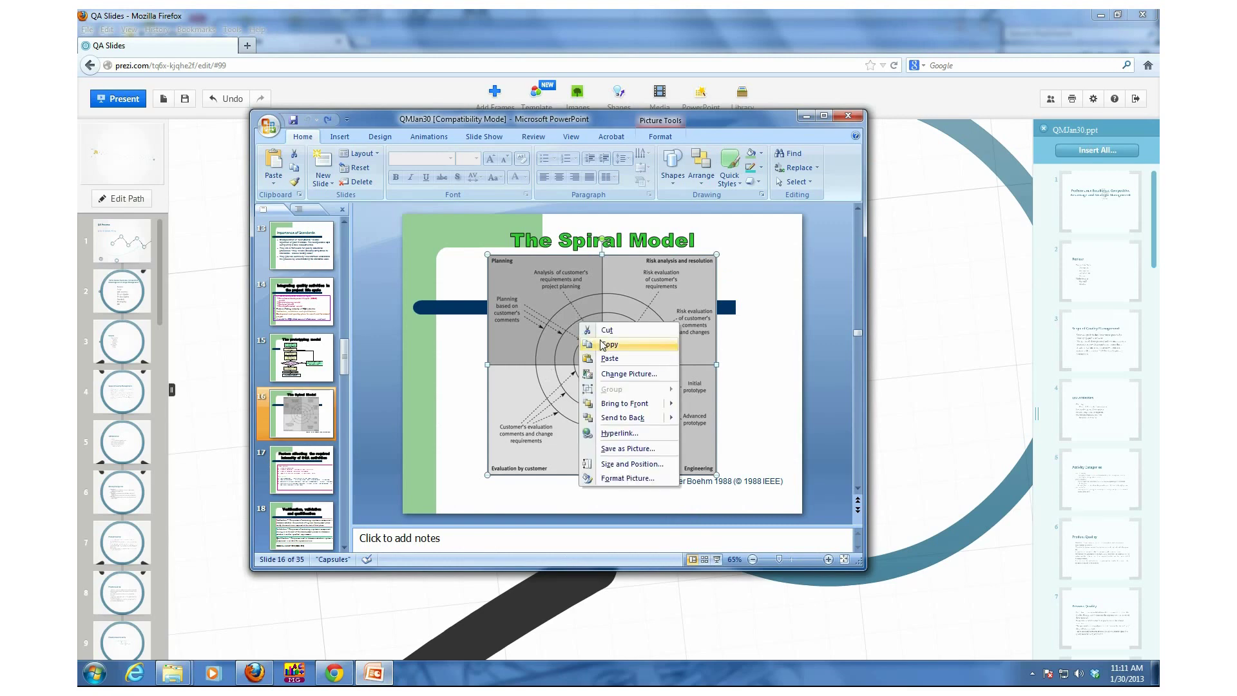
pyautogui.click(620, 449)
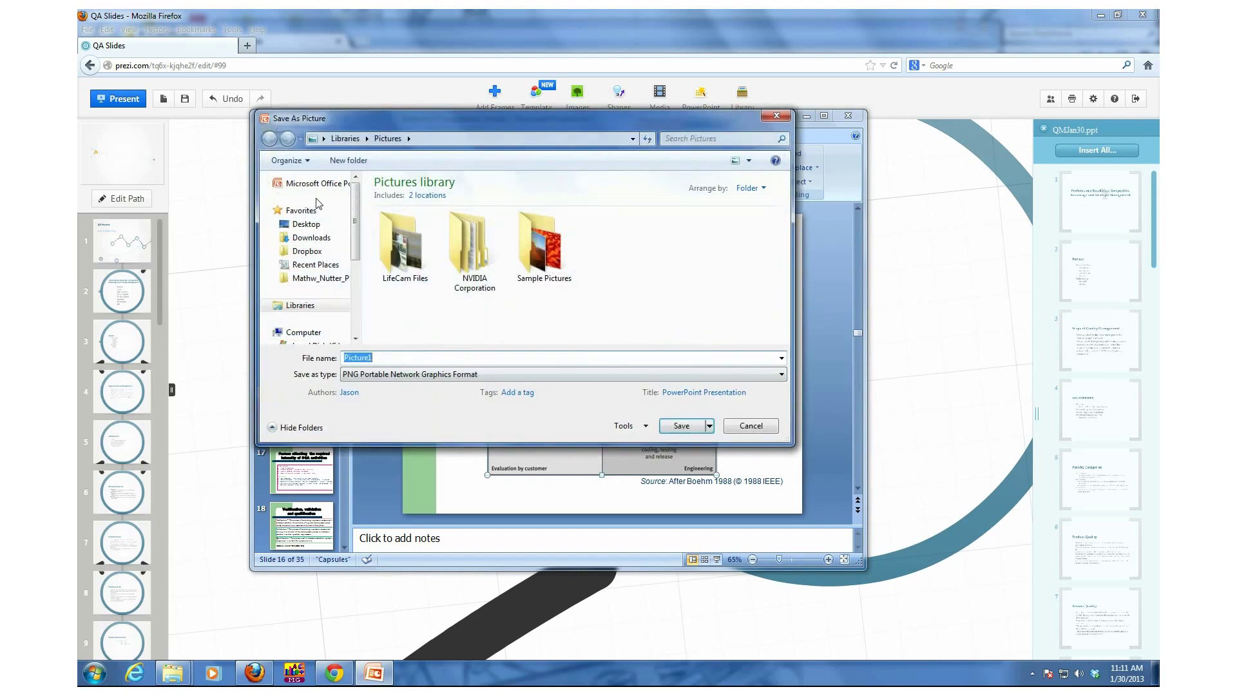
pyautogui.click(306, 225)
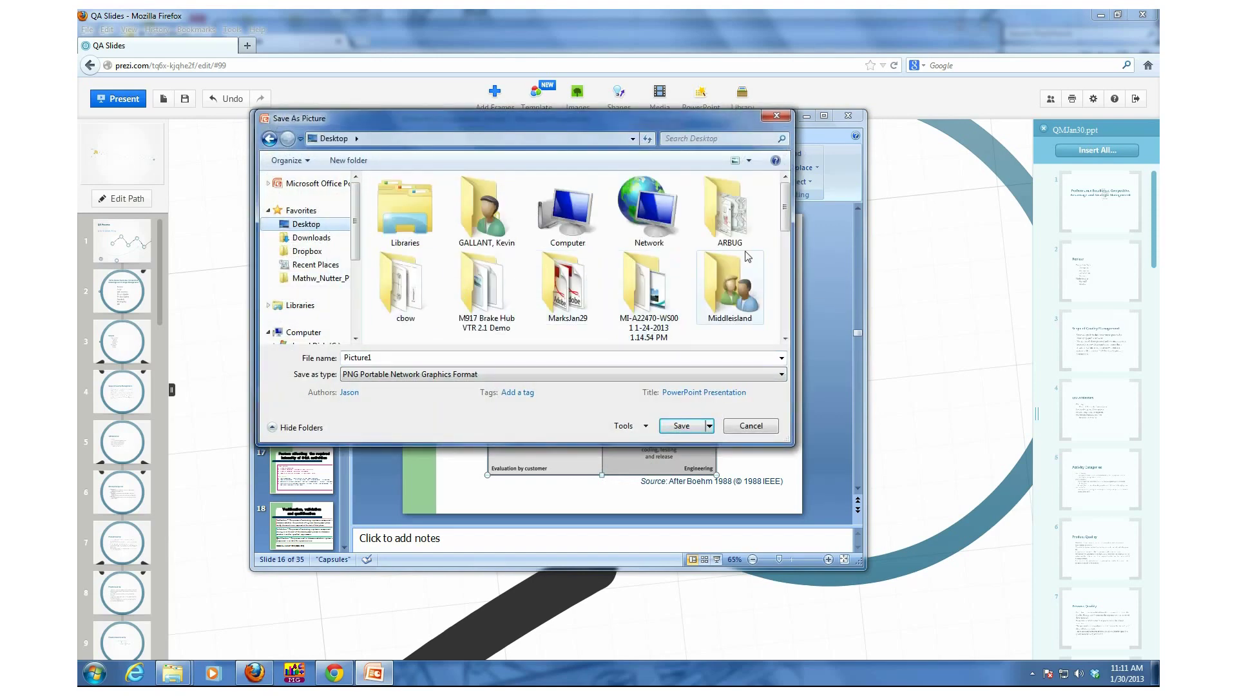
pyautogui.moveTo(785, 226); pyautogui.dragTo(790, 274)
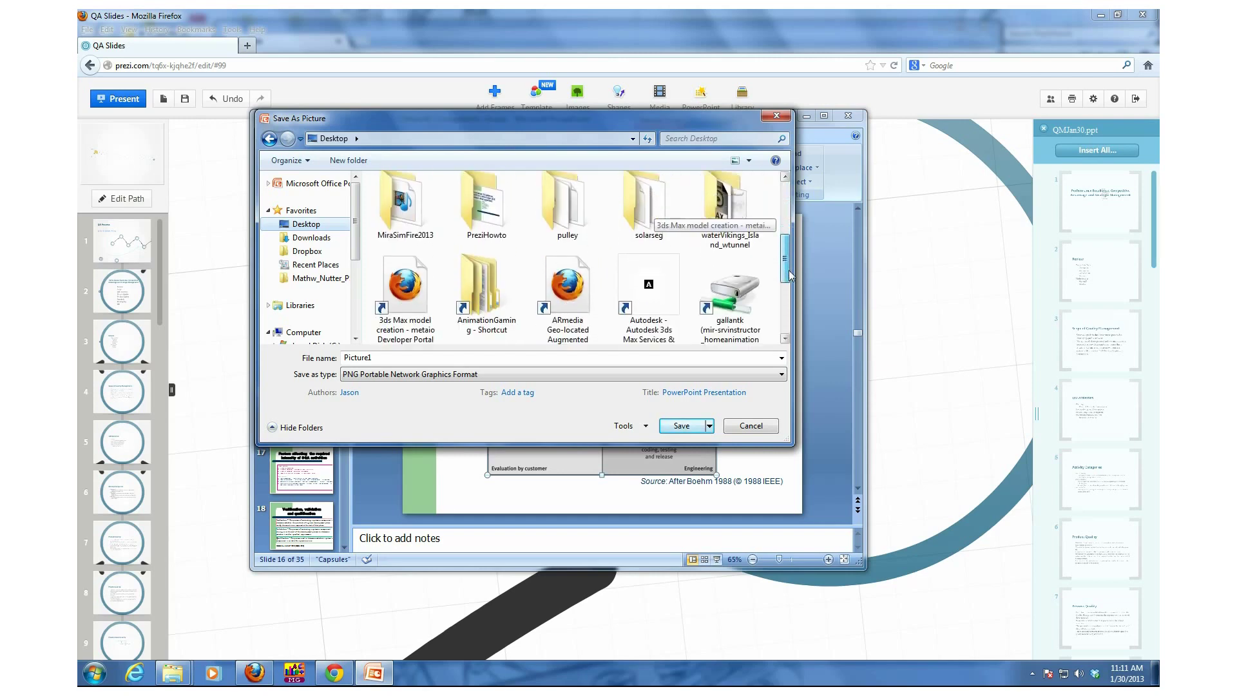
pyautogui.doubleClick(484, 211)
pyautogui.doubleClick(399, 359)
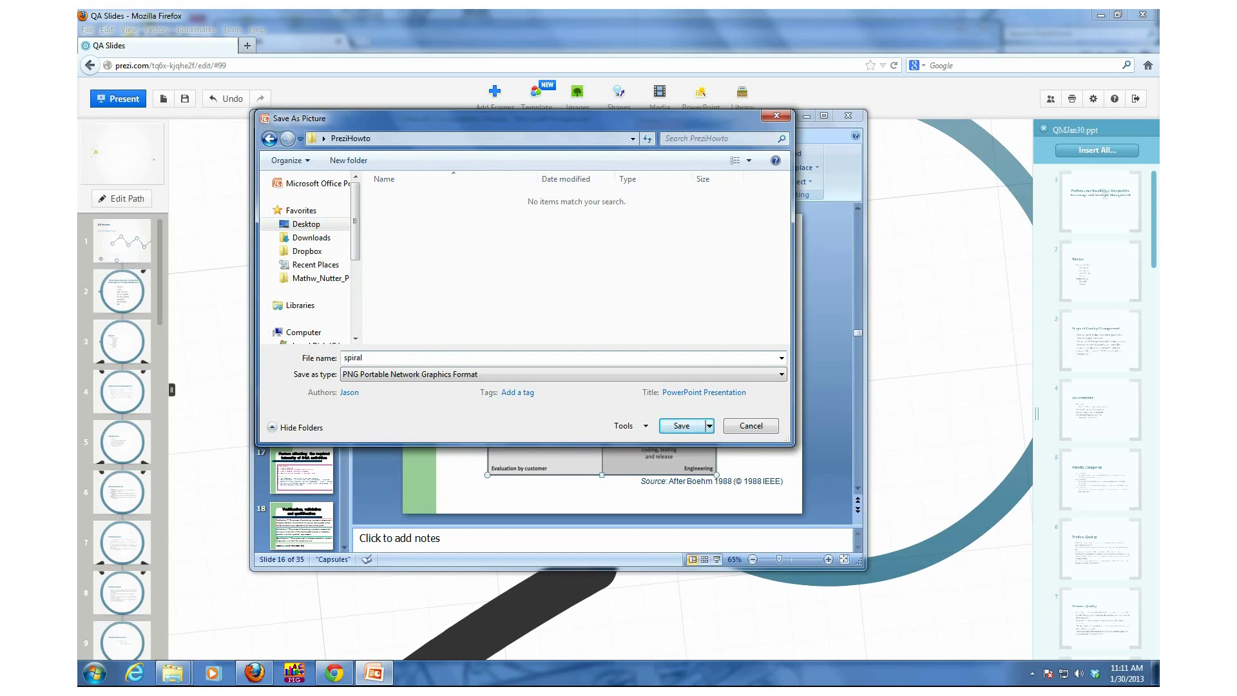
pyautogui.press('Return')
pyautogui.click(847, 117)
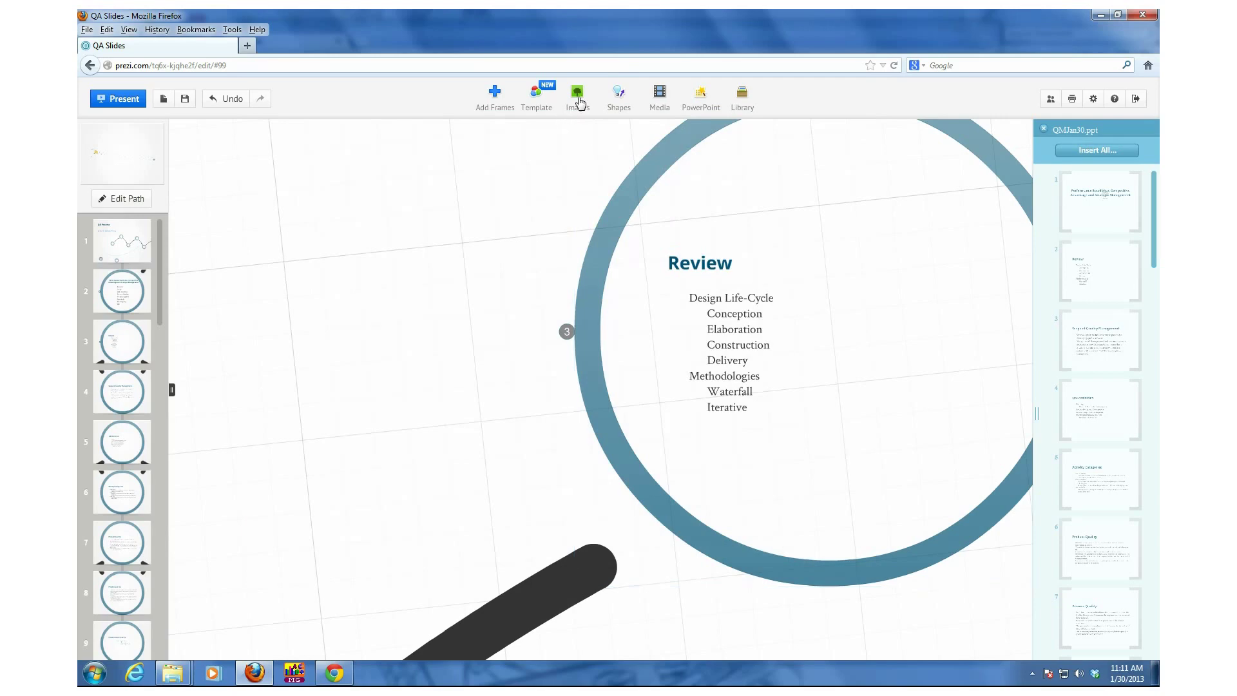
# Insert spiral.png and place it in the Review frame beside the list
pyautogui.click(579, 102)
pyautogui.click(598, 134)
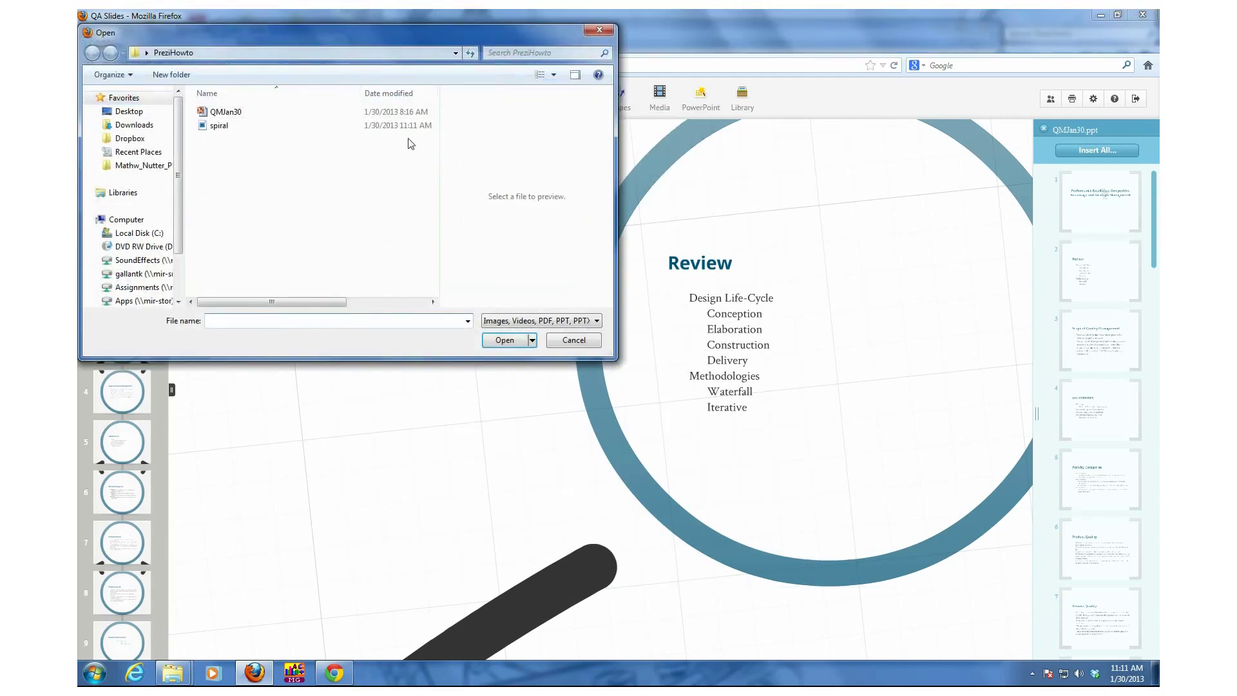
pyautogui.doubleClick(390, 125)
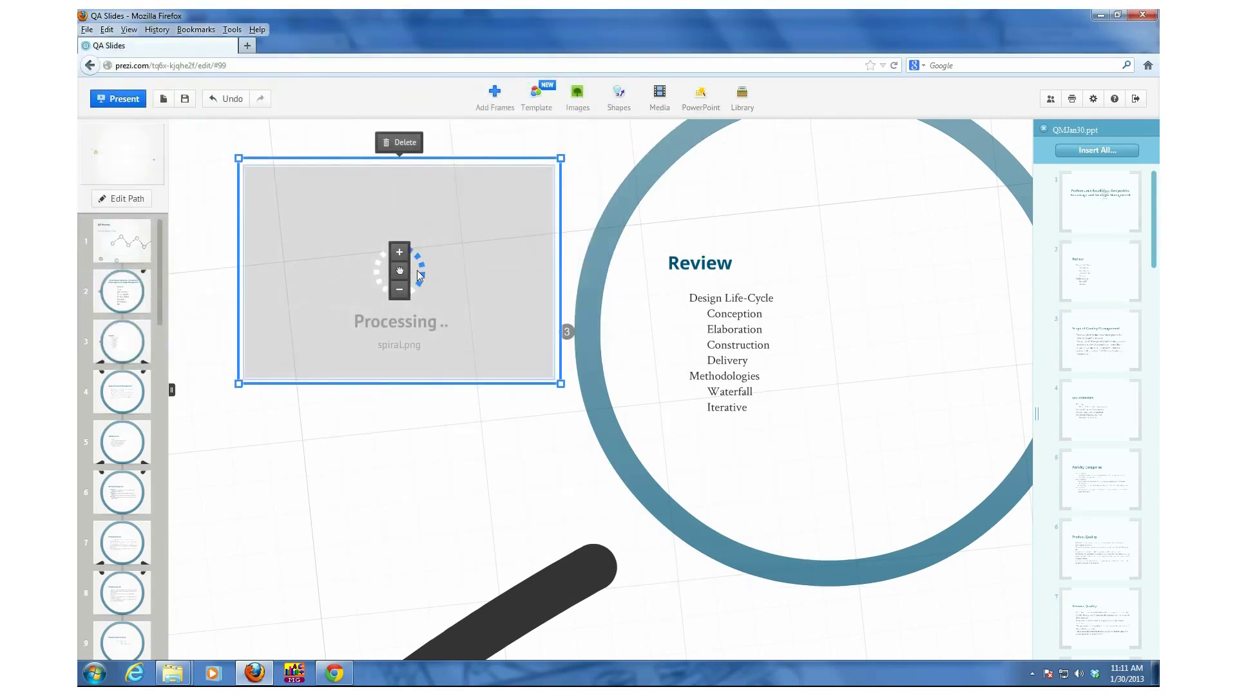
pyautogui.moveTo(400, 271); pyautogui.dragTo(904, 331)
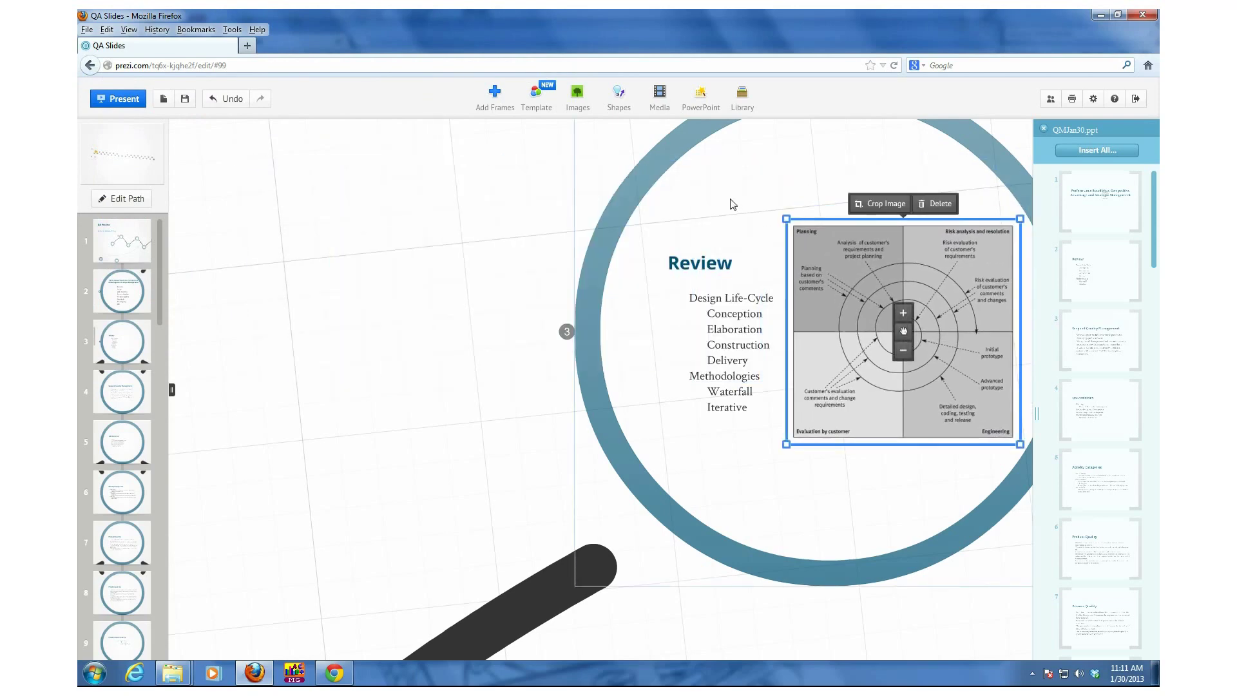
# Circle the 'Design Life-Cycle' line with a cyan highlighter stroke
pyautogui.click(617, 104)
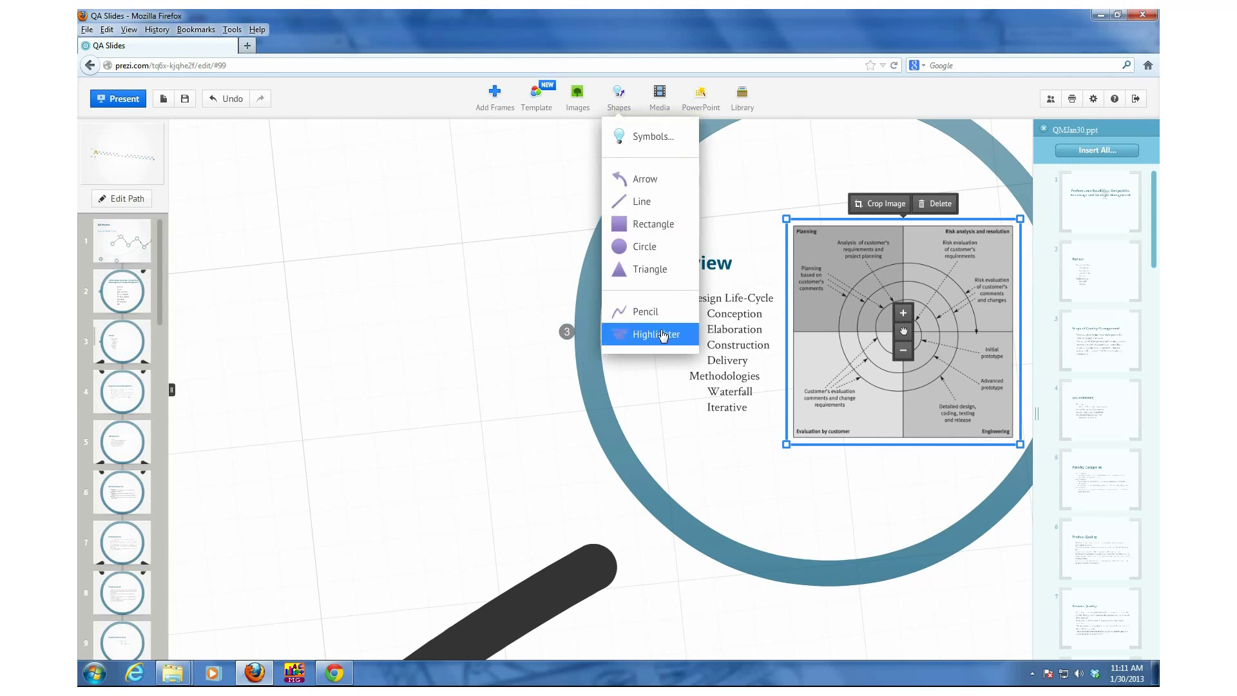
pyautogui.click(680, 311)
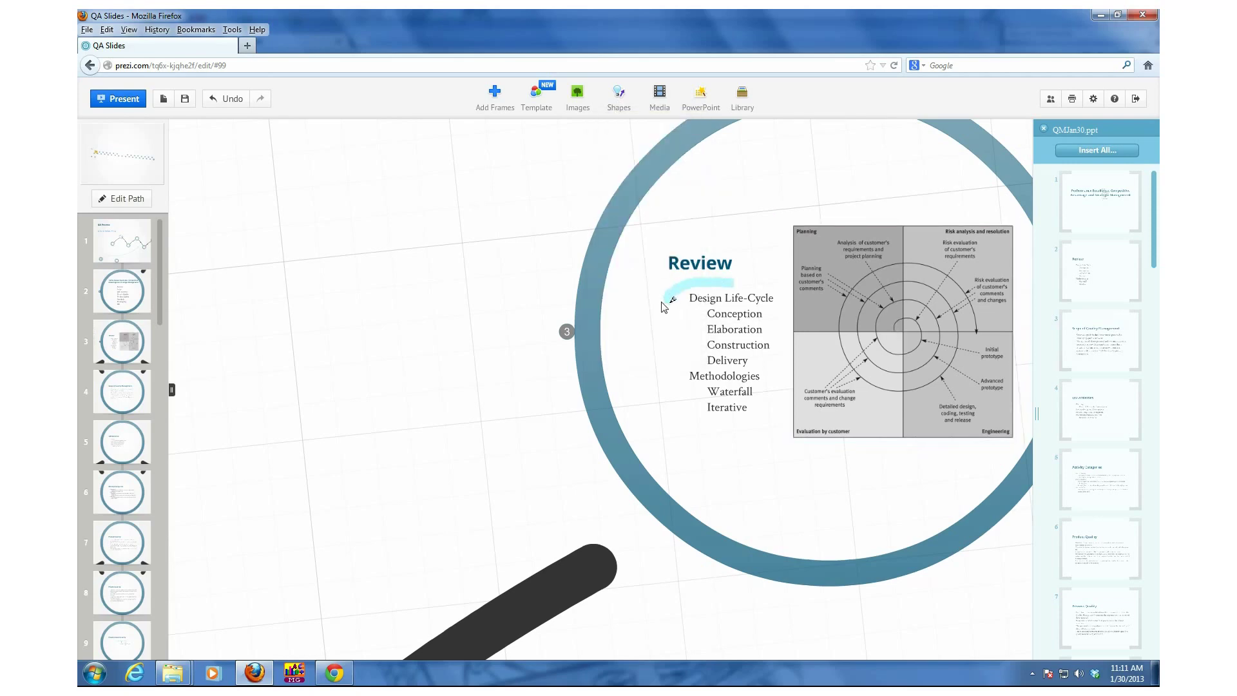
pyautogui.moveTo(777, 290); pyautogui.dragTo(707, 281)
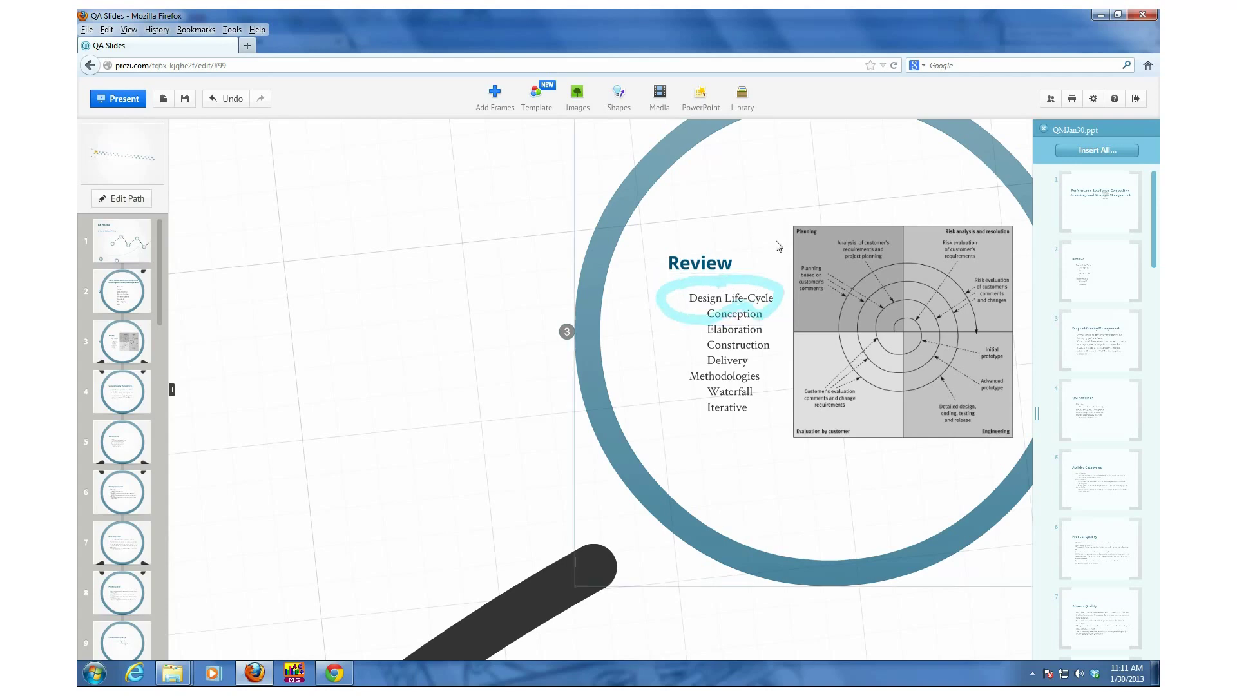
# Start presenting the prezi from the canvas right-click menu
pyautogui.rightClick(762, 199)
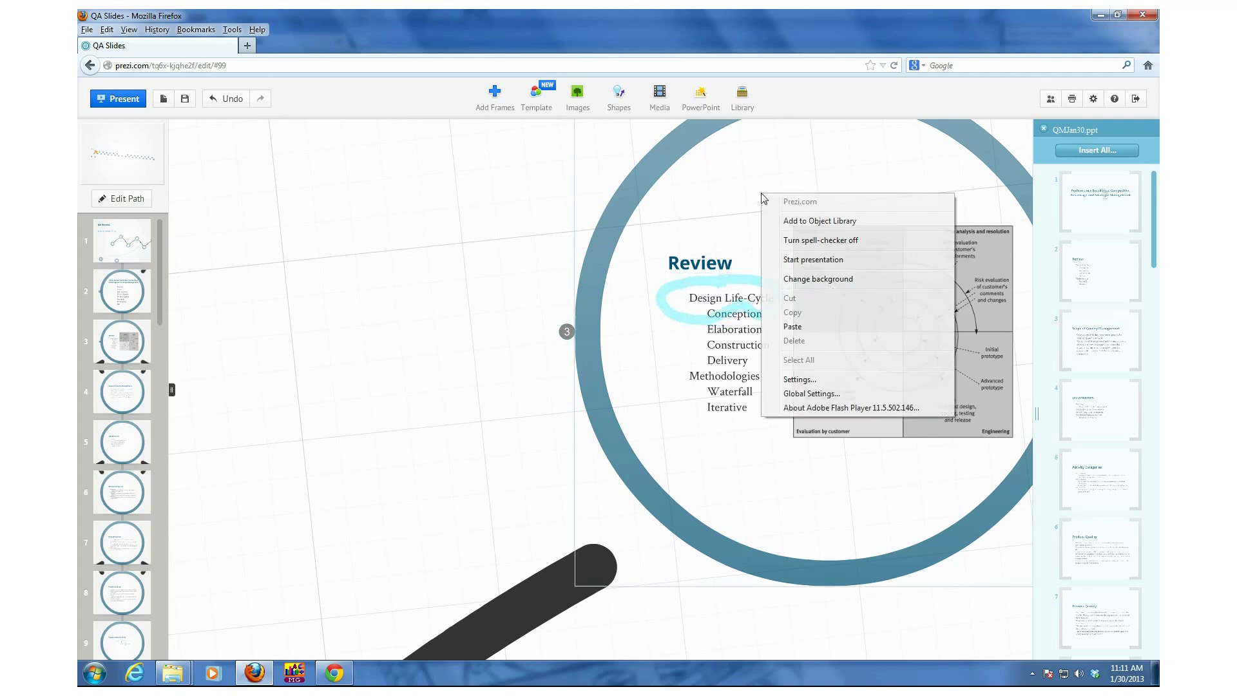
pyautogui.click(803, 327)
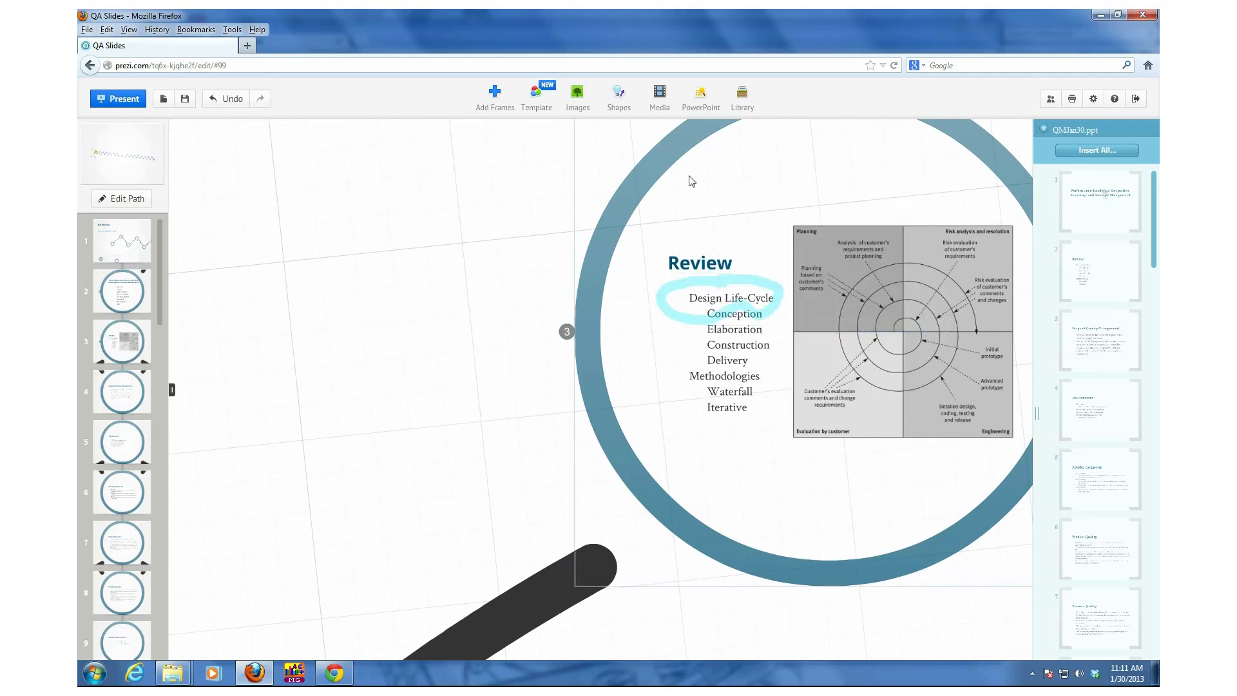
pyautogui.rightClick(721, 172)
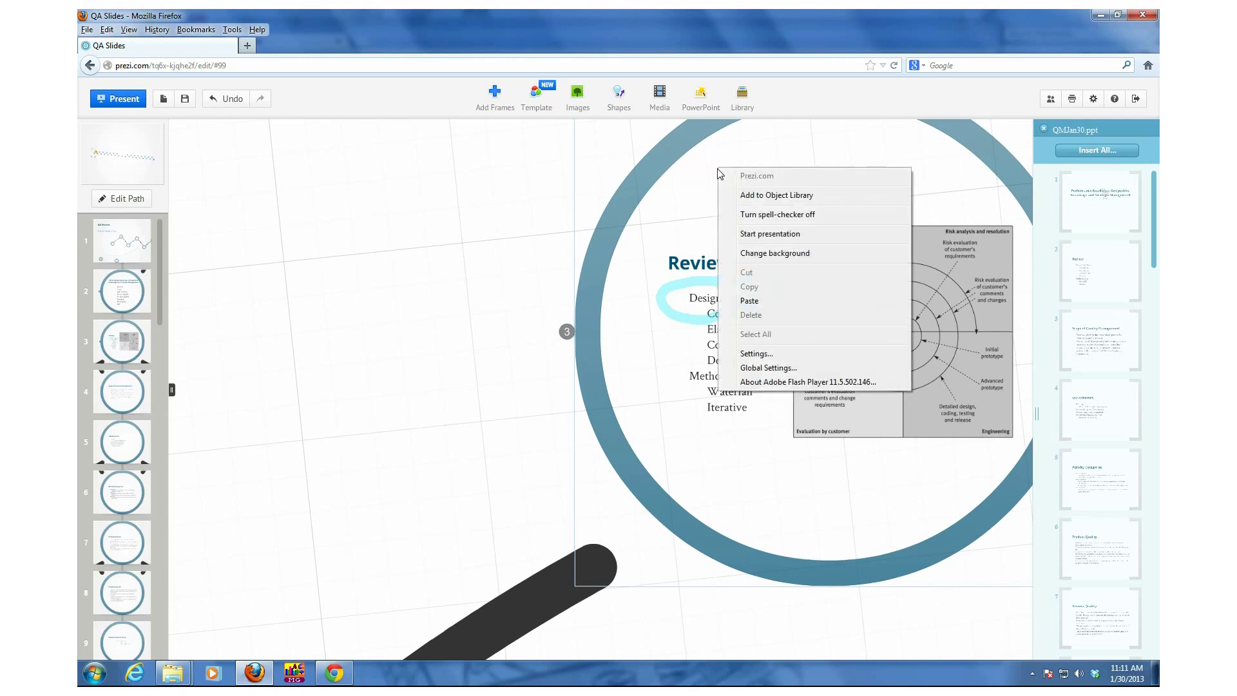
pyautogui.click(767, 233)
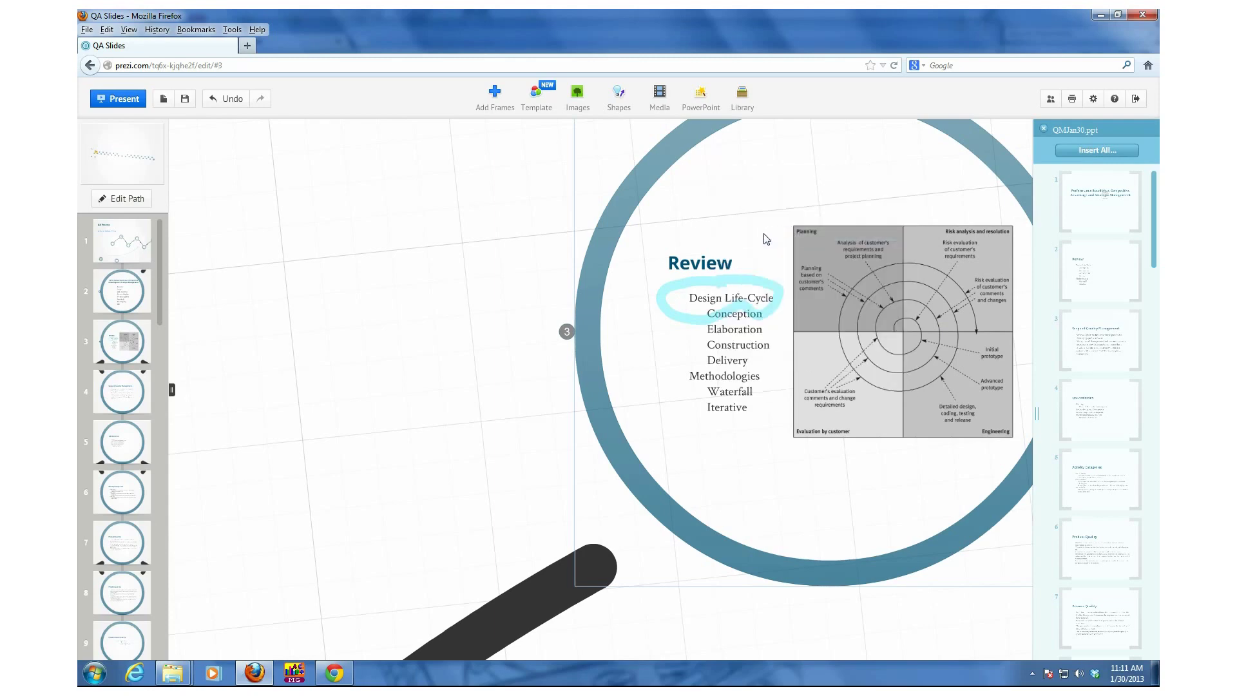
# Advance the presentation through Review and Scope of Quality Management to QM Activities
pyautogui.rightClick(630, 263)
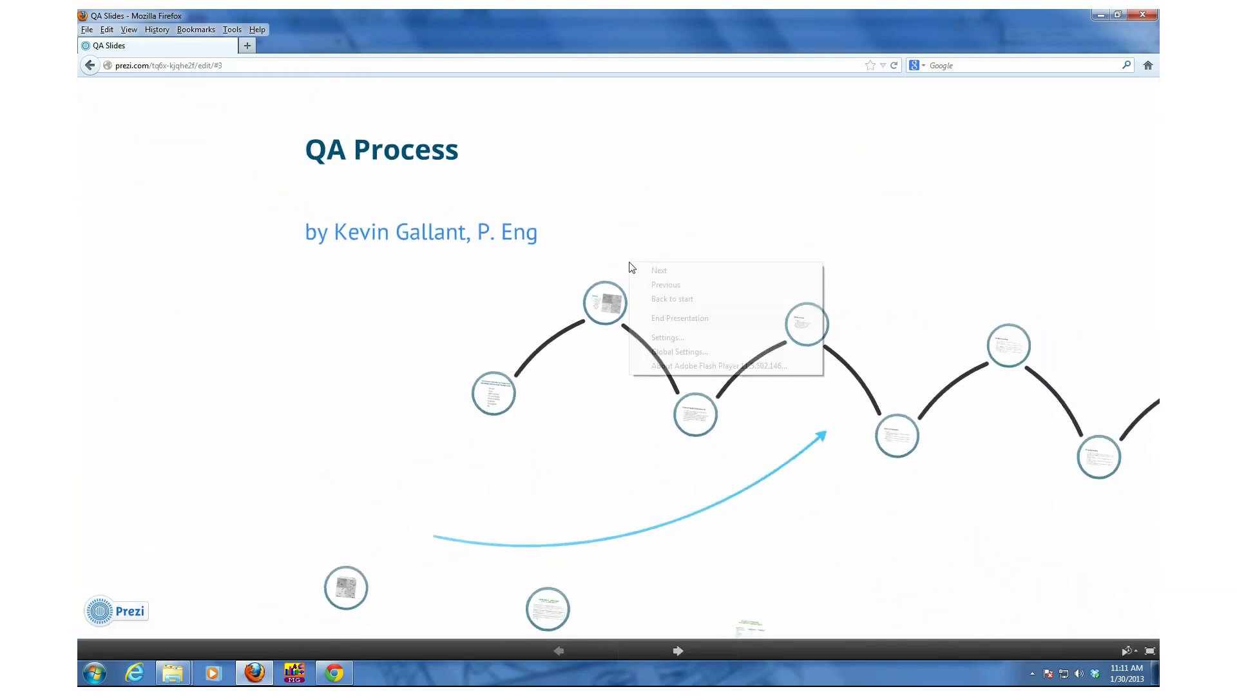
pyautogui.click(657, 271)
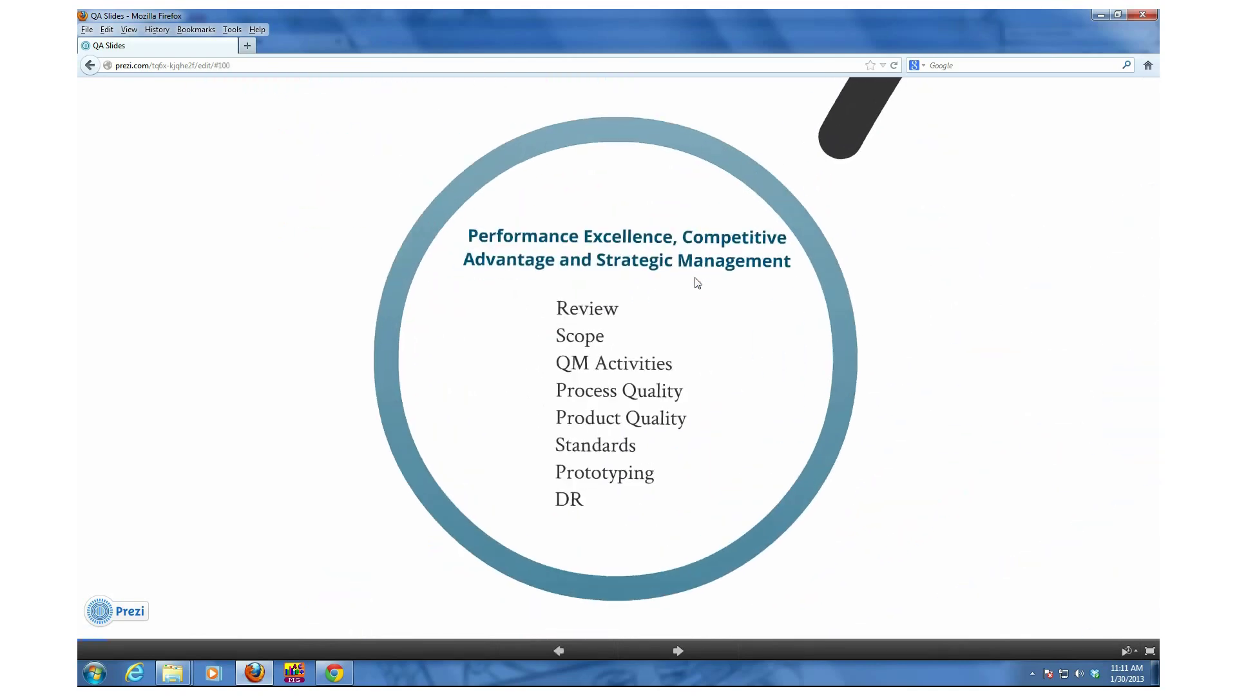
pyautogui.rightClick(696, 279)
pyautogui.click(704, 283)
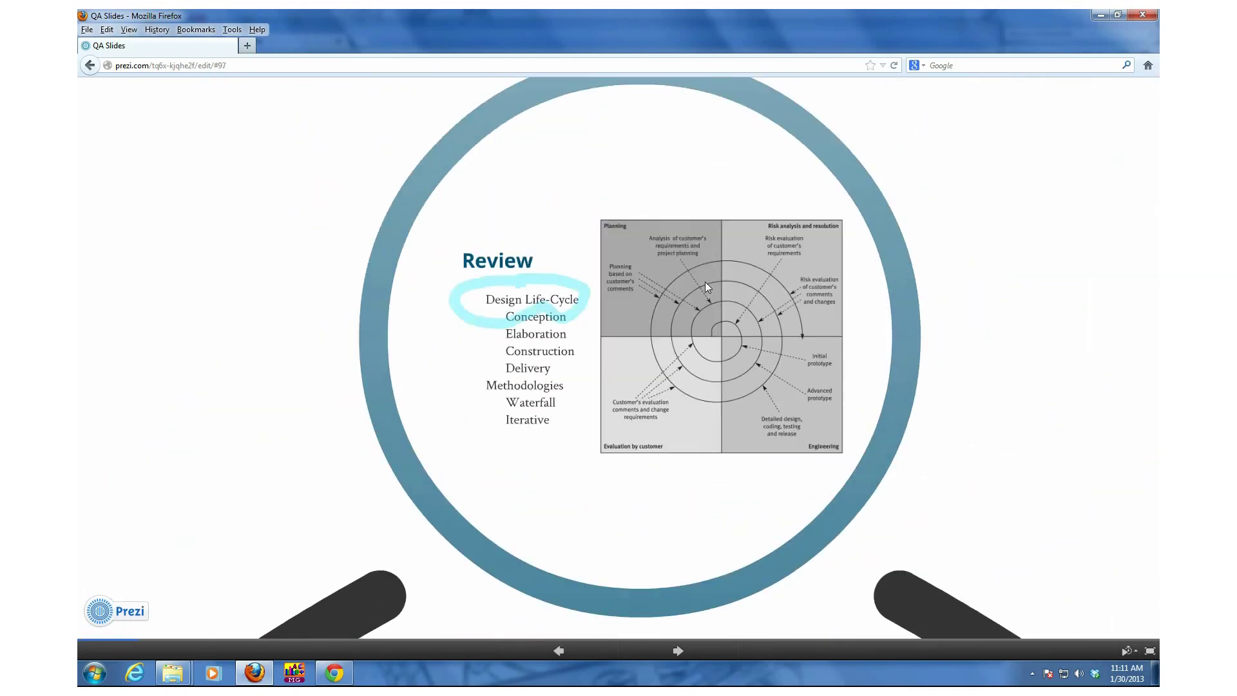
pyautogui.rightClick(706, 282)
pyautogui.click(722, 292)
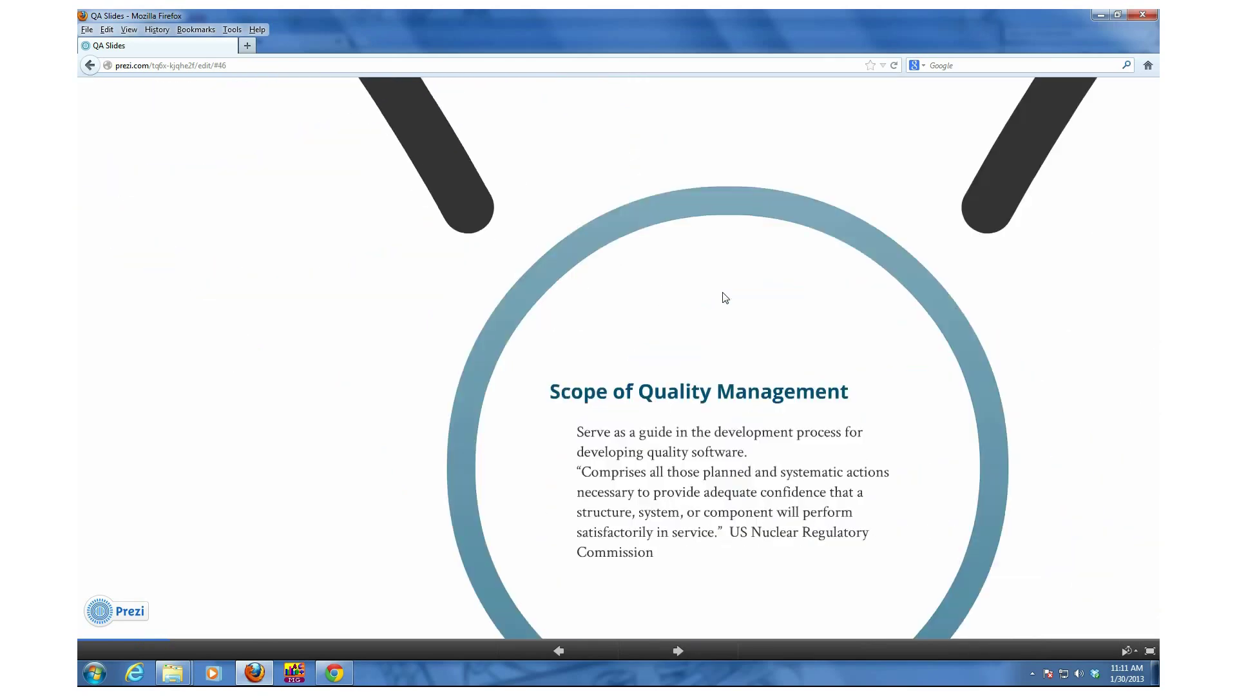
pyautogui.rightClick(725, 297)
pyautogui.click(745, 302)
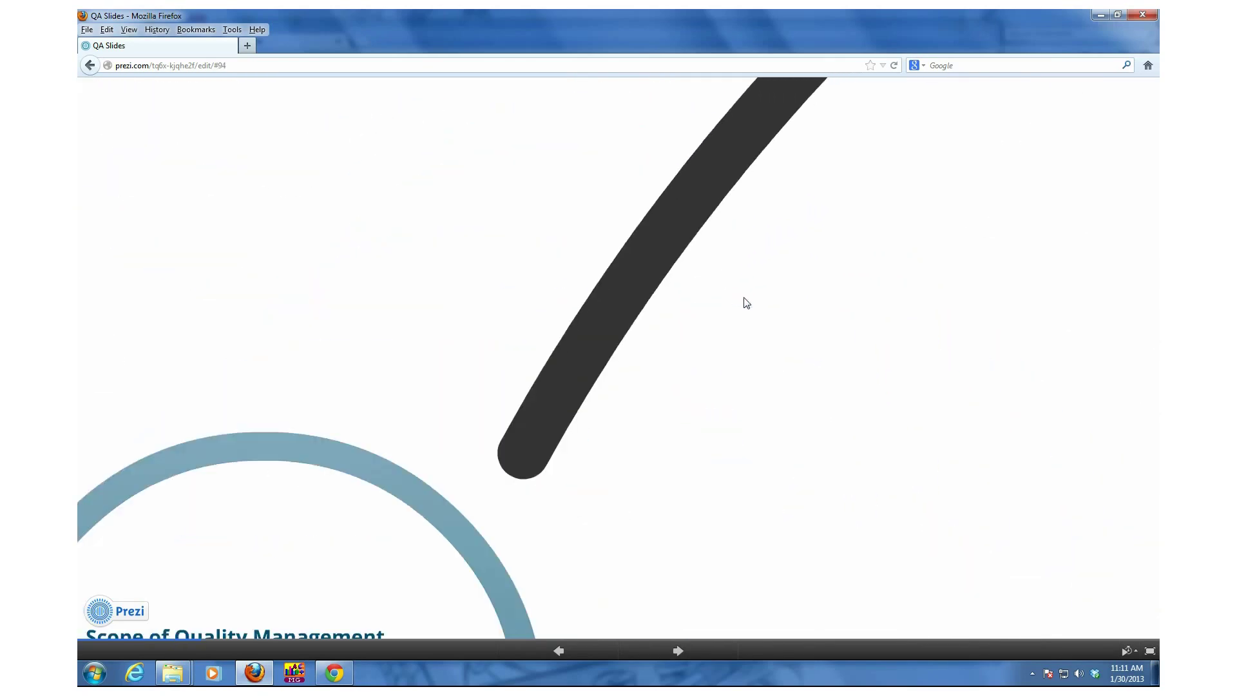
# Continue through Activity Categories to the Process Based Quality slide, then exit with Esc
pyautogui.rightClick(747, 295)
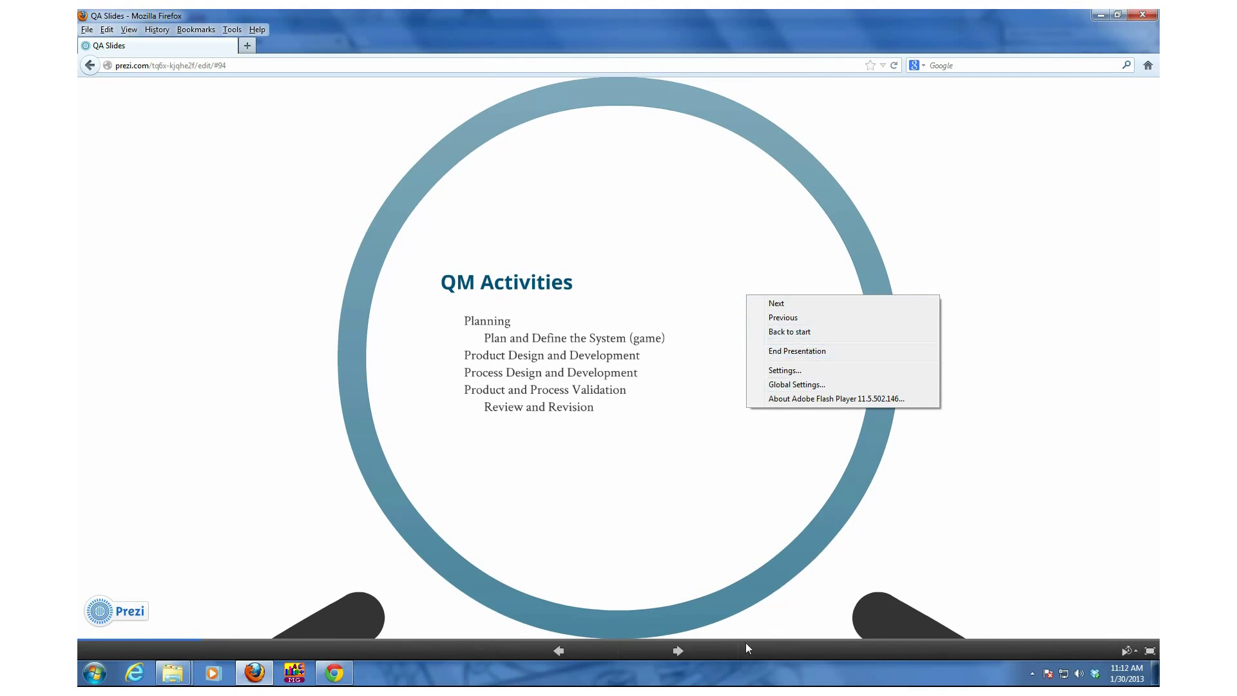
pyautogui.click(693, 651)
pyautogui.click(693, 651)
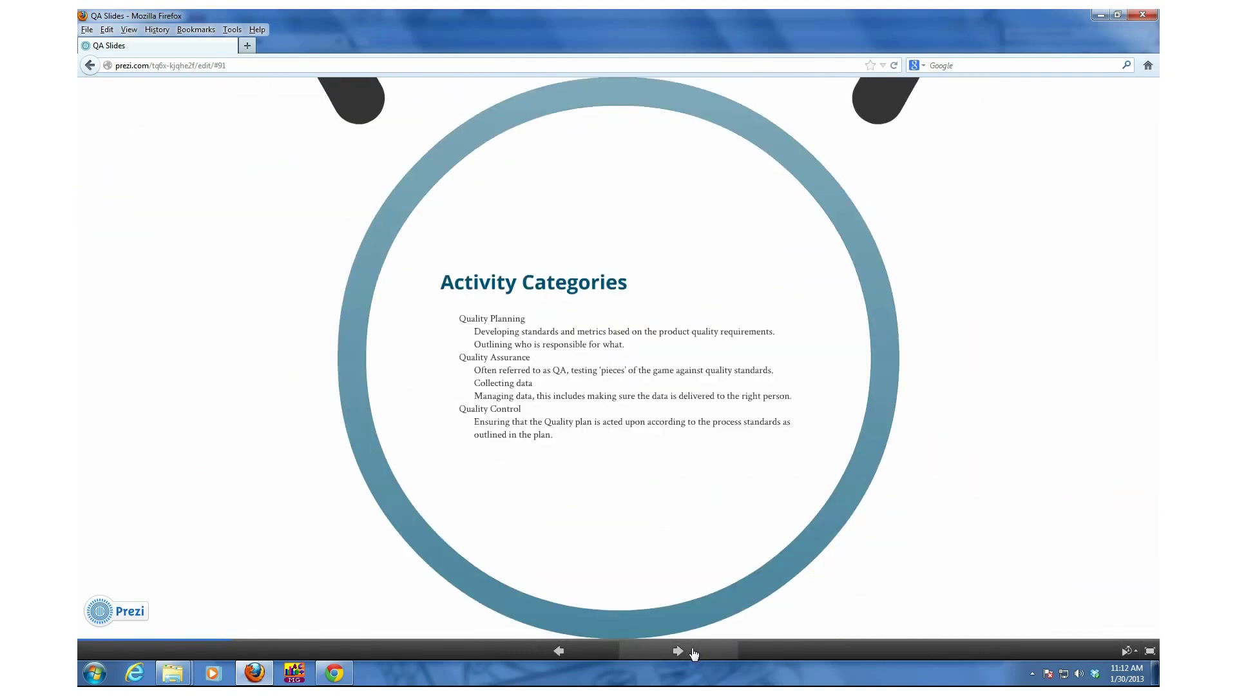
pyautogui.click(693, 651)
pyautogui.click(693, 652)
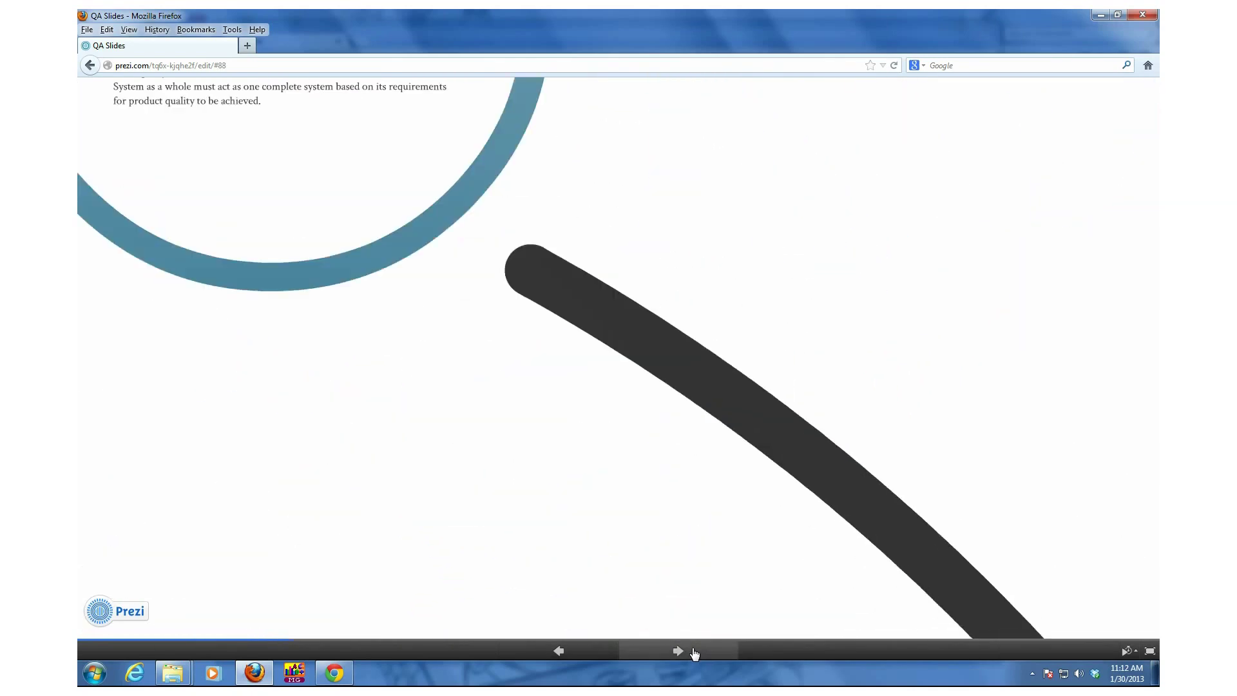
pyautogui.click(694, 651)
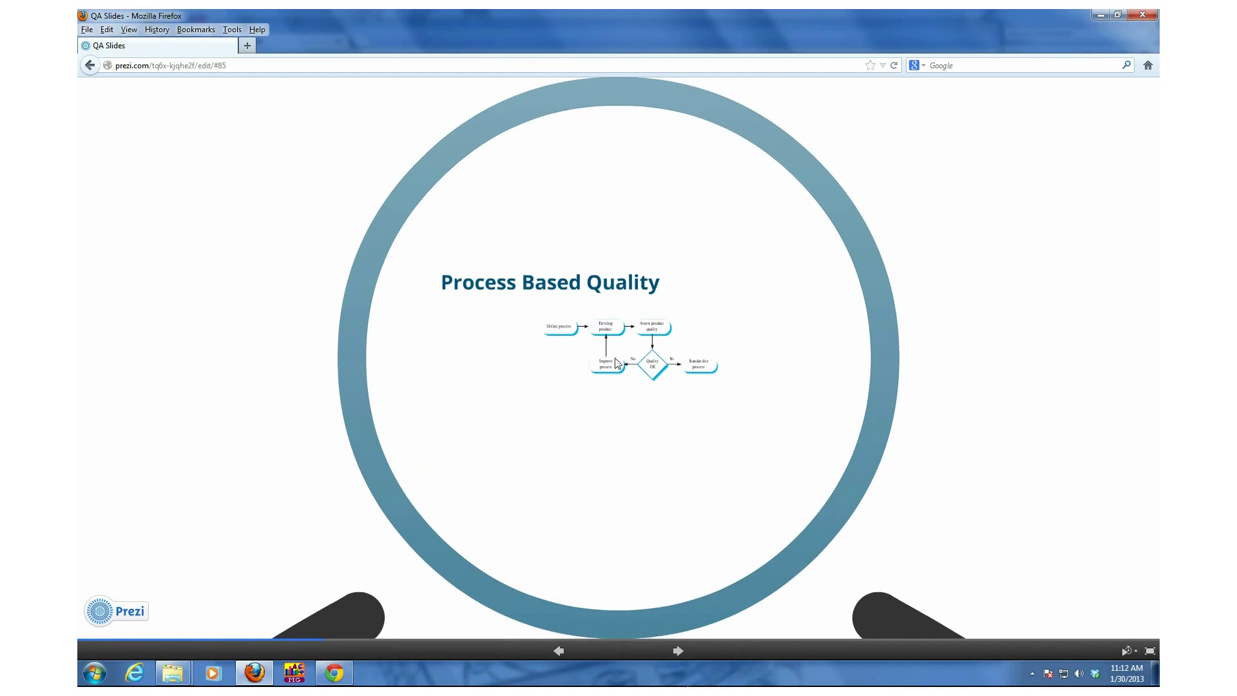
pyautogui.press('Escape')
# Enlarge the Process Based Quality flowchart and move it lower inside its circle
pyautogui.click(613, 367)
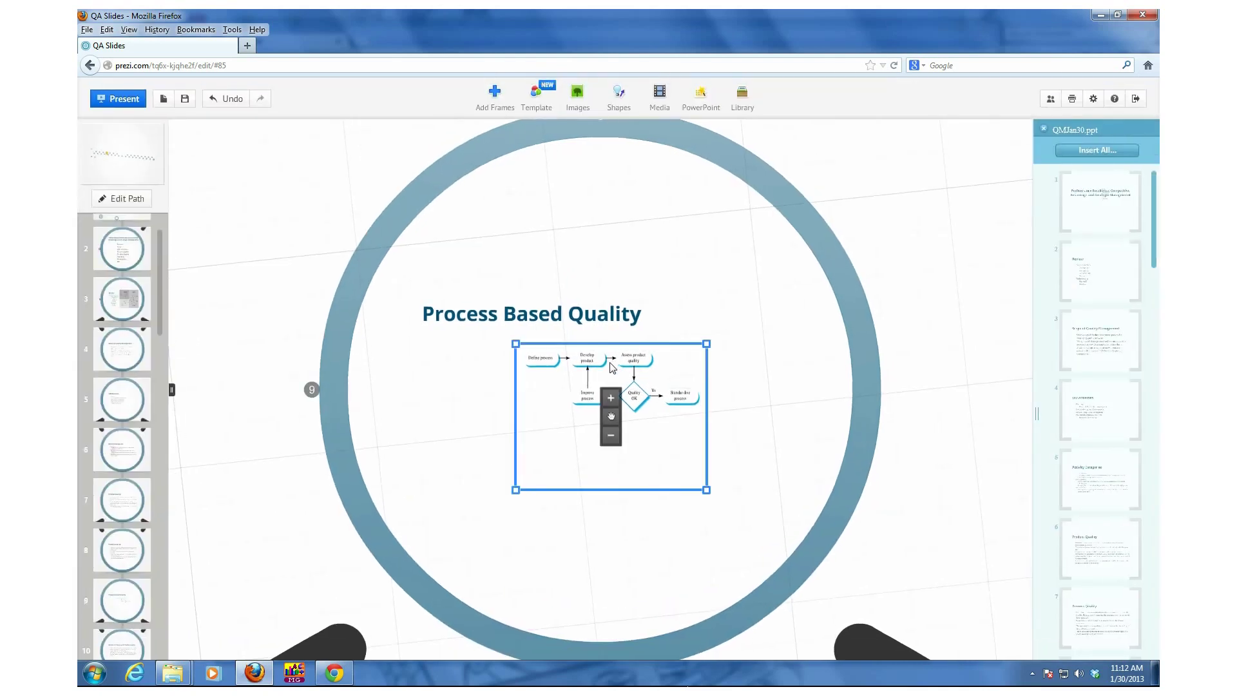
pyautogui.moveTo(517, 494); pyautogui.dragTo(419, 580)
pyautogui.moveTo(609, 416); pyautogui.dragTo(606, 514)
# Set the canvas background to pale cyan in the Theme Wizard
pyautogui.rightClick(690, 281)
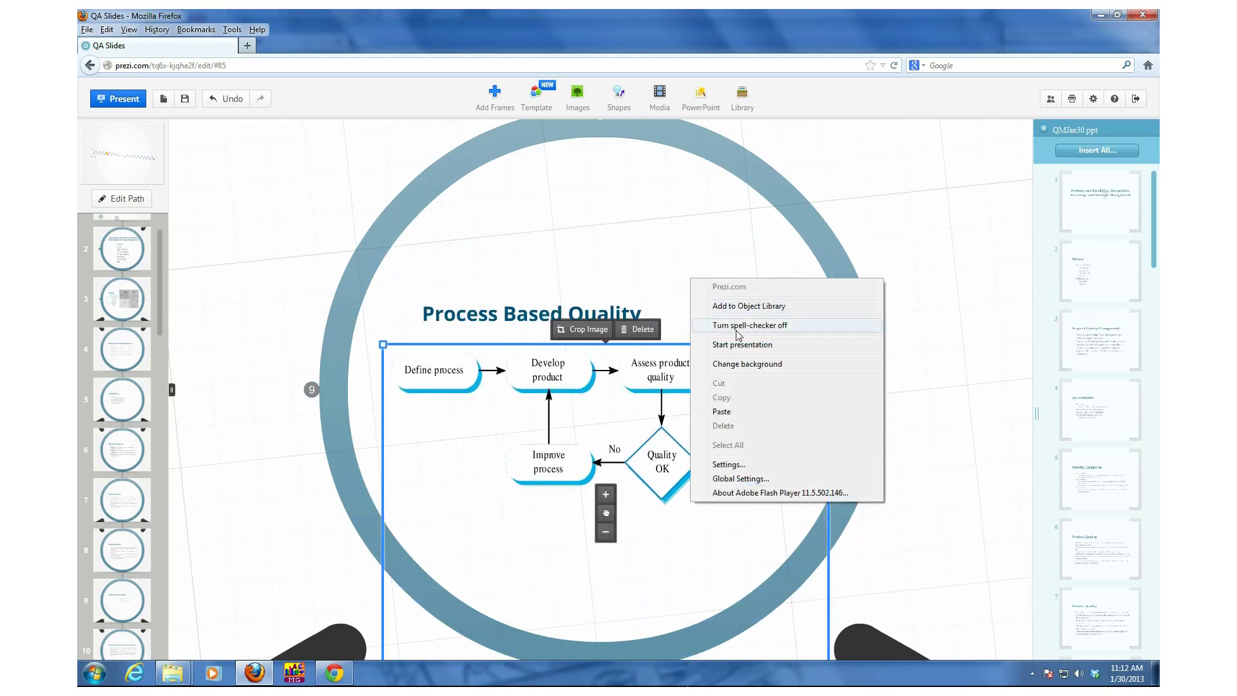
pyautogui.click(745, 365)
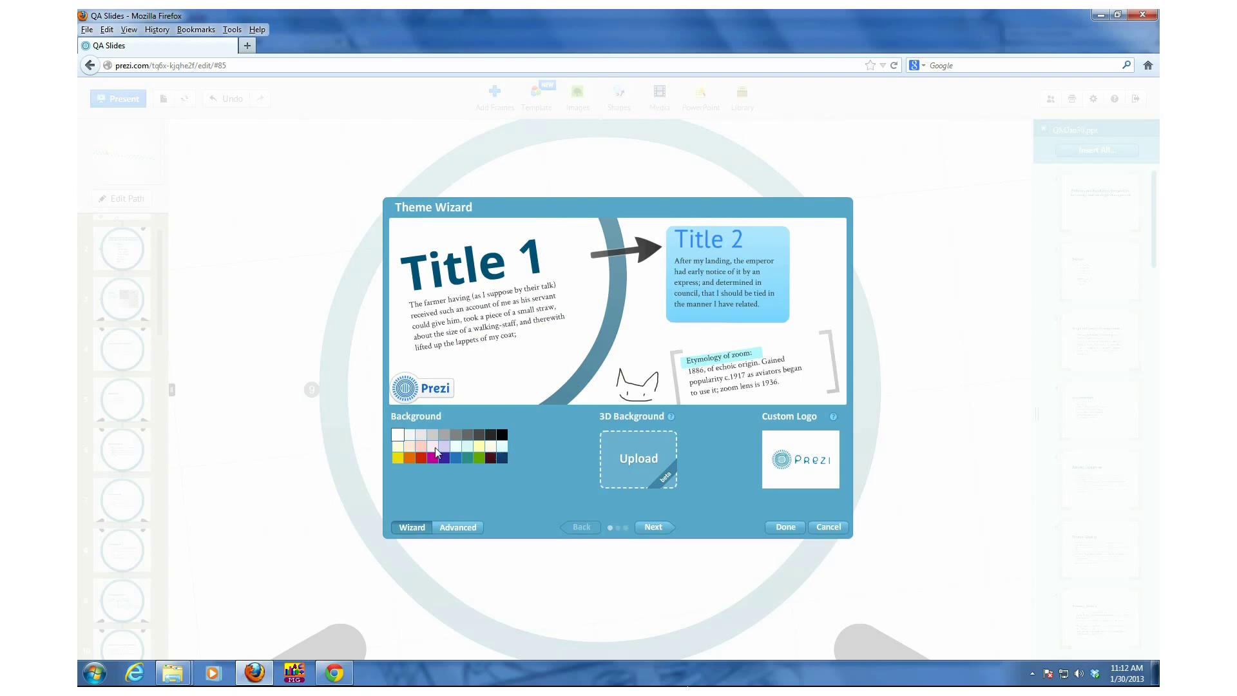
pyautogui.click(459, 447)
pyautogui.click(785, 527)
pyautogui.doubleClick(772, 540)
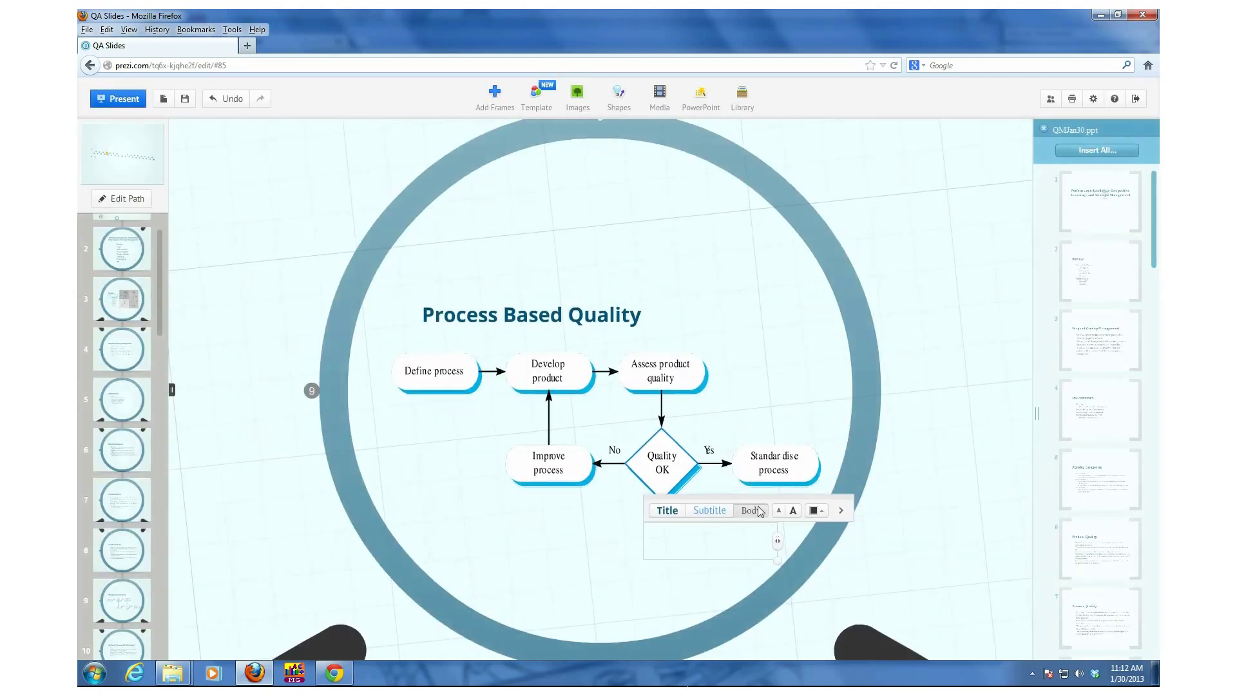
pyautogui.scroll(-3, 755, 389)
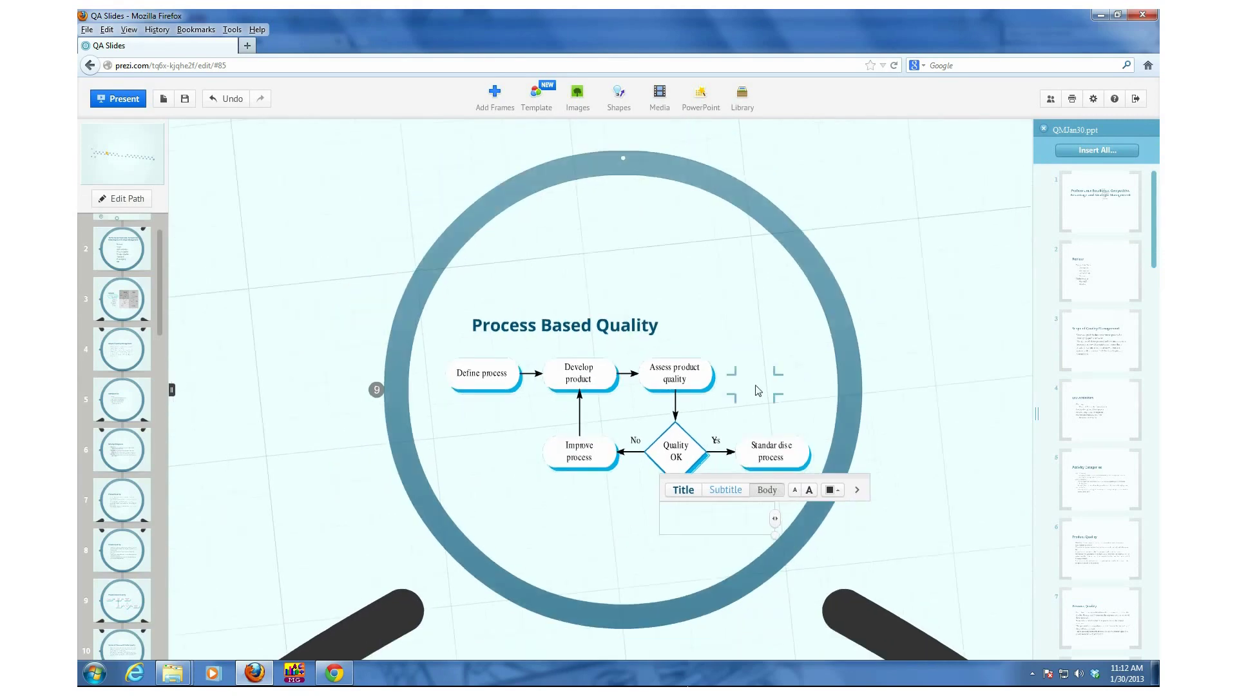
pyautogui.scroll(5, 757, 389)
pyautogui.rightClick(750, 342)
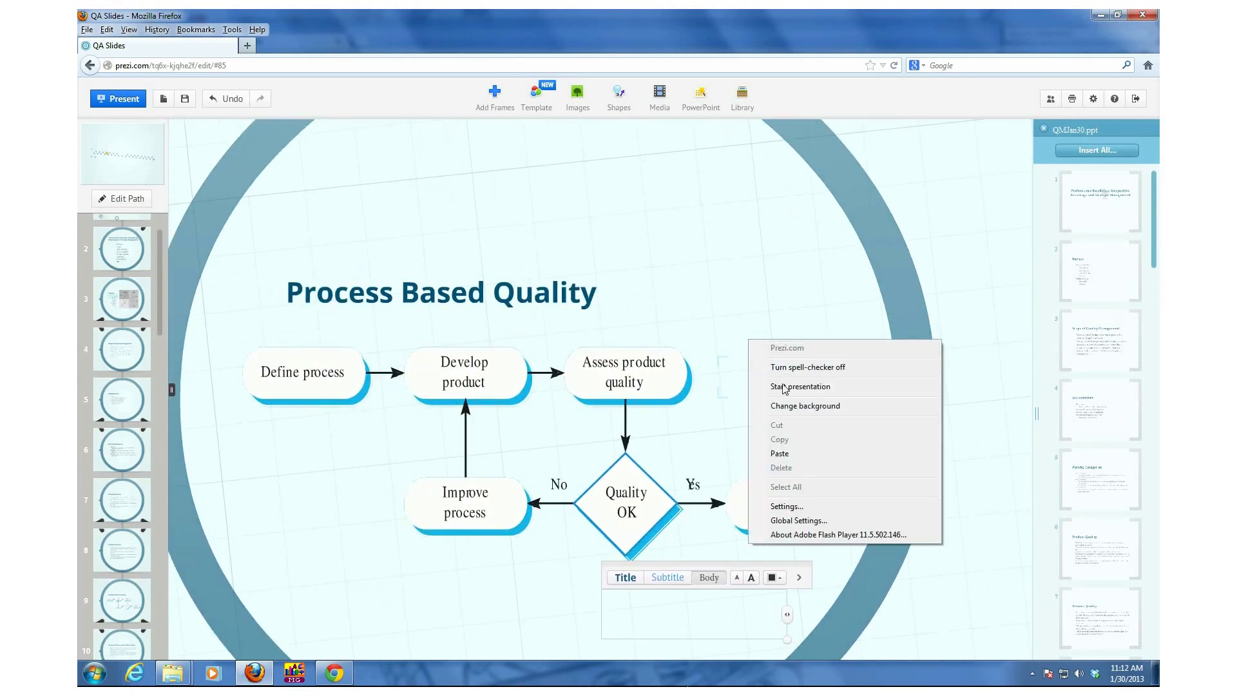
# Start the presentation to preview the enlarged flowchart and light-blue background
pyautogui.click(783, 388)
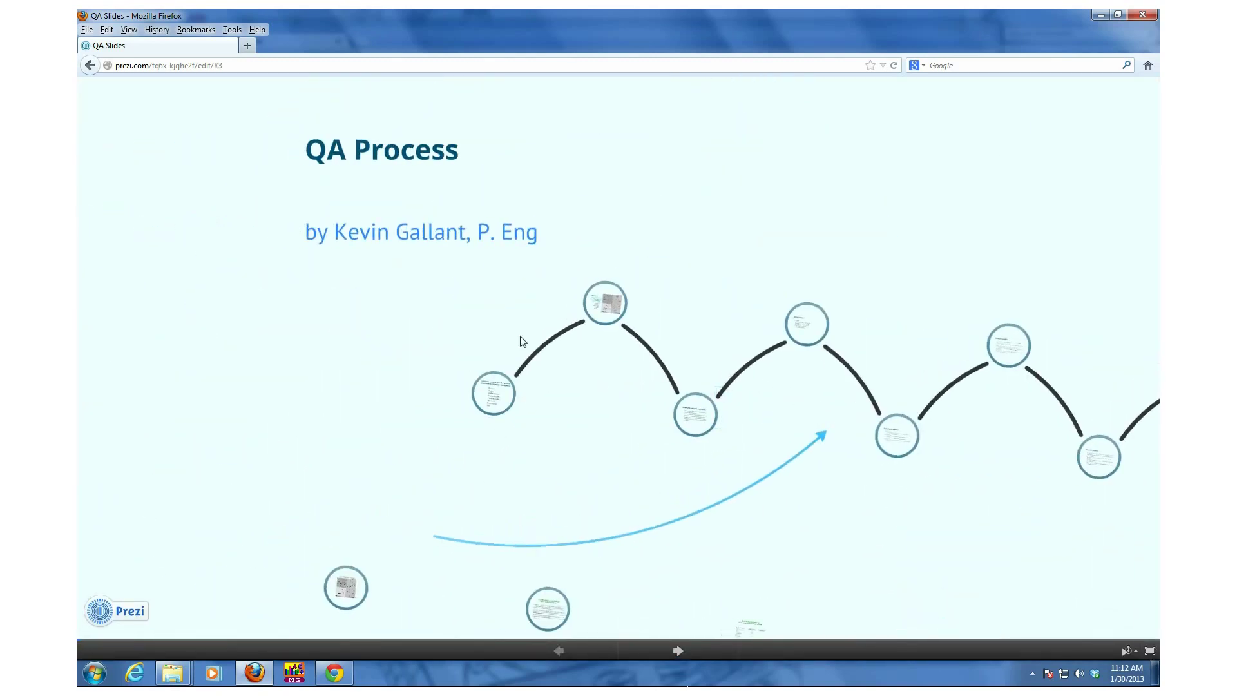
pyautogui.scroll(-1, 543, 303)
pyautogui.scroll(2, 544, 303)
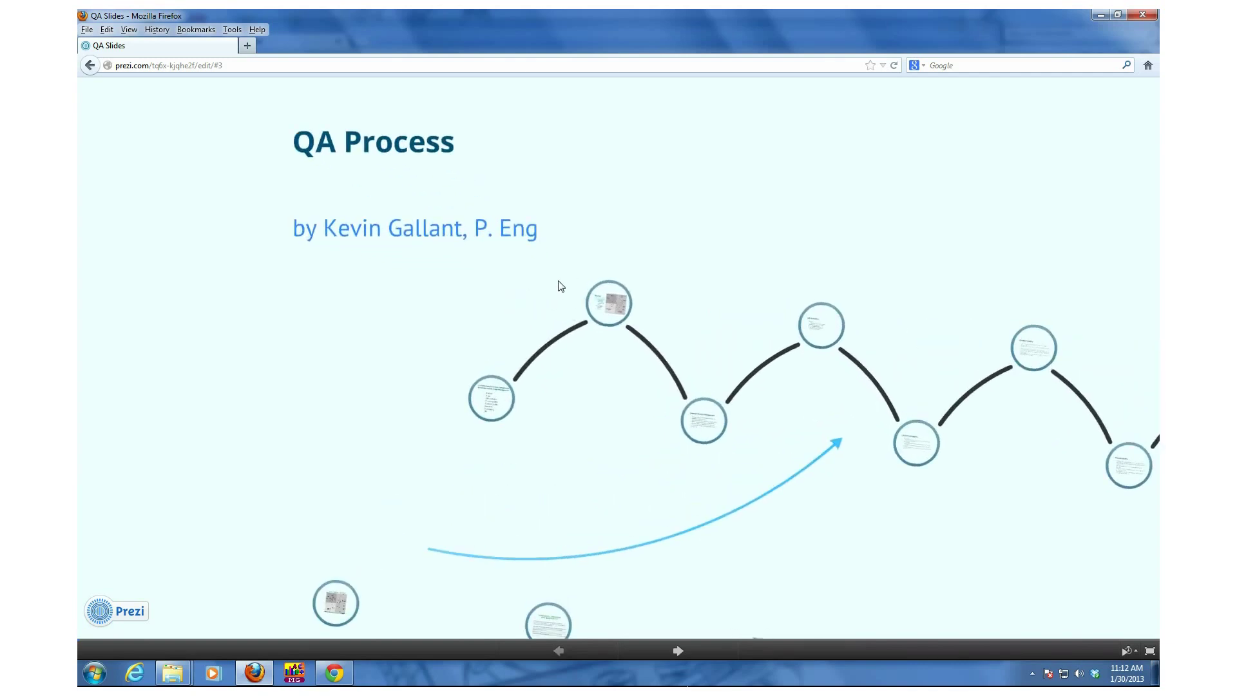
# Launch Microsoft Expression Encoder 4 from the Start menu's Microsoft Expression folder
pyautogui.click(95, 674)
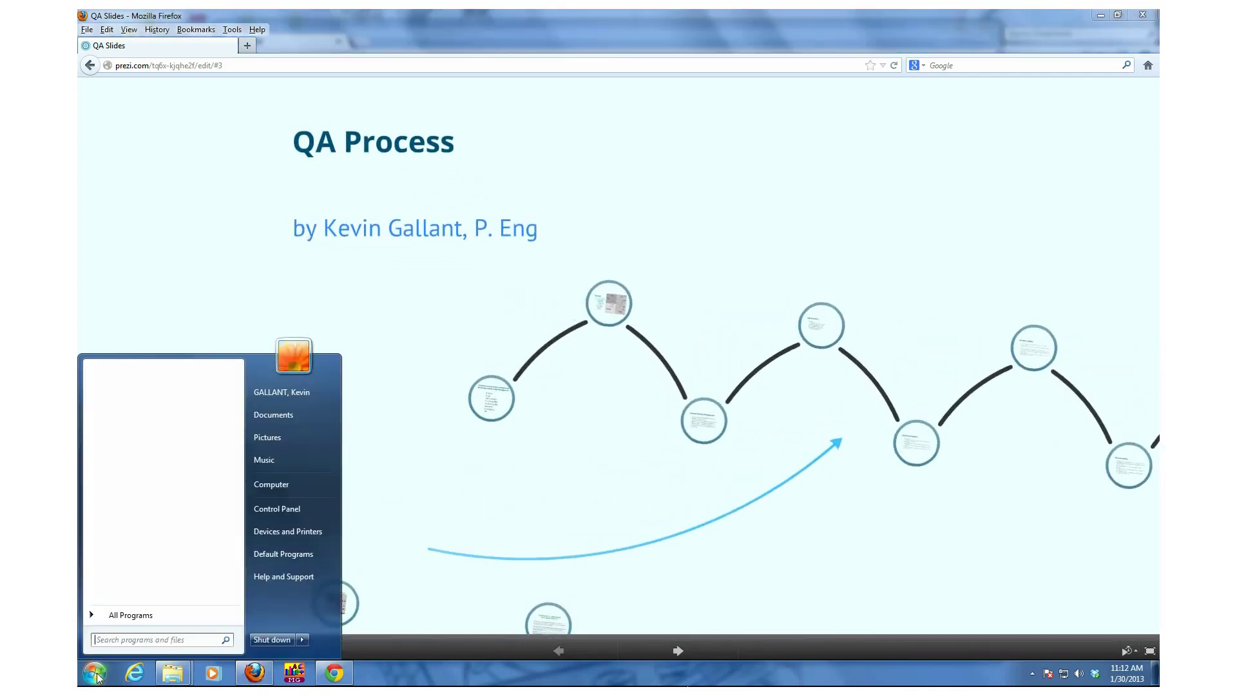
pyautogui.click(118, 615)
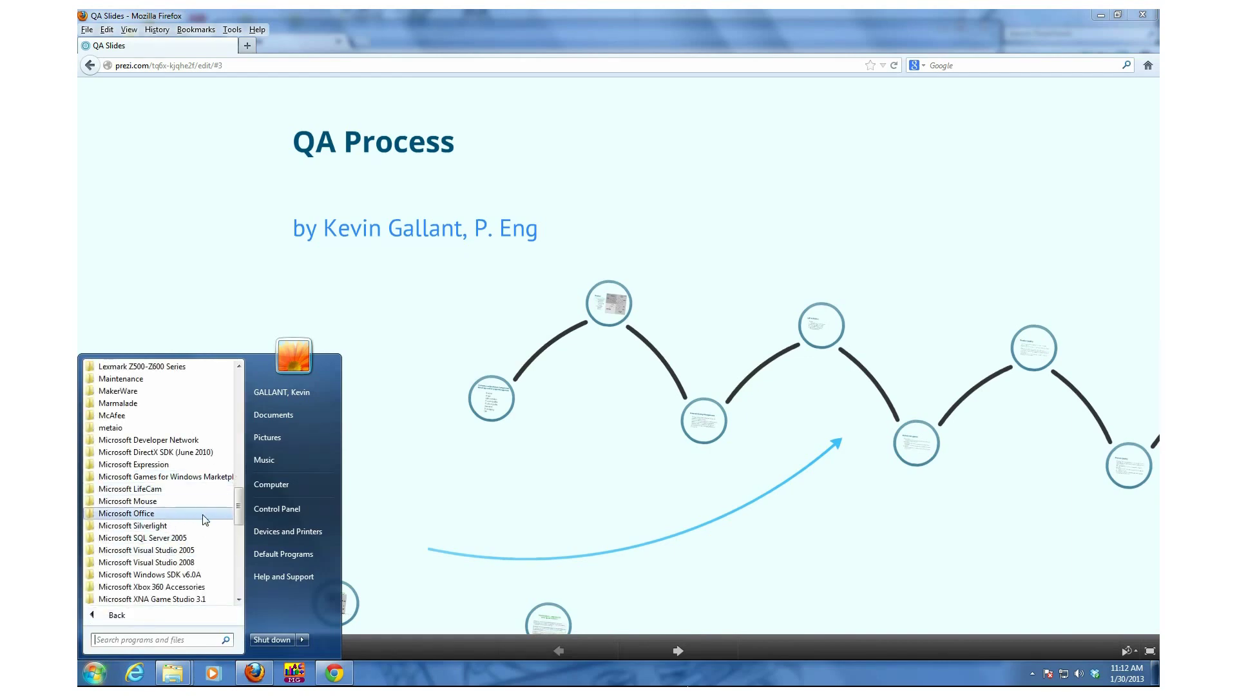
pyautogui.scroll(-7, 244, 503)
pyautogui.scroll(7, 241, 504)
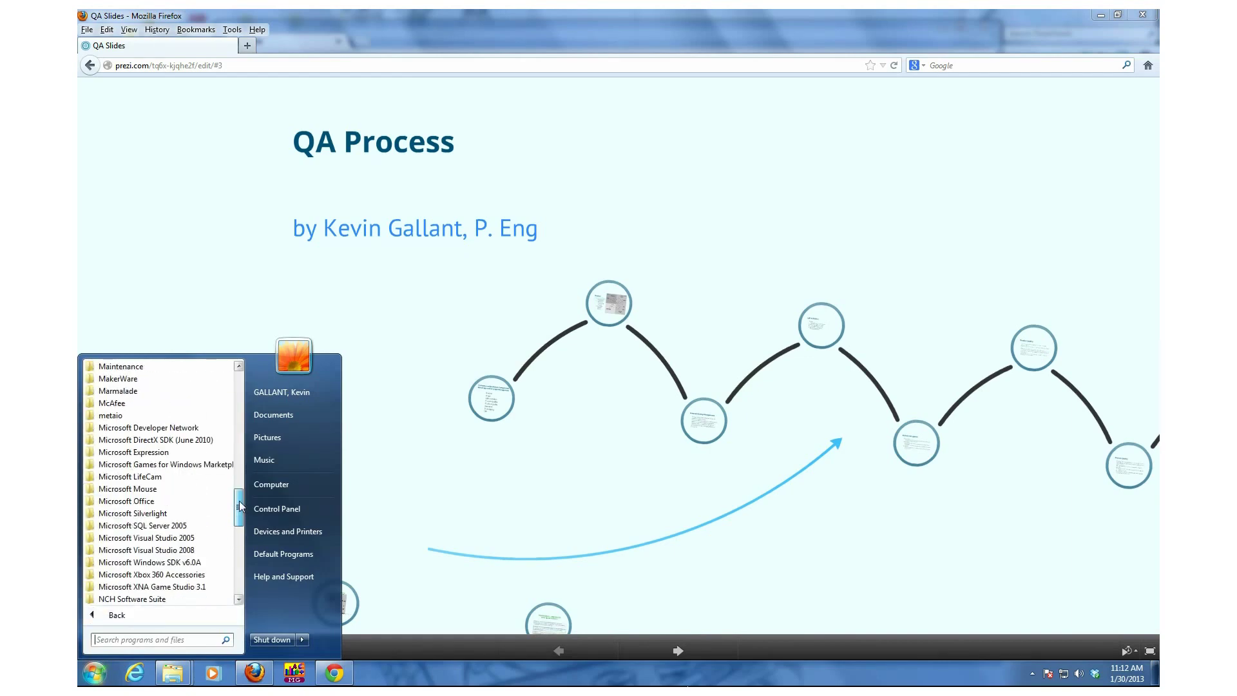
pyautogui.click(194, 464)
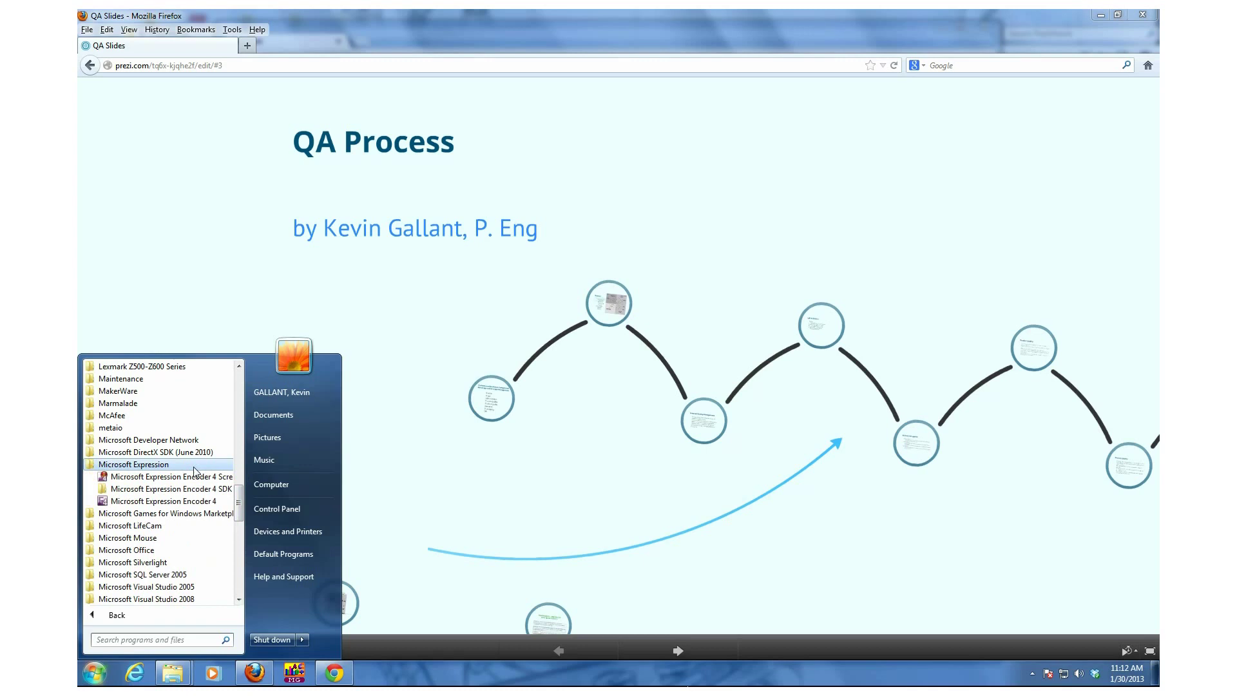
pyautogui.click(193, 502)
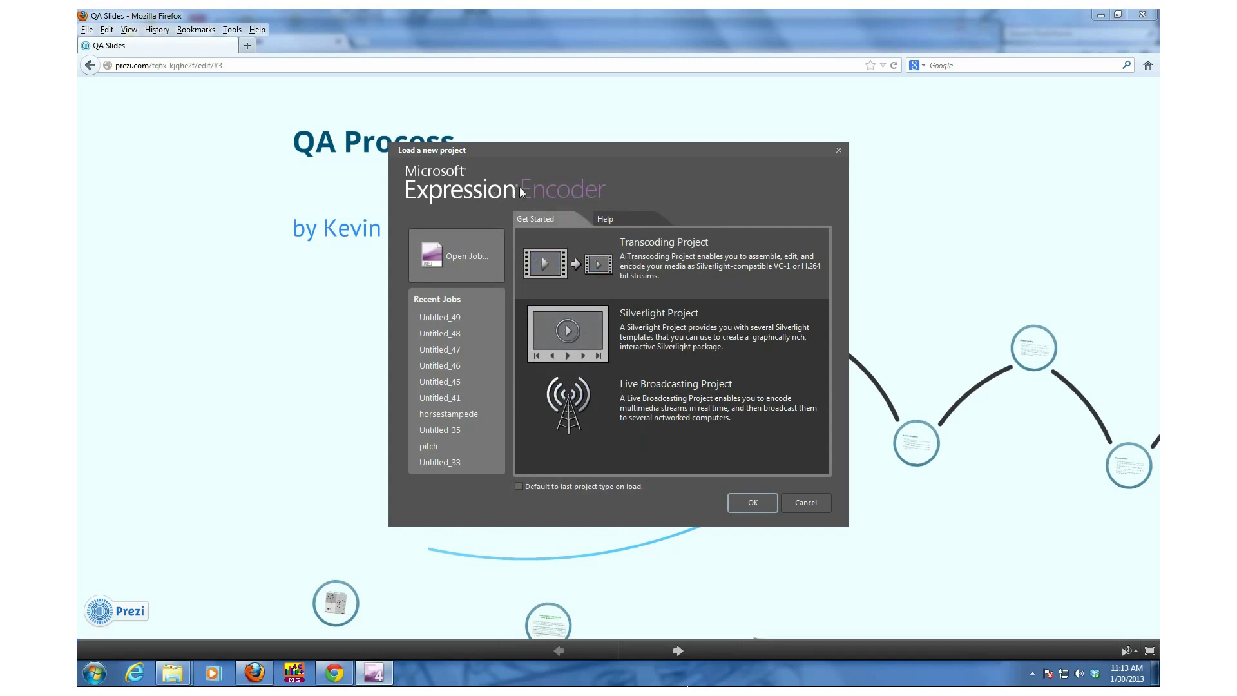
# Create a new Transcoding Project from the Load a new project dialog
pyautogui.doubleClick(657, 245)
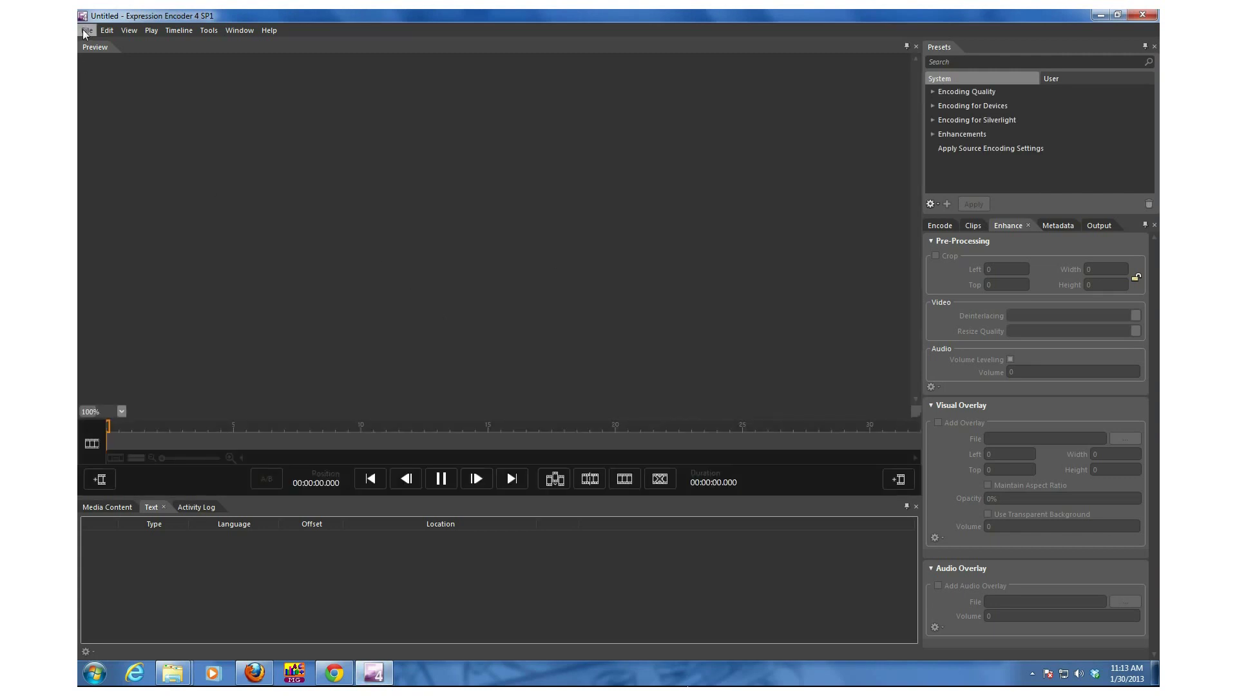
# Import demoreel from U:\Expression\Expression Encoder\Screen Capture Output
pyautogui.click(87, 33)
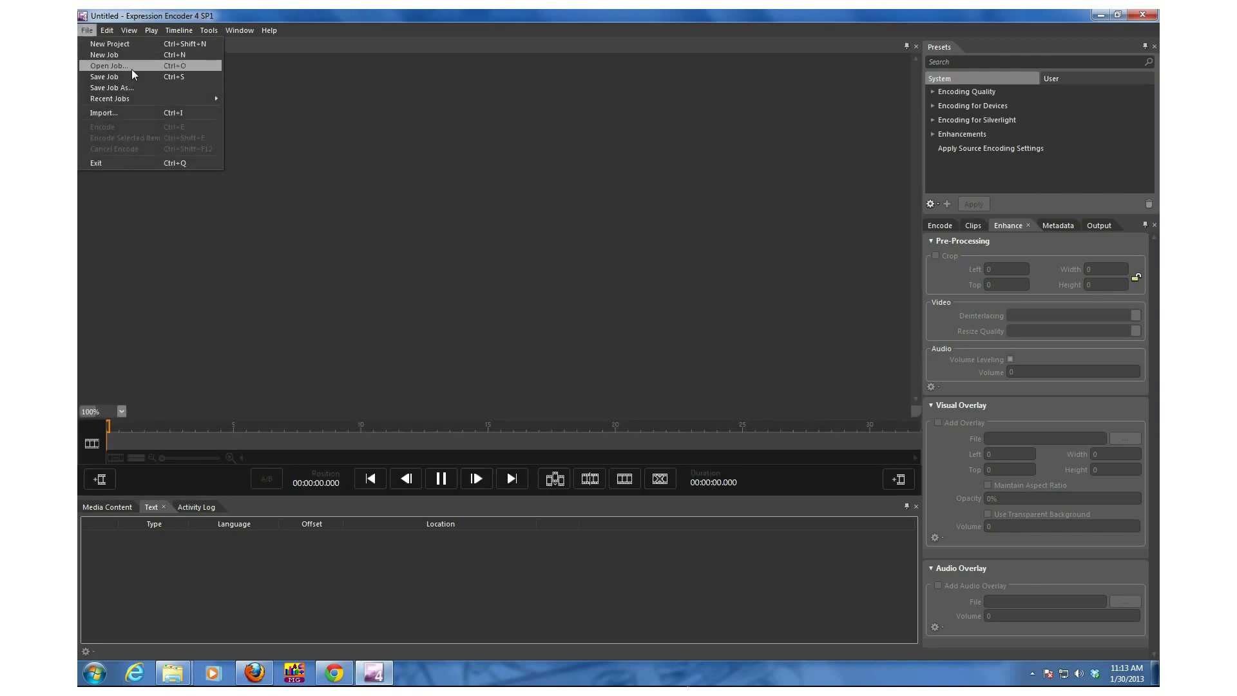
pyautogui.click(145, 113)
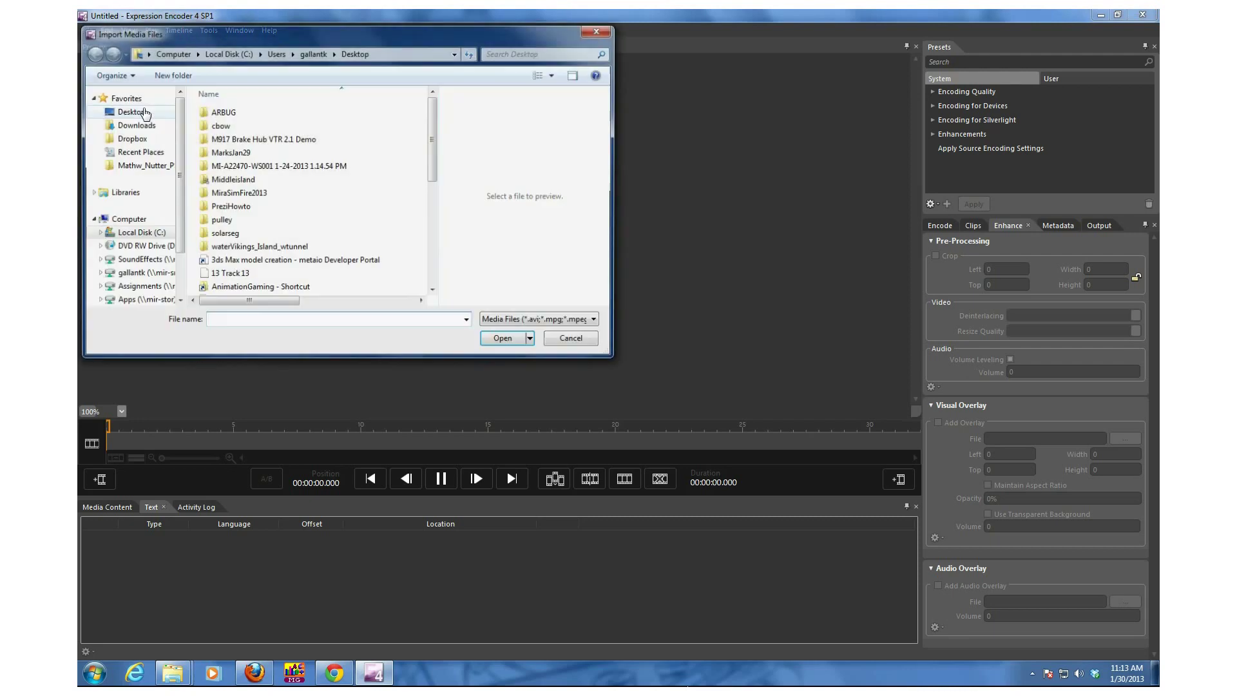
pyautogui.scroll(-1, 175, 158)
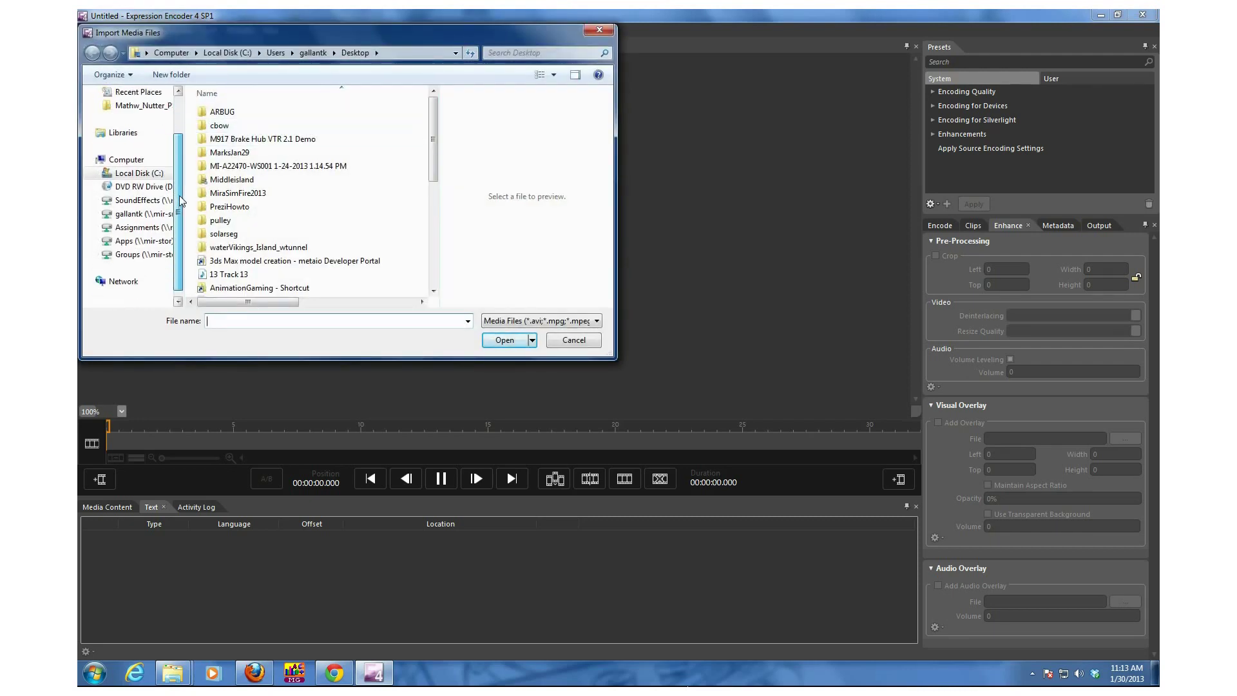
pyautogui.click(139, 227)
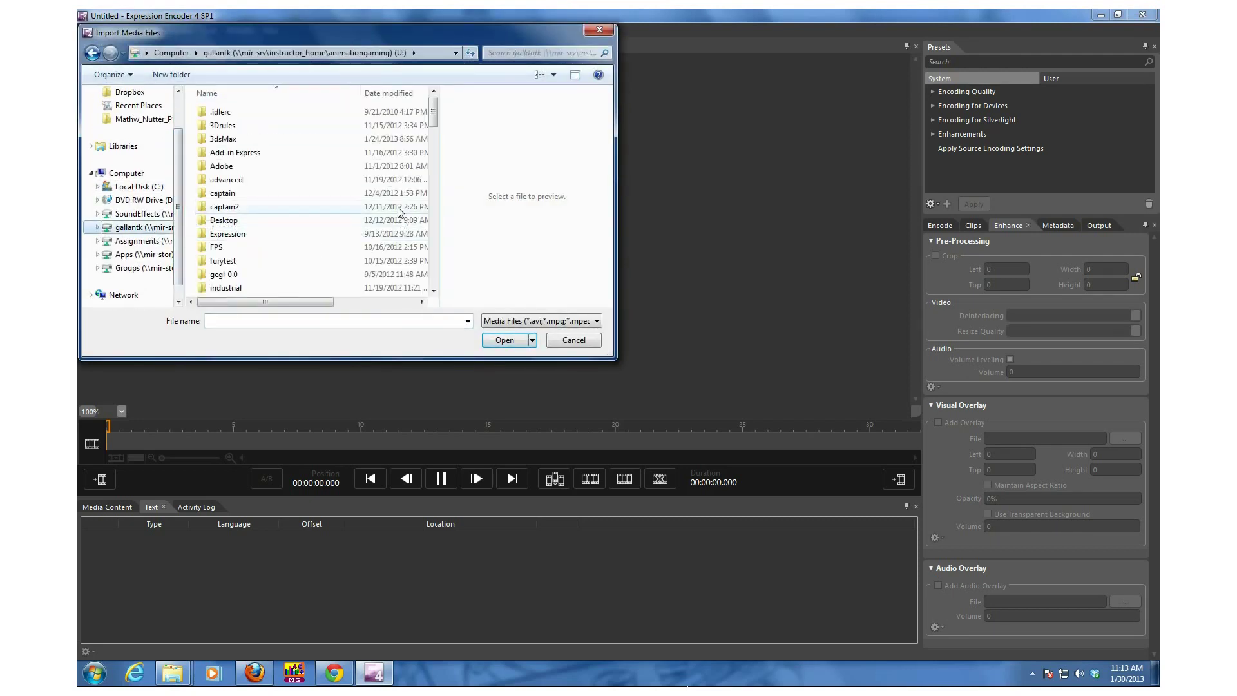
pyautogui.doubleClick(292, 235)
pyautogui.click(240, 115)
pyautogui.doubleClick(241, 116)
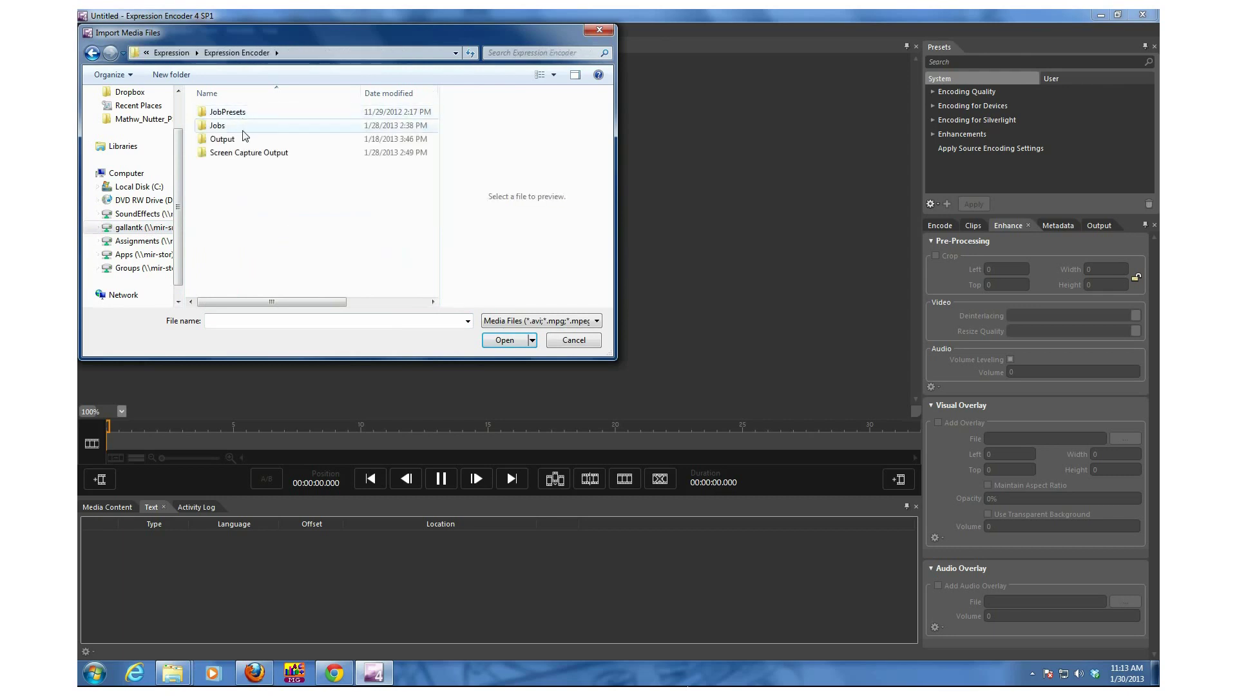
pyautogui.doubleClick(242, 155)
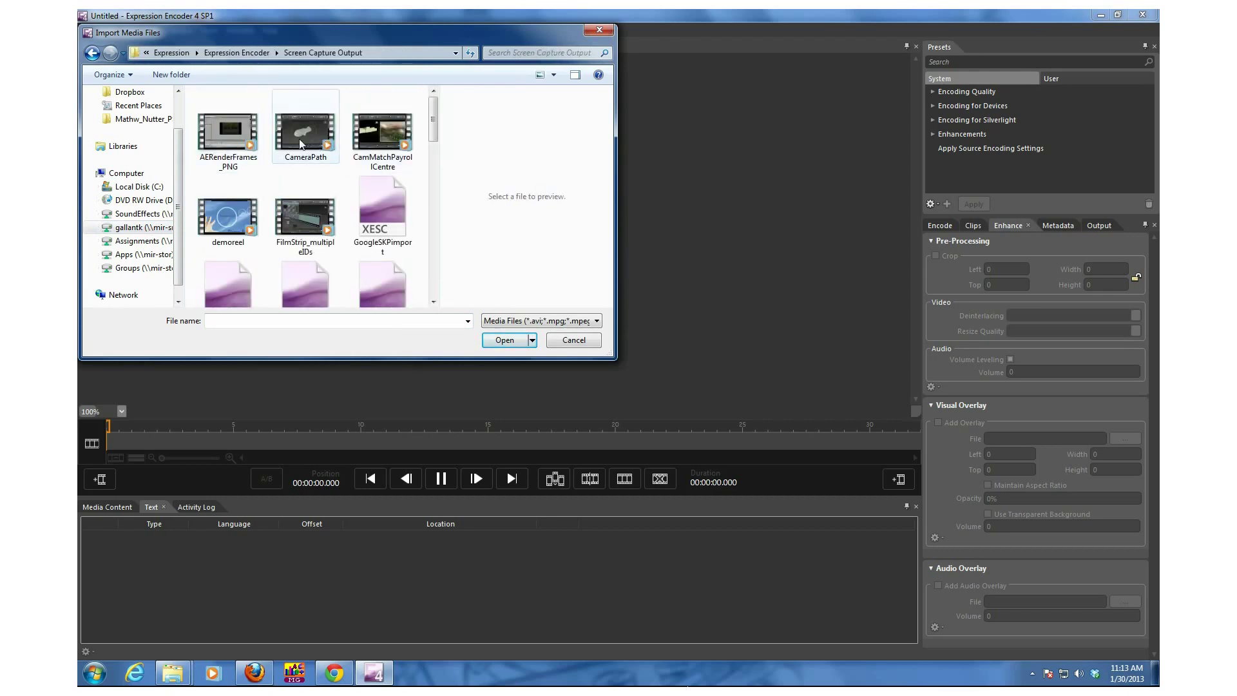
pyautogui.doubleClick(243, 218)
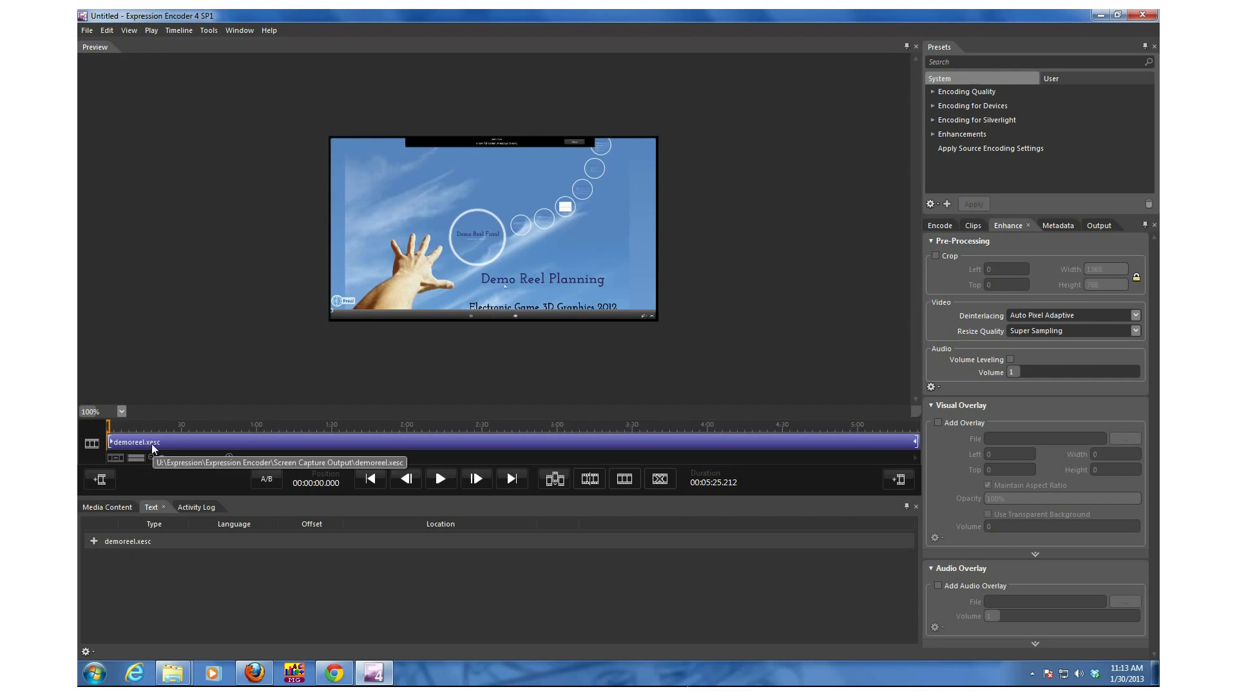
# Check the demoreel clip's end and start in the preview, then encode it to demoreel.wmv
pyautogui.scroll(1, 560, 317)
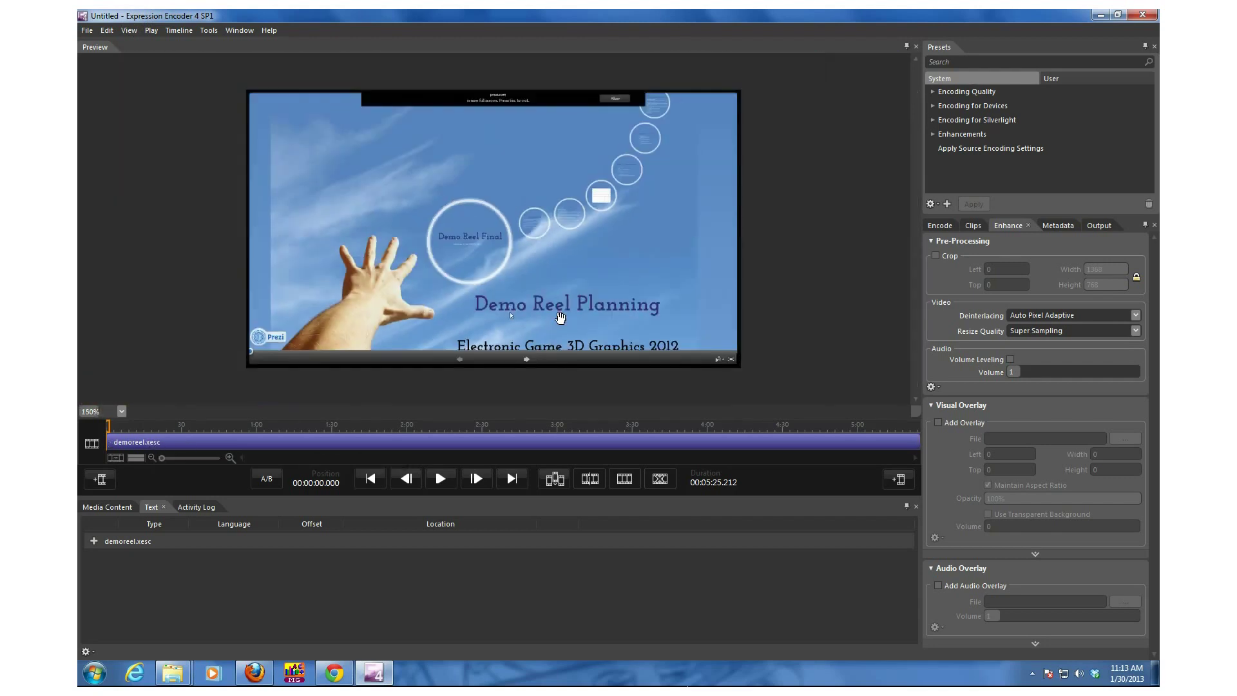
pyautogui.scroll(1, 560, 318)
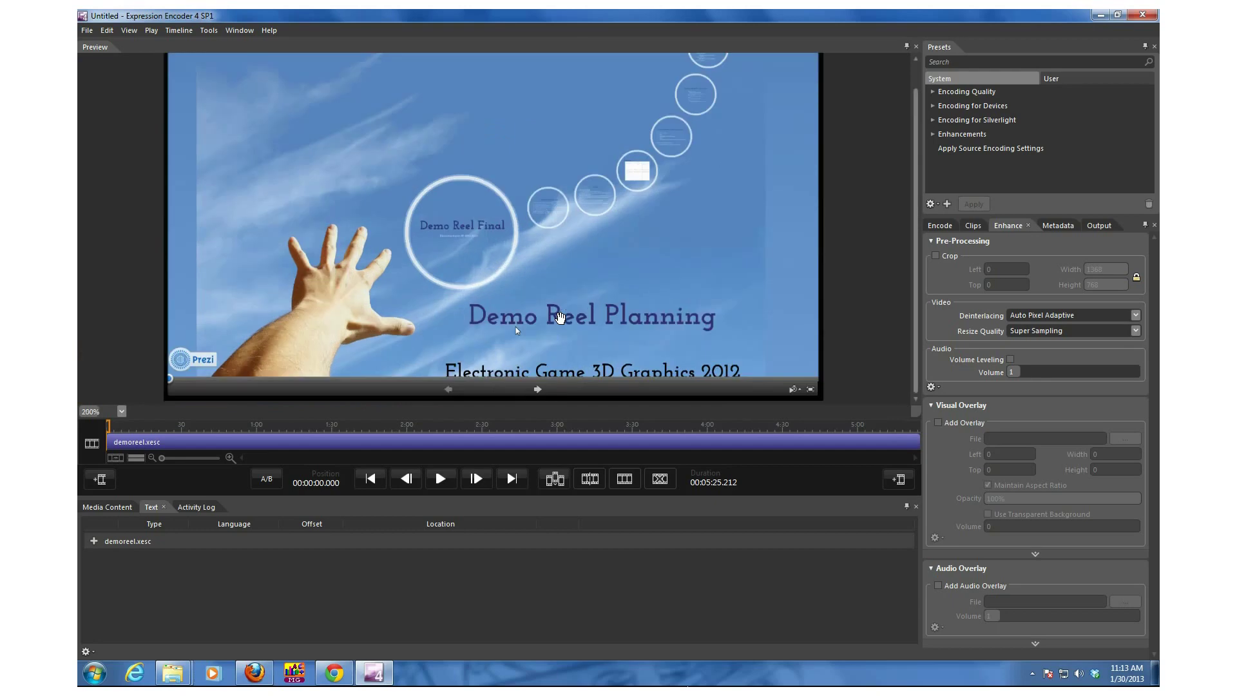
pyautogui.click(511, 482)
pyautogui.click(371, 479)
pyautogui.click(440, 482)
pyautogui.press('space')
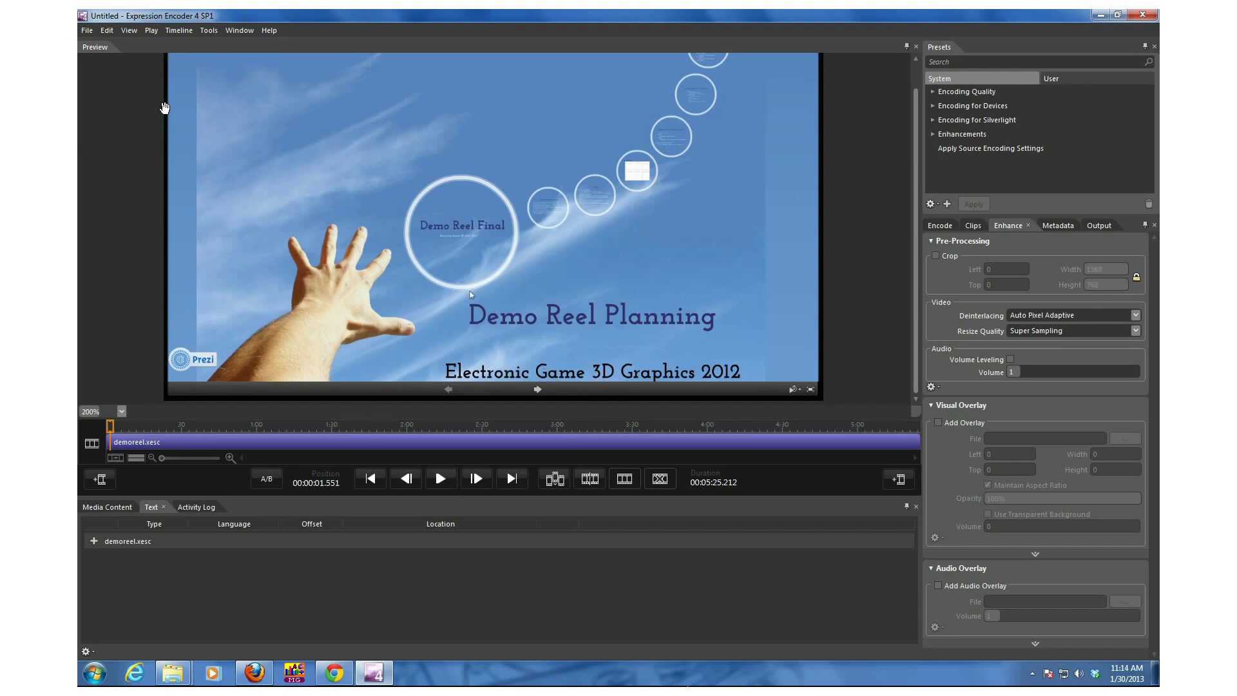
pyautogui.click(86, 31)
pyautogui.click(113, 128)
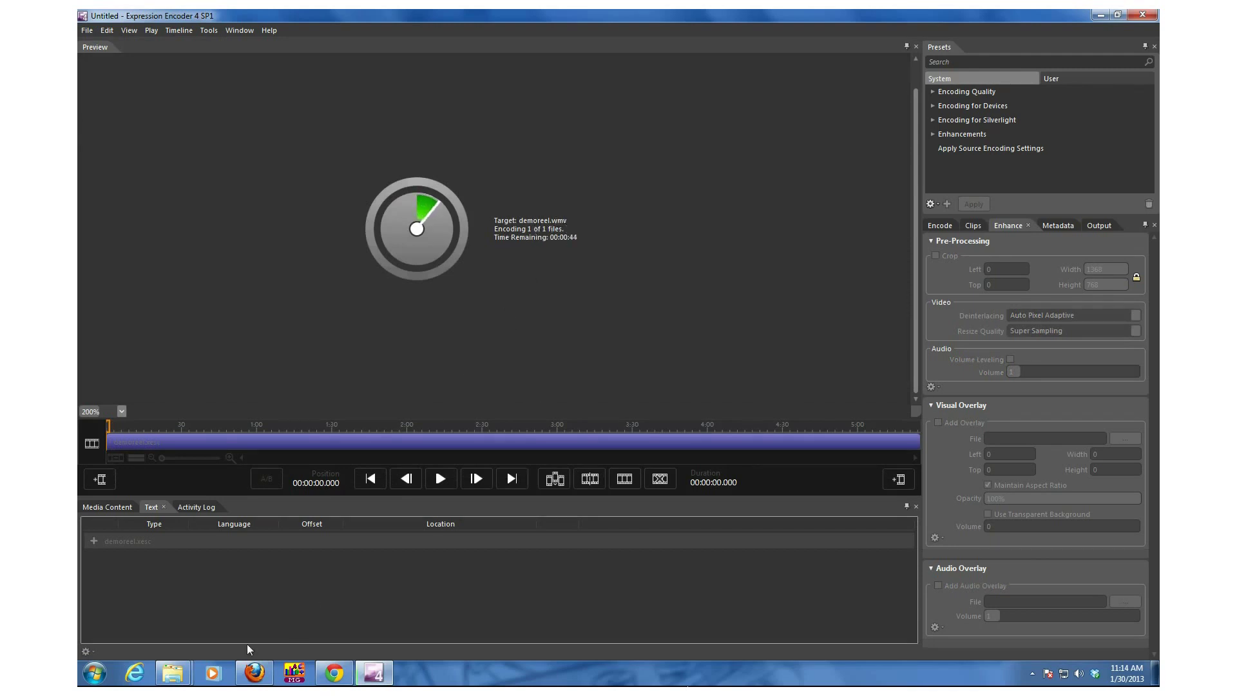
# In Explorer, open U:\Expression\Expression Encoder\Output and its first dated MI- folder
pyautogui.moveTo(172, 673)
pyautogui.click(289, 554)
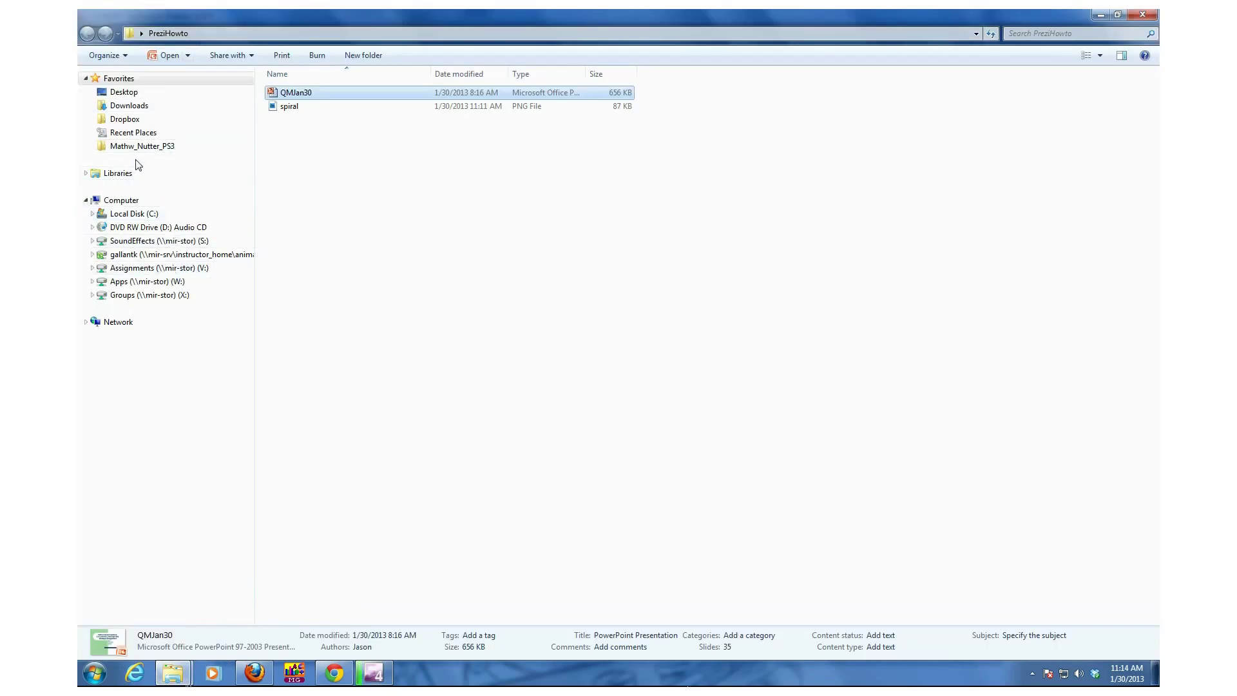
pyautogui.click(145, 257)
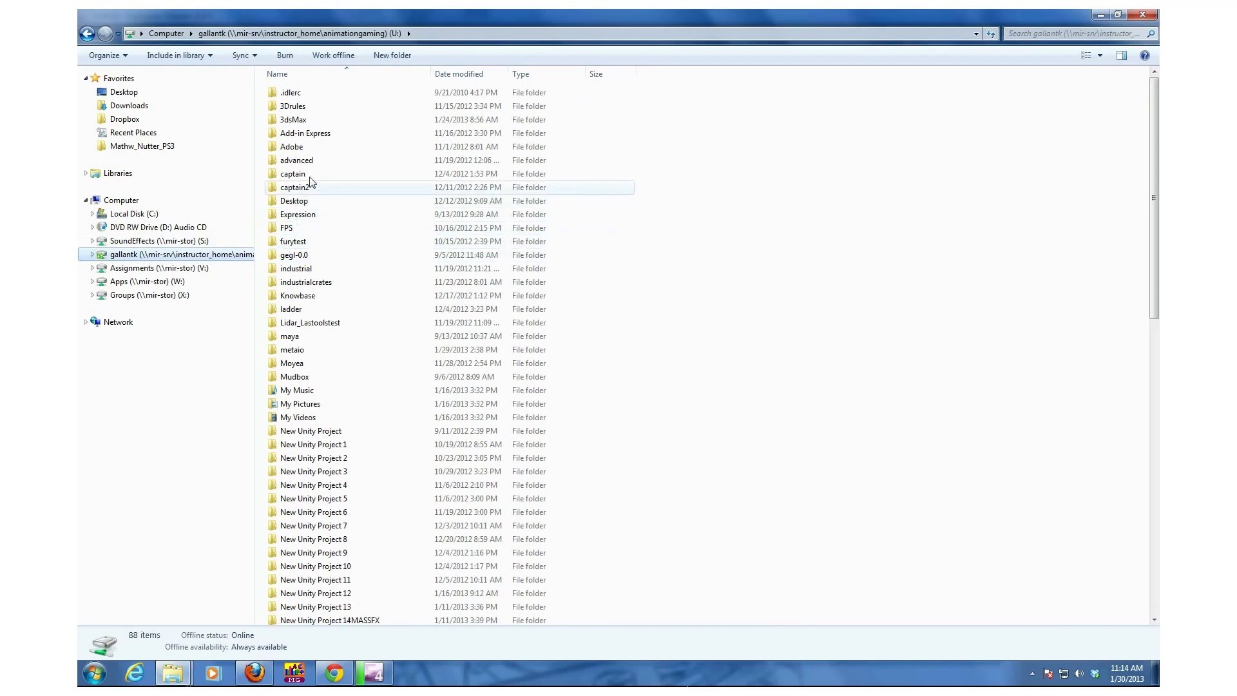
pyautogui.doubleClick(298, 214)
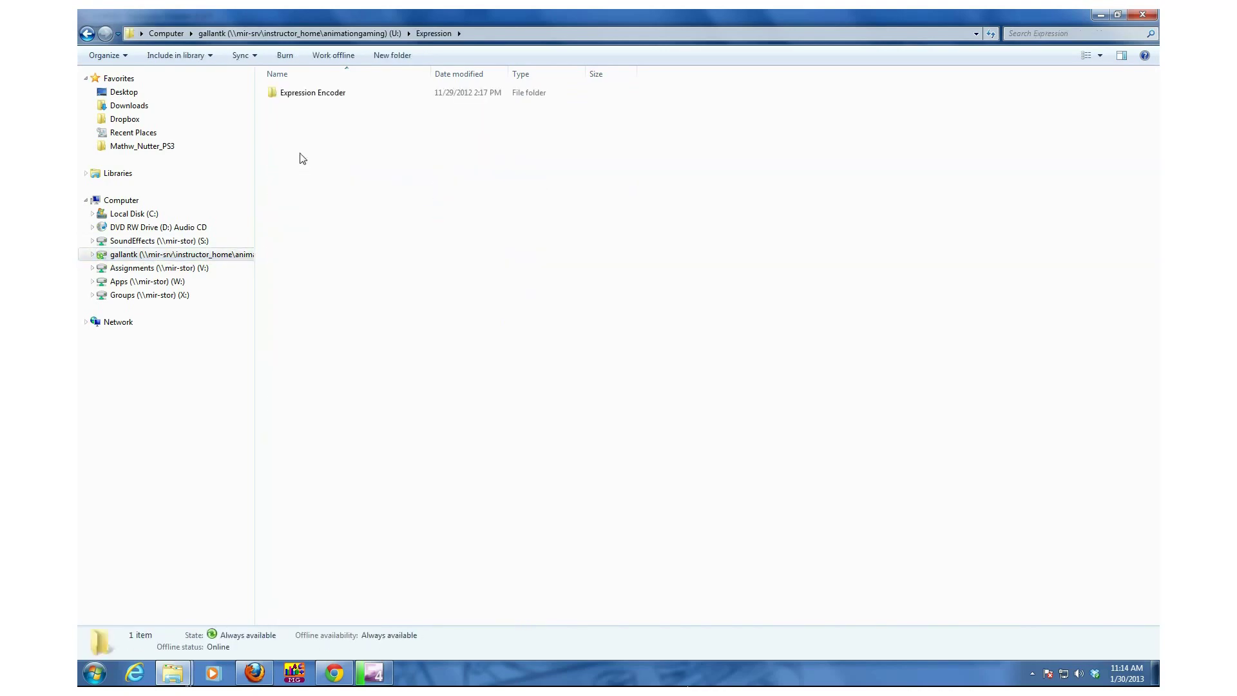
pyautogui.doubleClick(316, 95)
pyautogui.doubleClick(292, 120)
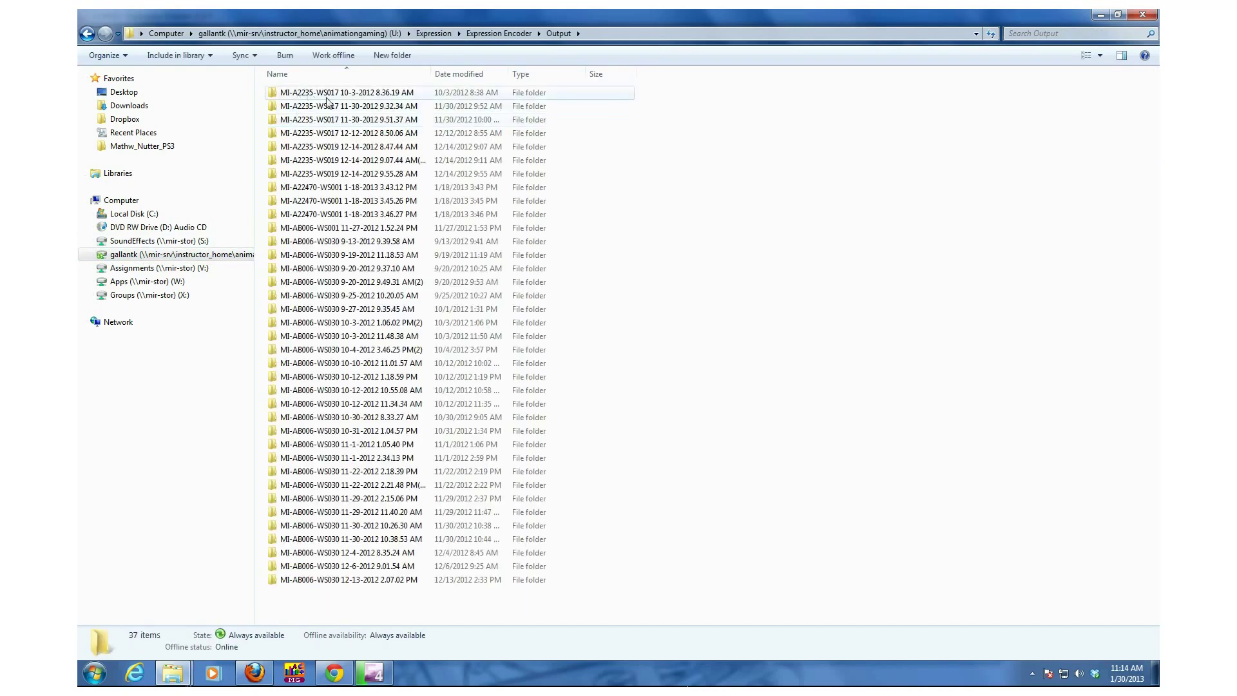
pyautogui.doubleClick(359, 94)
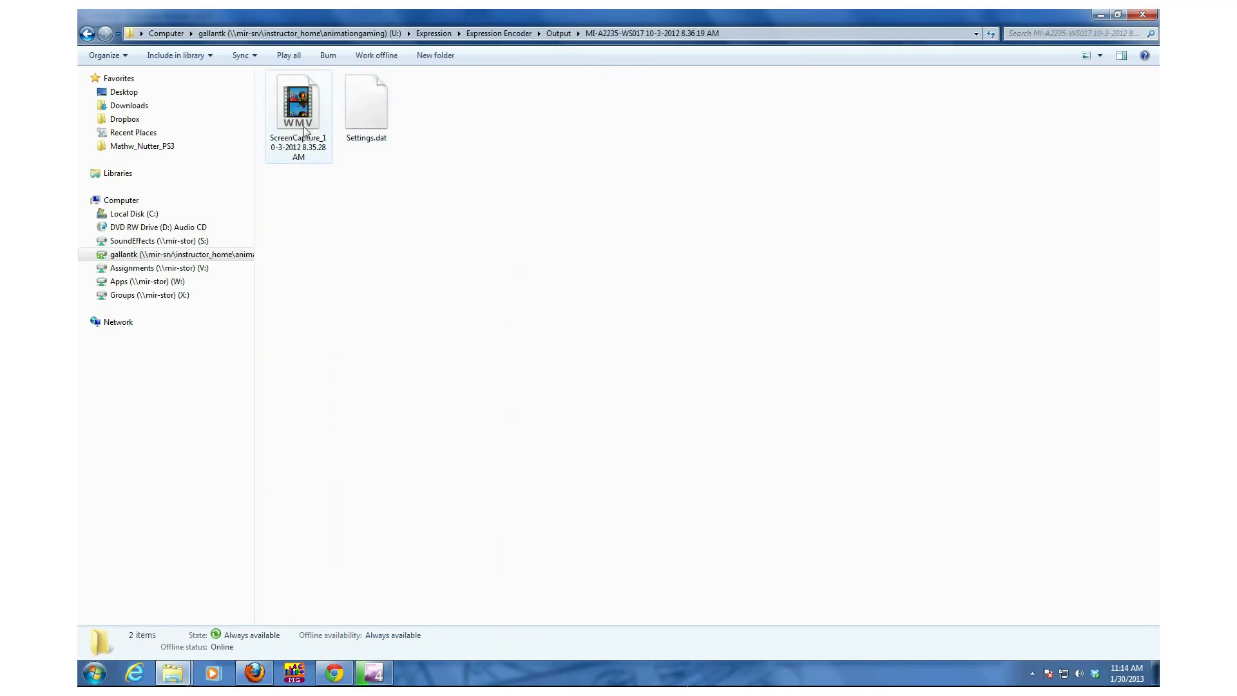